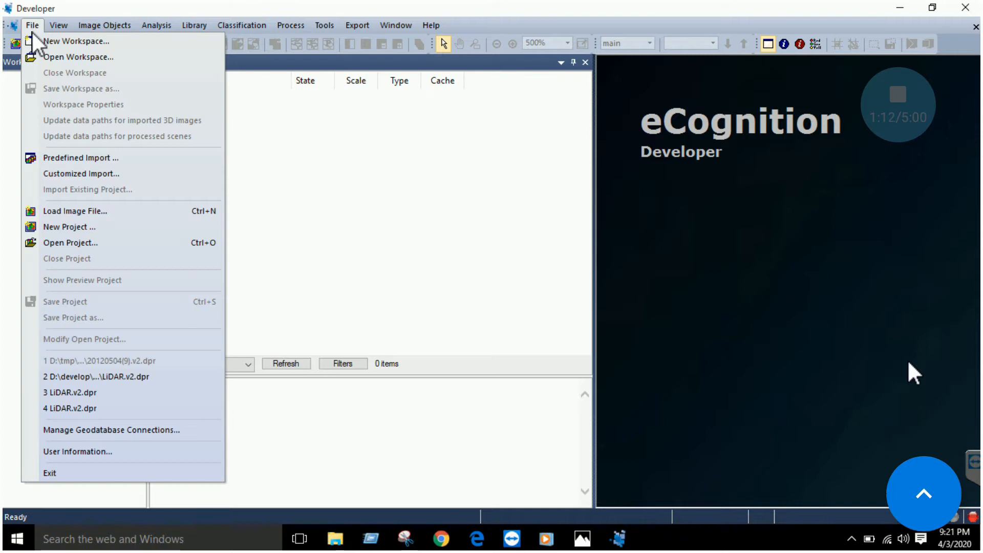
pyautogui.moveTo(57, 30)
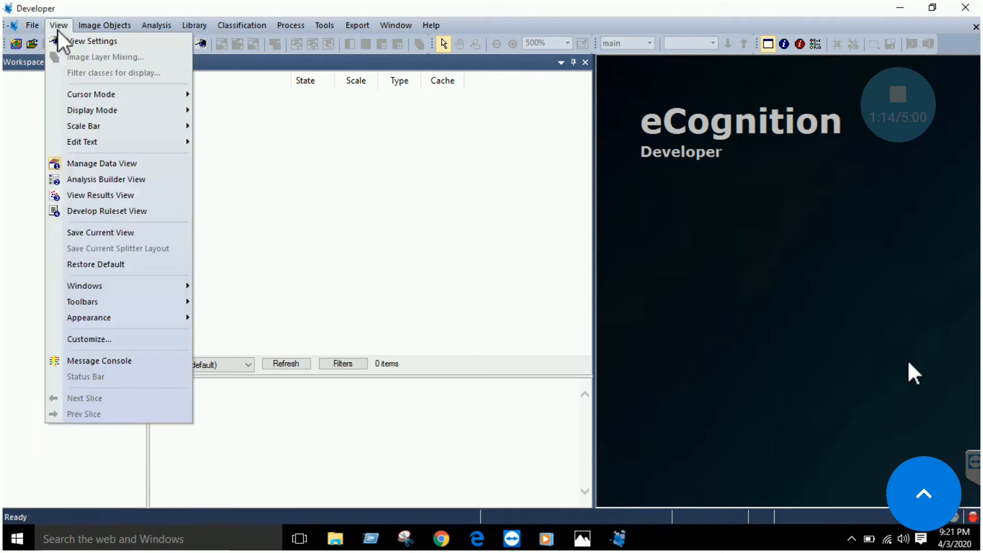
pyautogui.moveTo(102, 27)
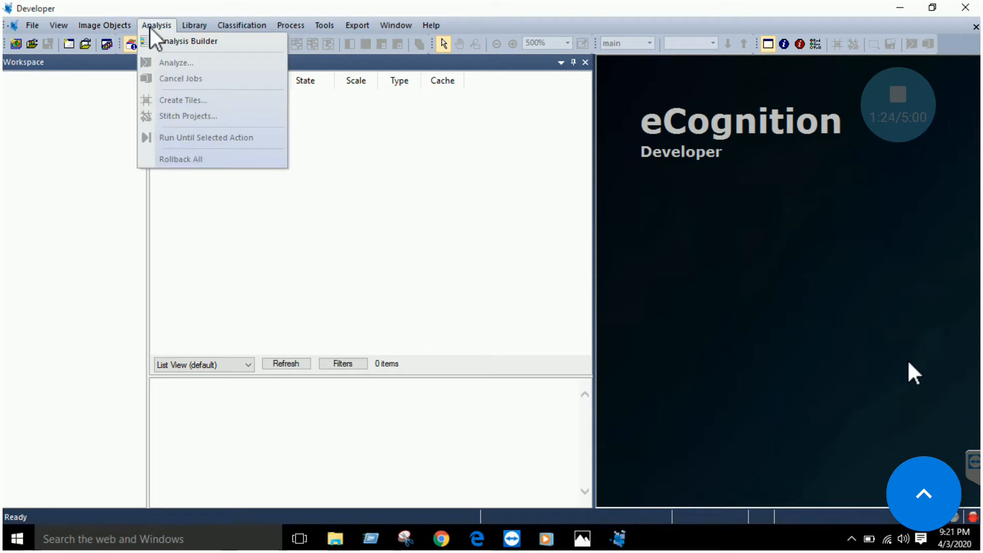
pyautogui.moveTo(239, 26)
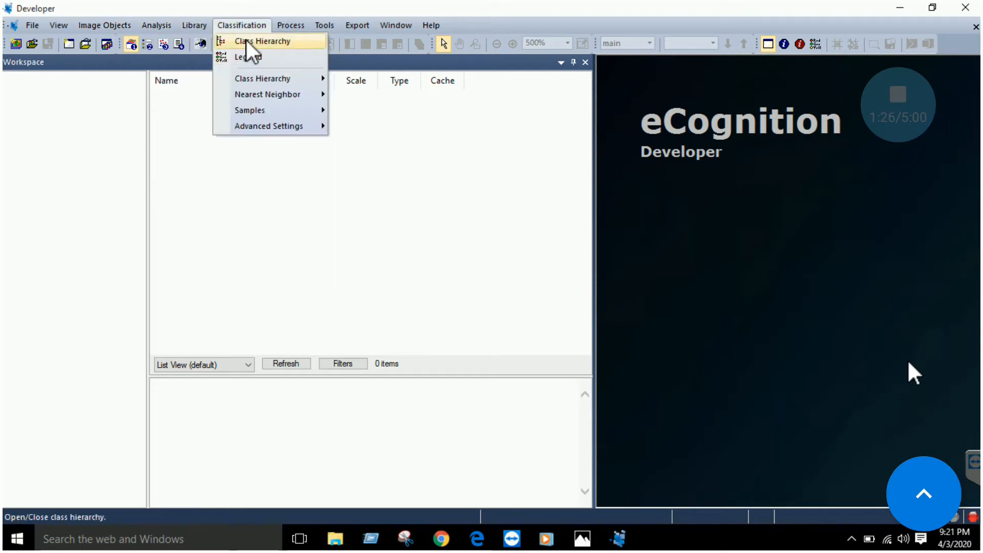
pyautogui.moveTo(287, 28)
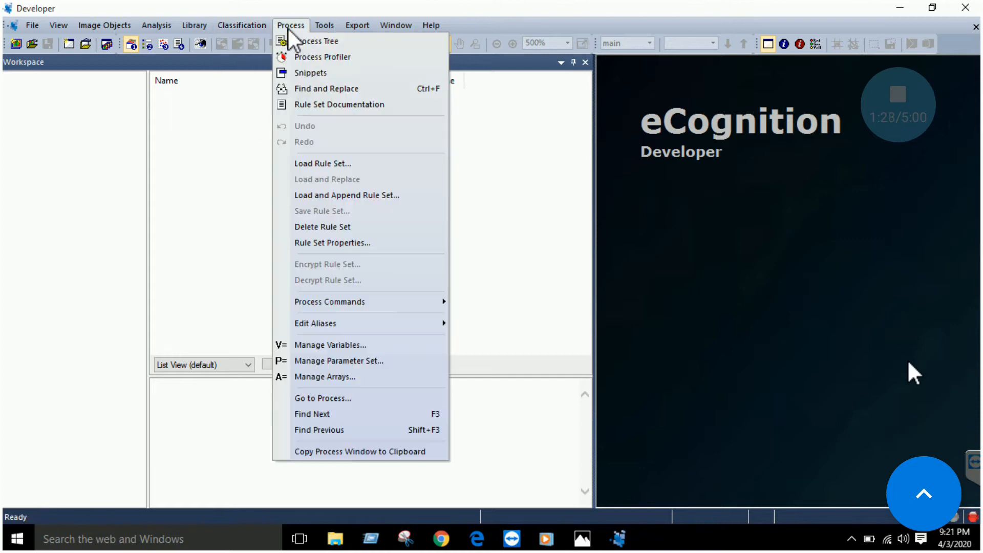
pyautogui.click(327, 27)
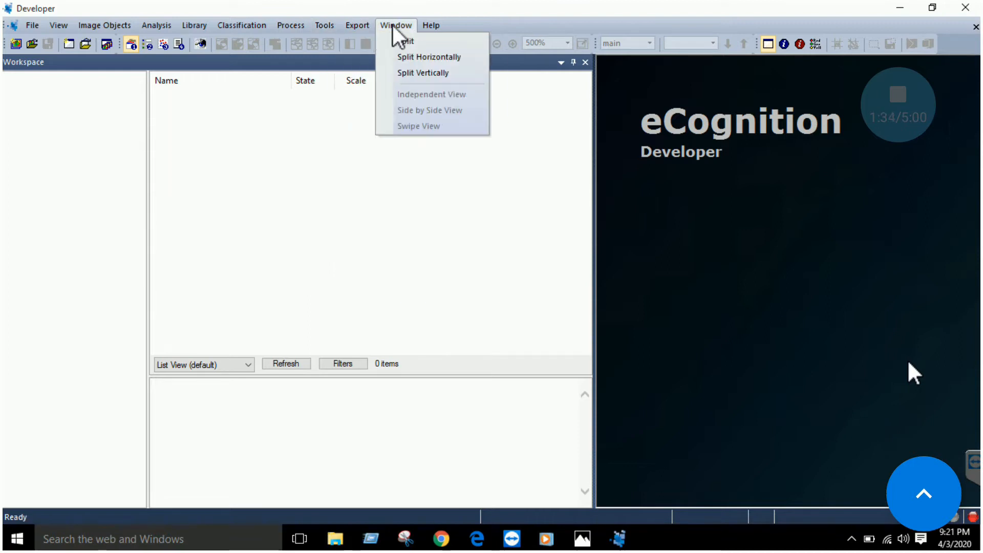
pyautogui.moveTo(382, 32)
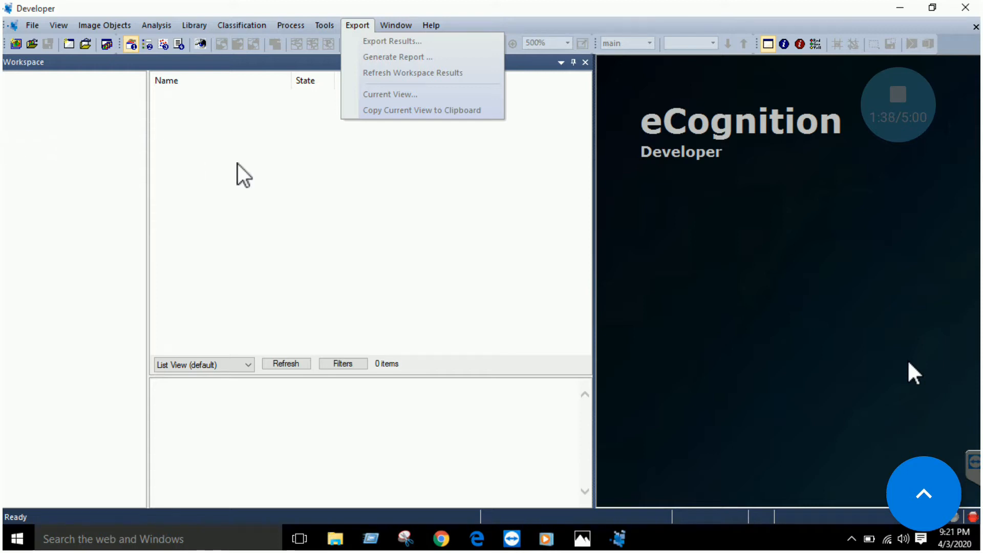
# Step: Switch to Microsoft Edge and read the opening instructions in Segmentation.pdf, from the segmentation overview to creating a project and importing the image
pyautogui.click(477, 538)
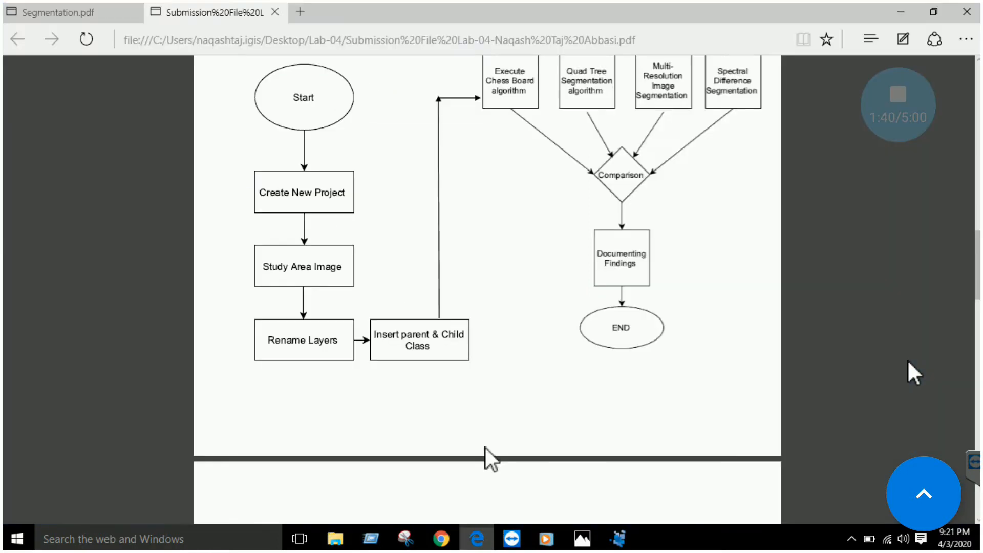
pyautogui.click(99, 14)
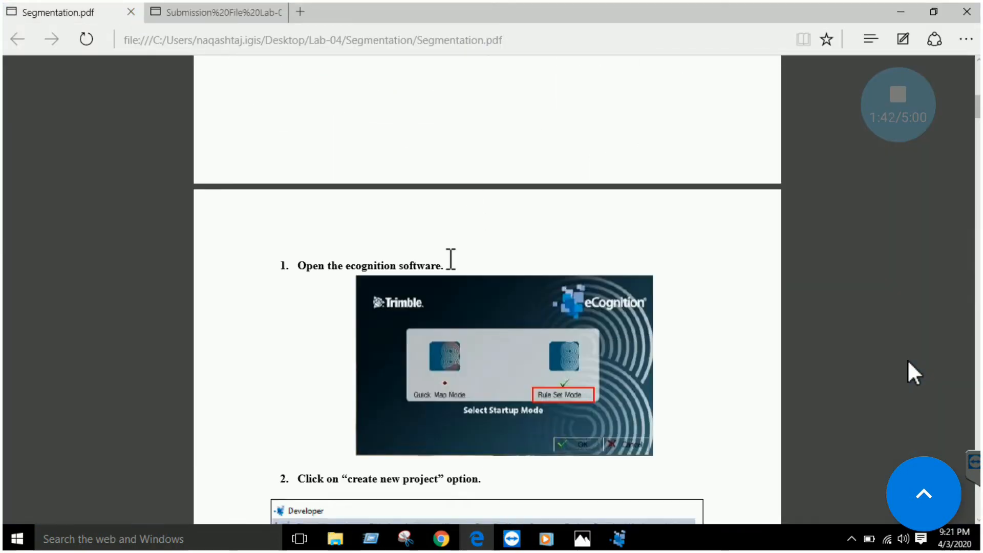
pyautogui.scroll(5, 449, 261)
pyautogui.scroll(-6, 446, 263)
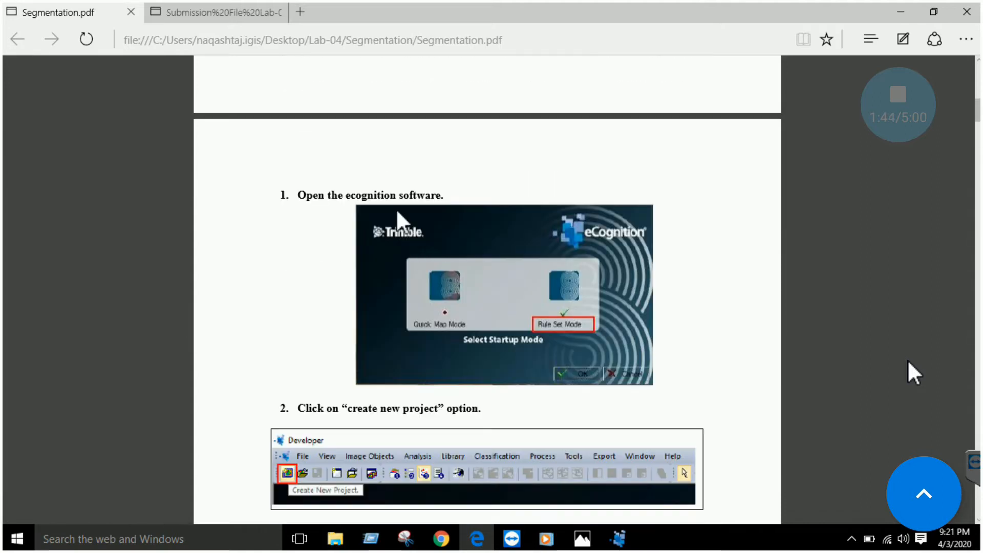
pyautogui.scroll(8, 431, 215)
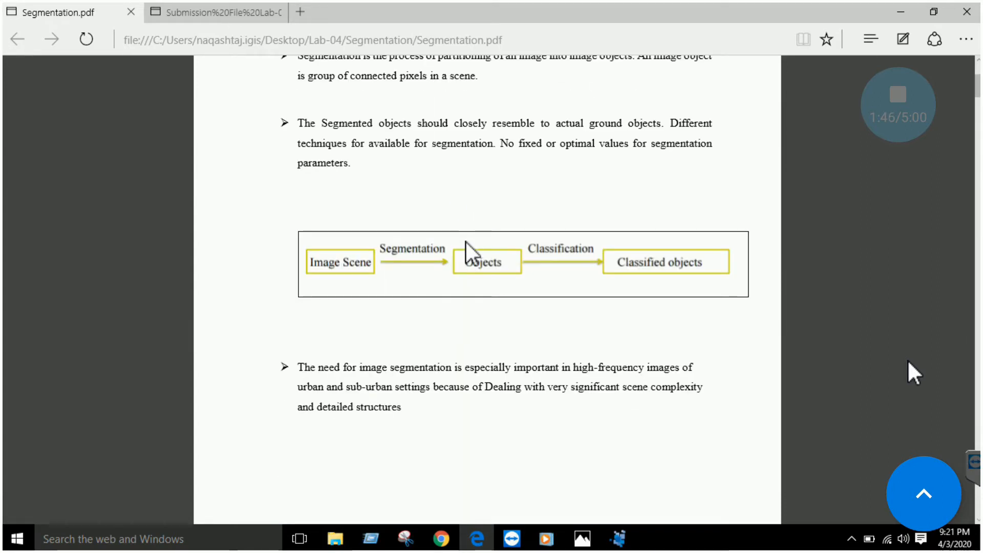
pyautogui.scroll(-8, 466, 243)
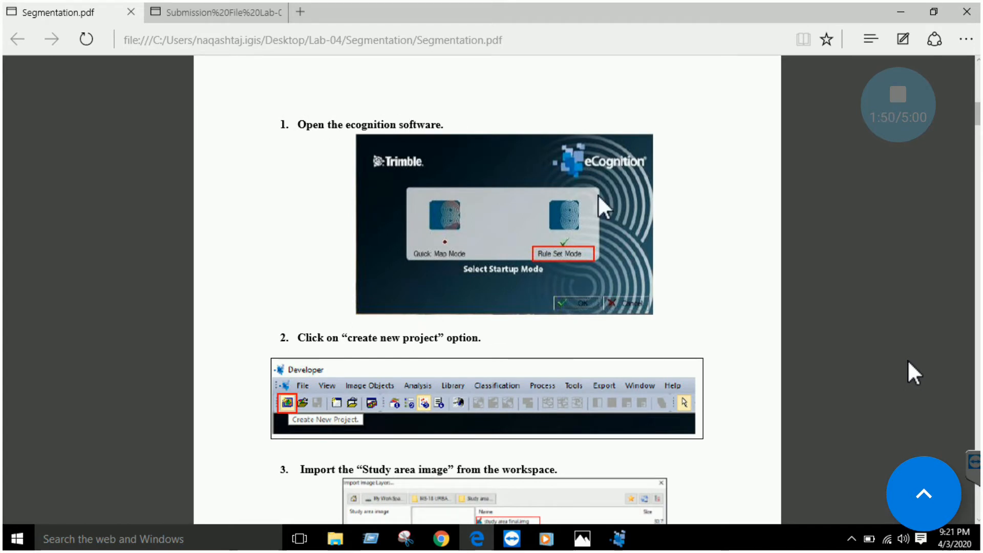
pyautogui.scroll(-3, 534, 303)
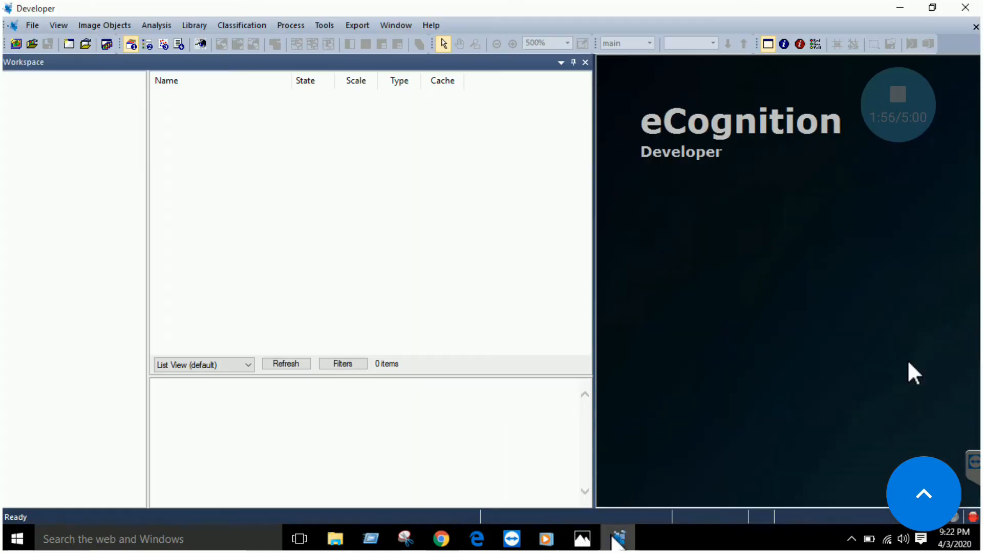
# Step: Return to eCognition Developer and create a new project, importing study area final.img from the Desktop's Lab-04\Study area image folder
pyautogui.click(617, 537)
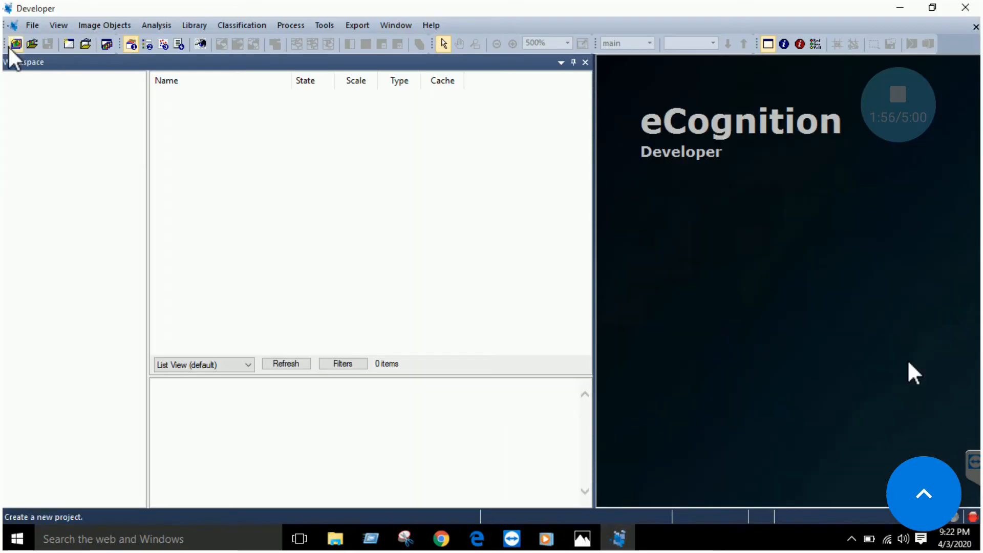
pyautogui.click(12, 43)
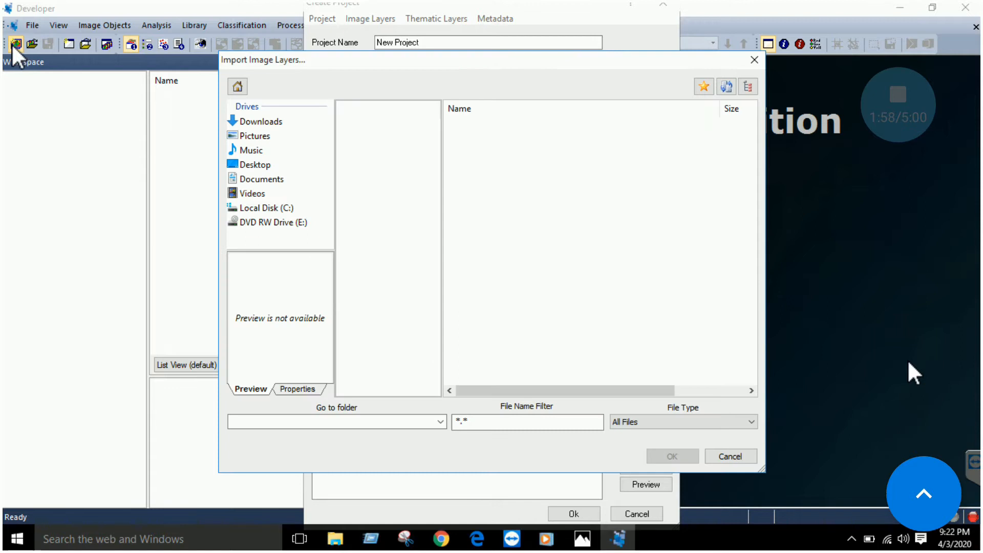
pyautogui.click(256, 164)
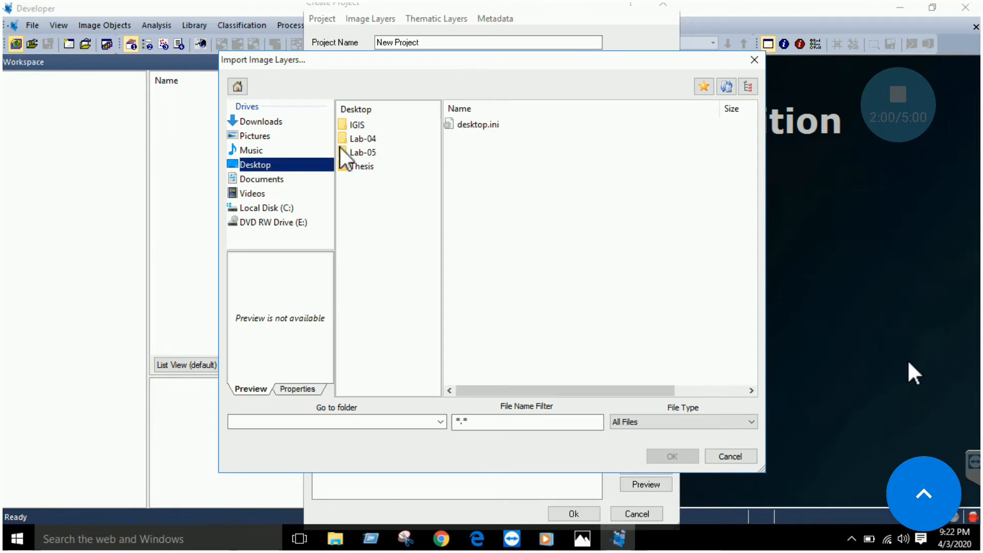
pyautogui.doubleClick(373, 139)
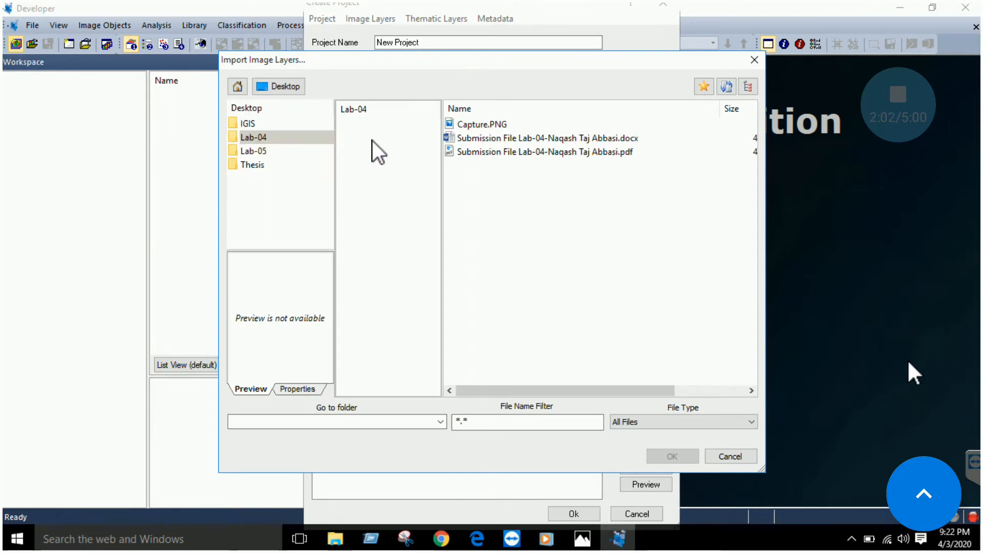
pyautogui.click(376, 139)
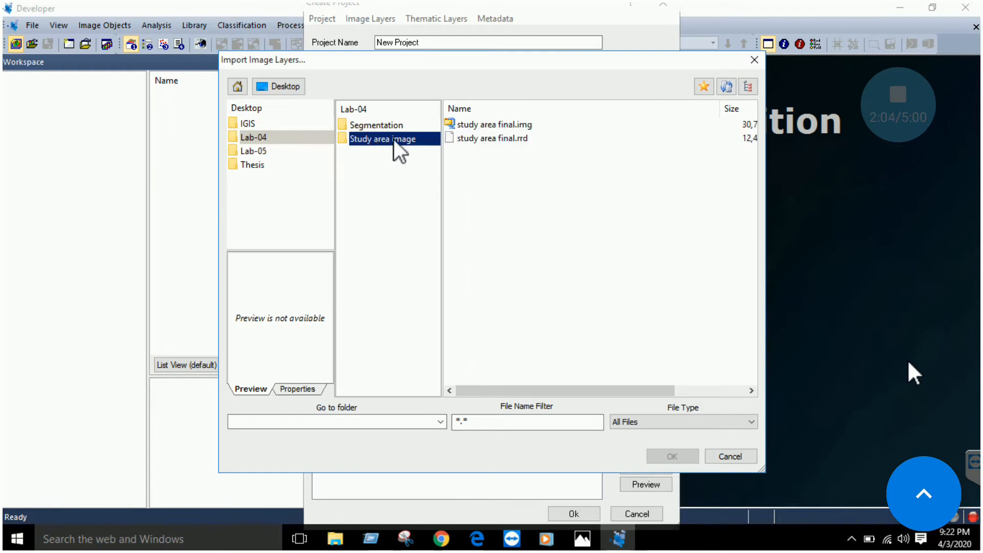
pyautogui.click(491, 128)
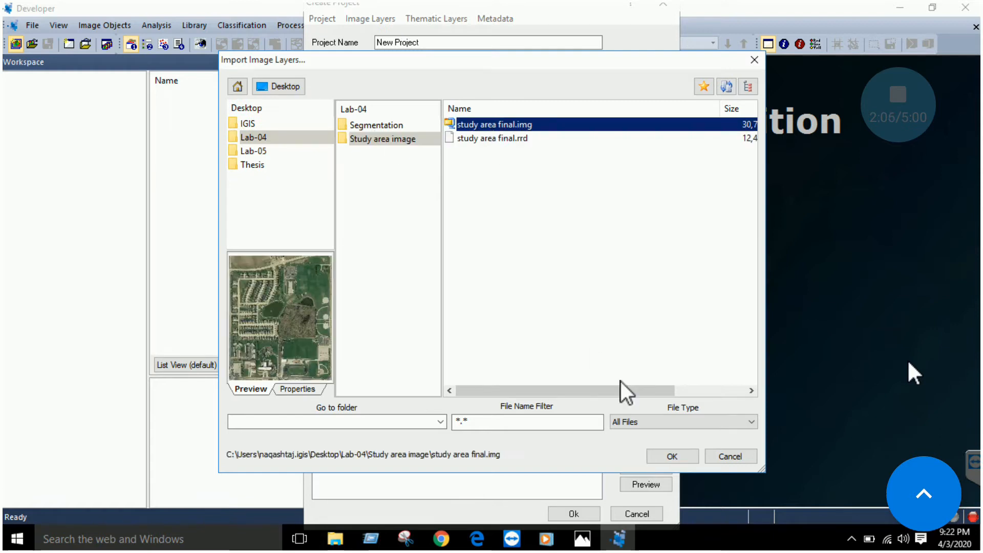
pyautogui.click(670, 456)
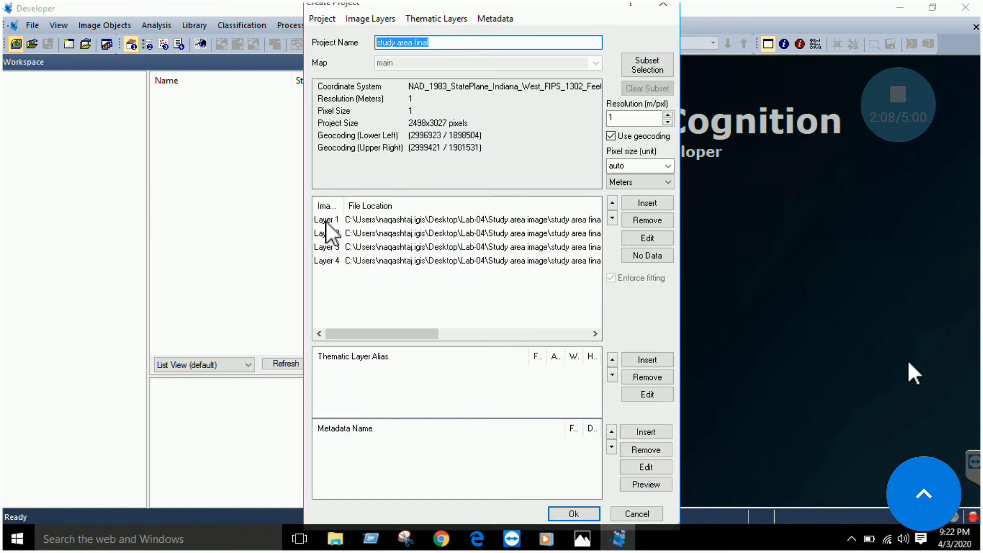
# Step: Change the alias of image Layer 1 to Blue
pyautogui.click(328, 224)
pyautogui.rightClick(327, 222)
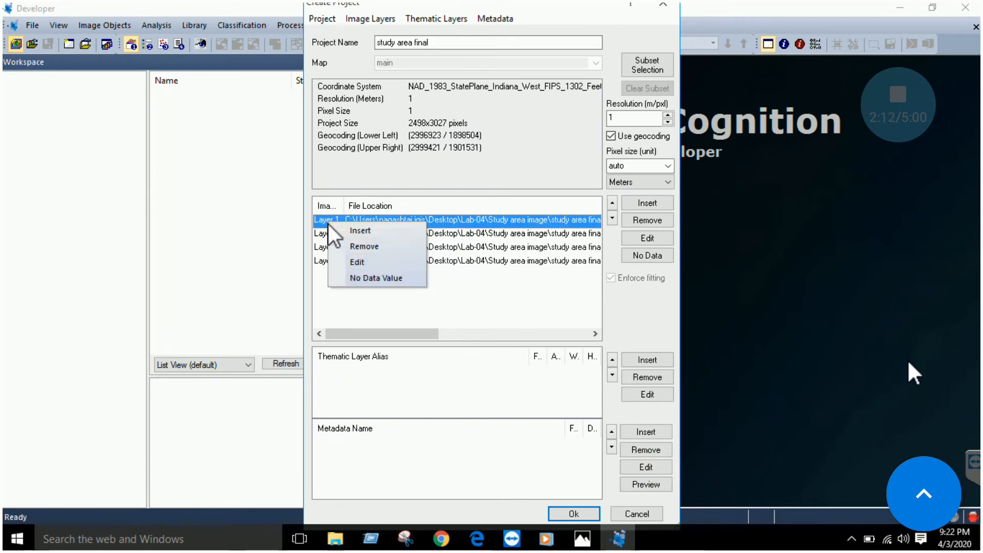
pyautogui.click(326, 220)
pyautogui.doubleClick(327, 219)
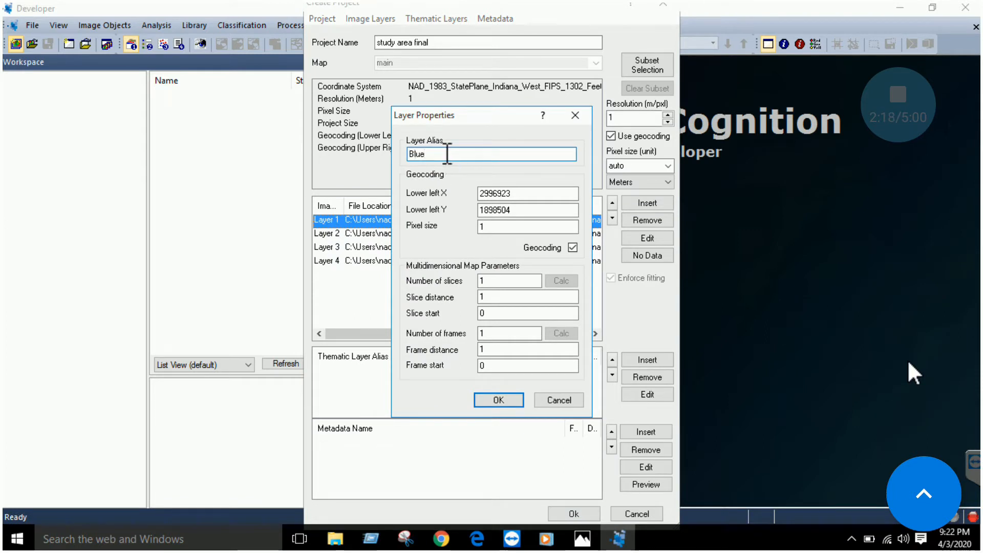
pyautogui.click(506, 400)
# Step: Set the alias of Layer 2 to Green and the alias of Layer 3 to Red
pyautogui.doubleClick(326, 233)
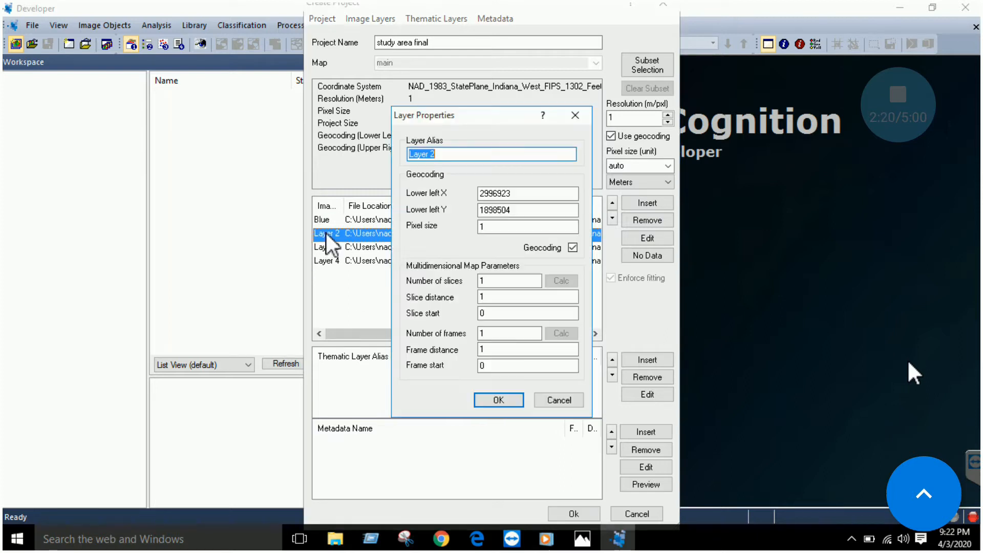
pyautogui.write('G')
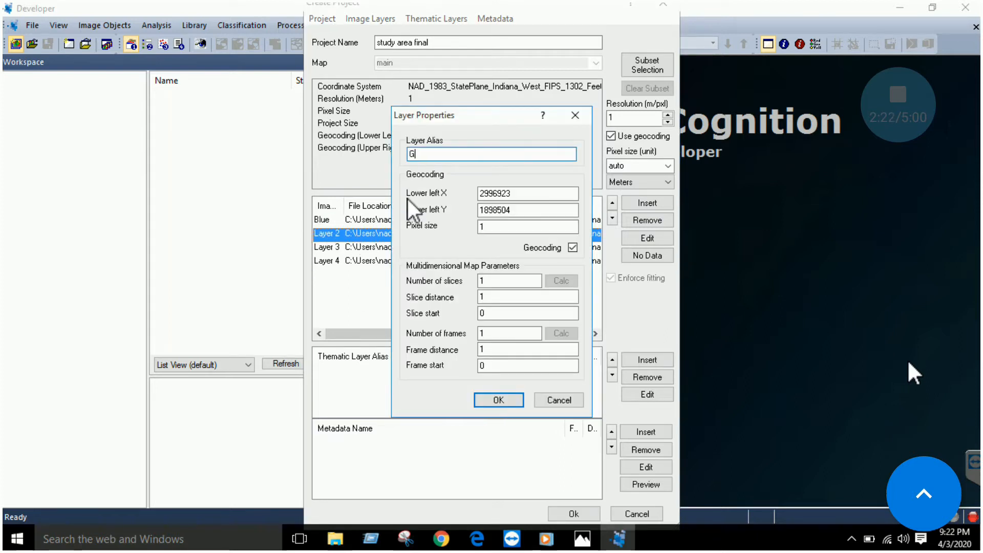
pyautogui.write('reen')
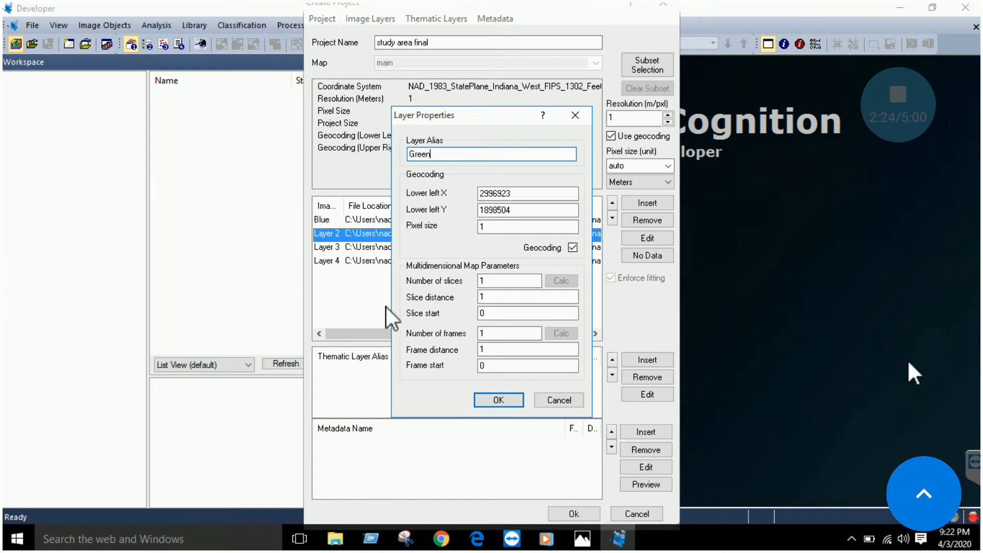
pyautogui.click(500, 400)
pyautogui.doubleClick(320, 247)
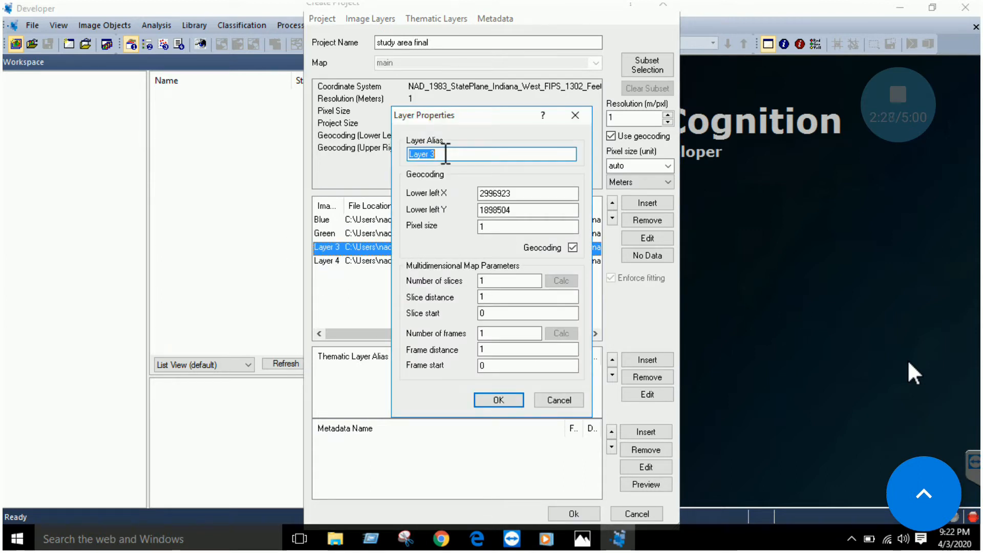
pyautogui.write('Red')
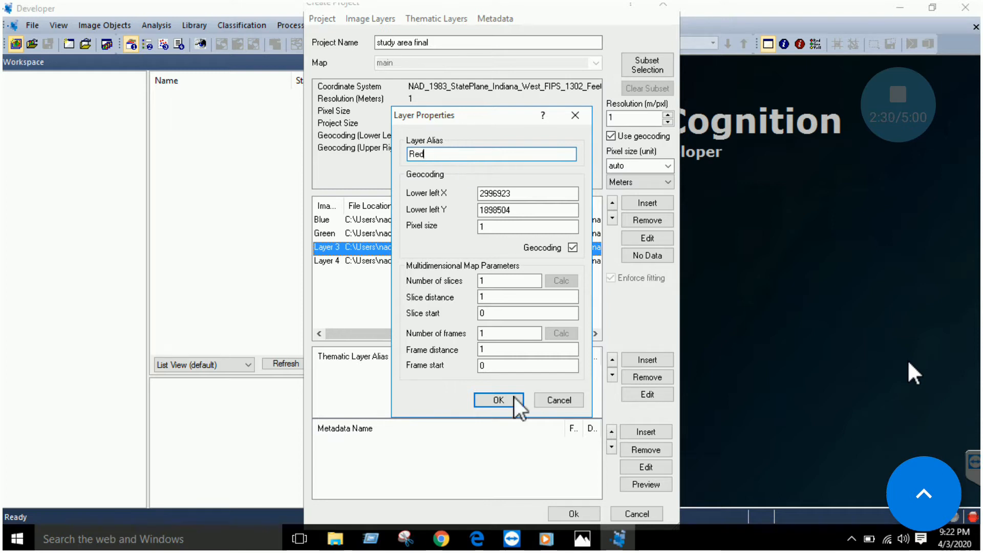
pyautogui.click(490, 400)
# Step: Rename Layer 4 as NIR and create the project with the four image layers
pyautogui.doubleClick(328, 262)
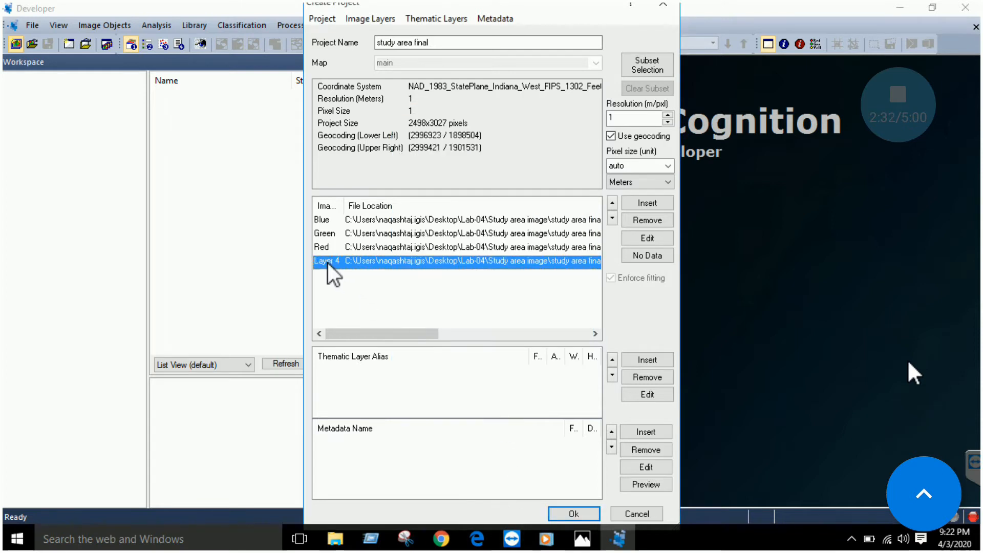
pyautogui.write('NIR')
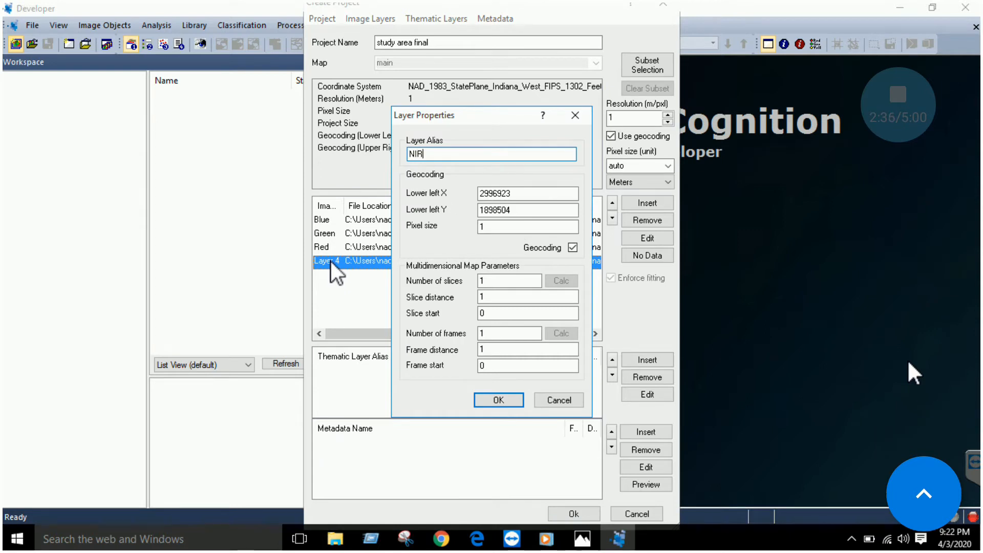
pyautogui.click(495, 399)
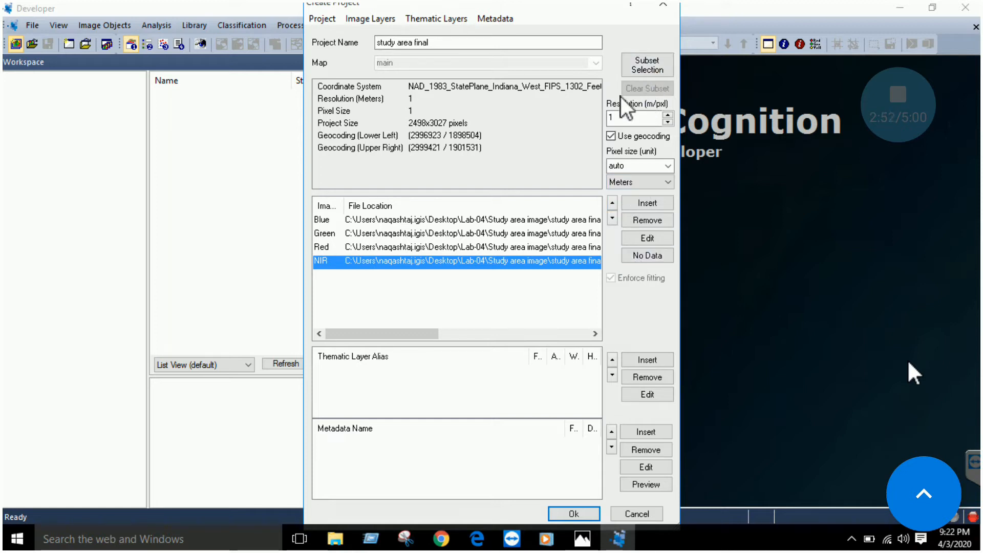
pyautogui.click(573, 513)
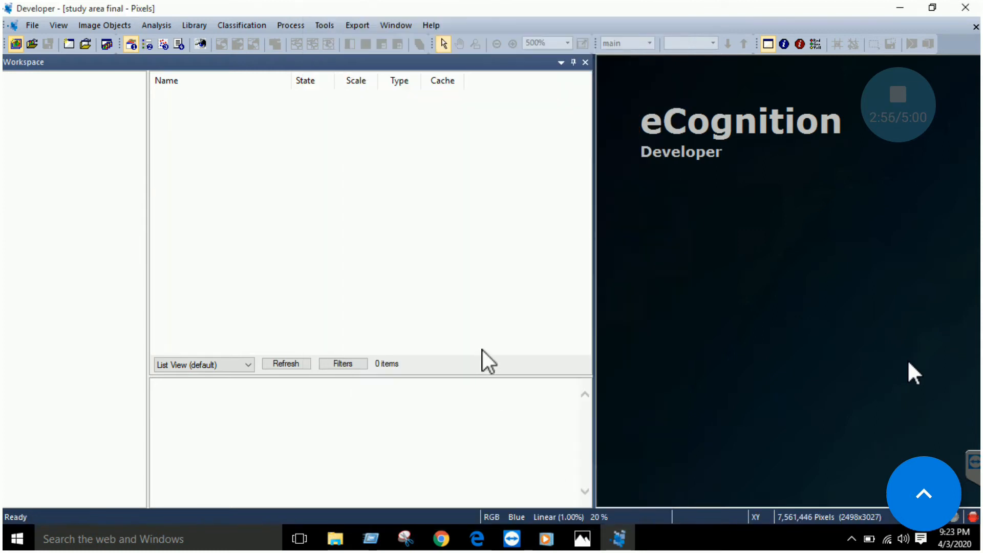
# Step: Narrow the Workspace pane to enlarge the image view and show the study area at 25% zoom
pyautogui.moveTo(591, 251); pyautogui.dragTo(381, 251)
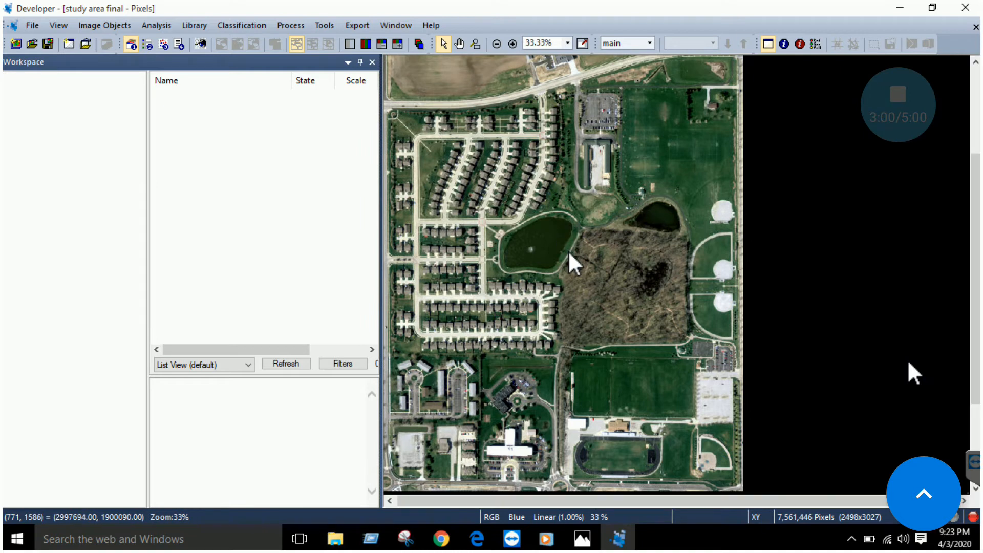
pyautogui.scroll(3, 567, 251)
pyautogui.scroll(-2, 569, 257)
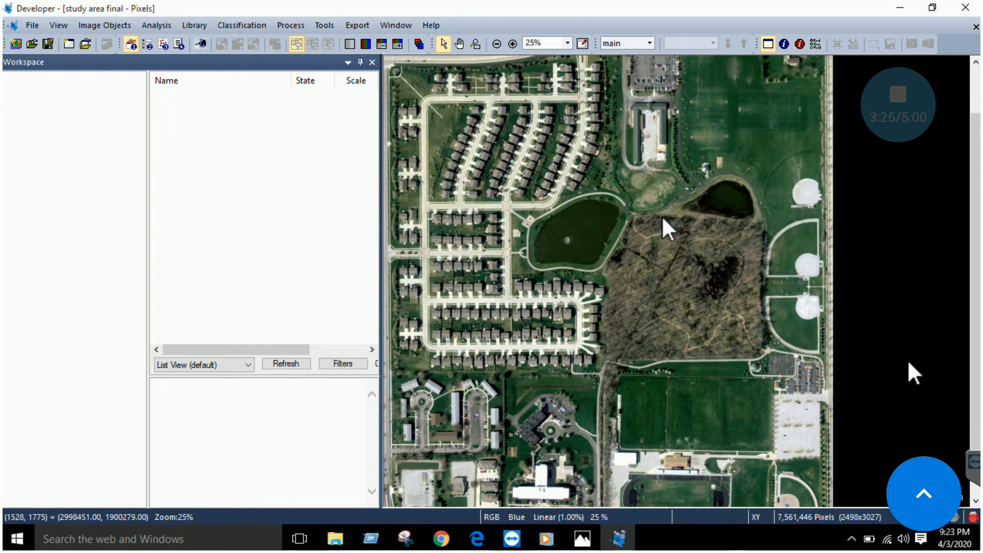
# Step: Switch to Segmentation.pdf in Edge and read through the guide to step 5 about opening the process tree
pyautogui.click(478, 537)
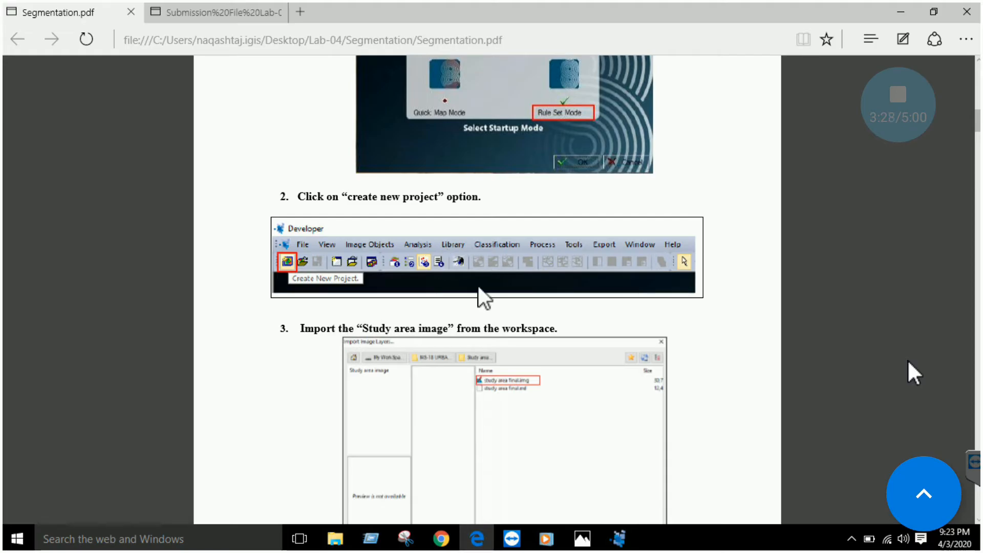
pyautogui.scroll(-5, 481, 294)
pyautogui.scroll(-3, 484, 294)
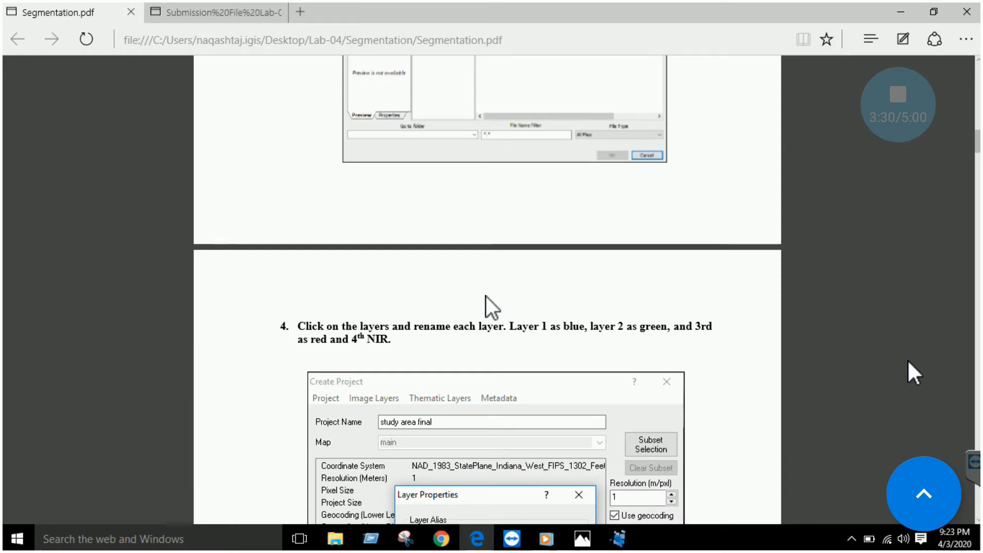
pyautogui.scroll(-5, 487, 296)
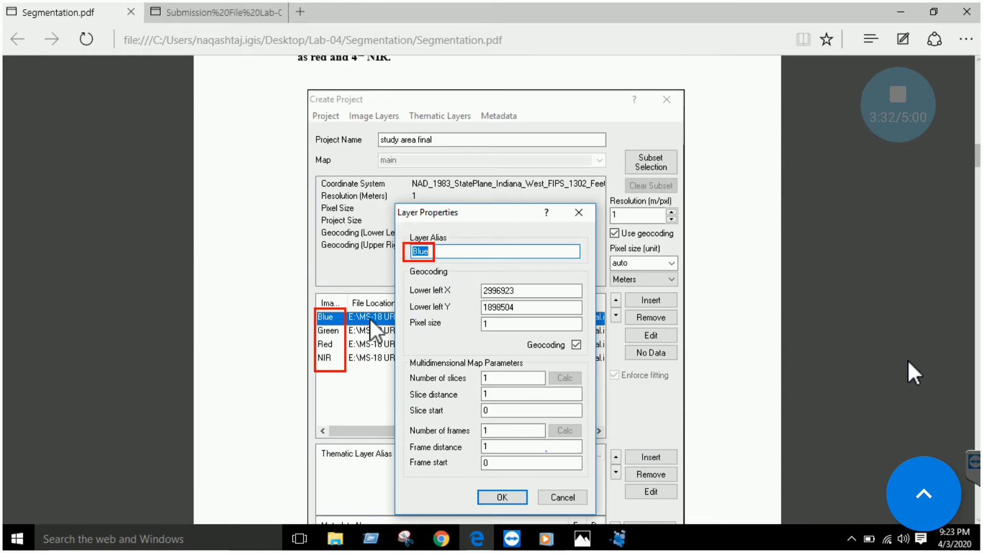
pyautogui.scroll(-10, 371, 333)
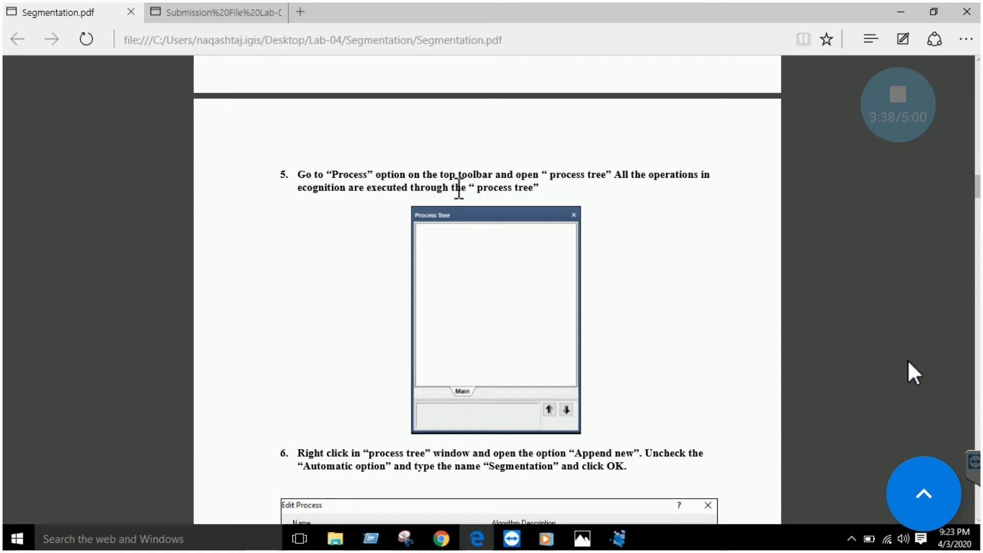
pyautogui.moveTo(535, 188); pyautogui.dragTo(329, 177)
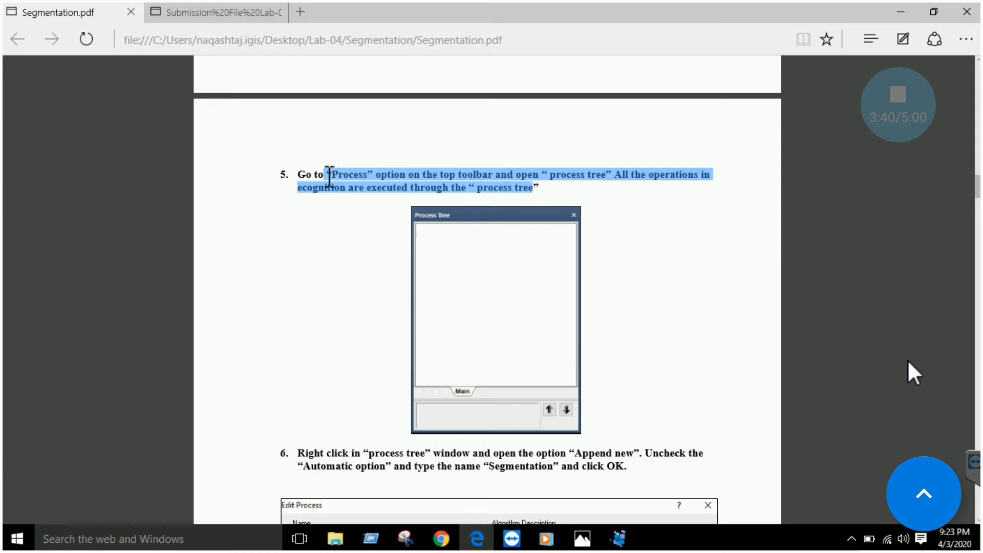
pyautogui.click(435, 186)
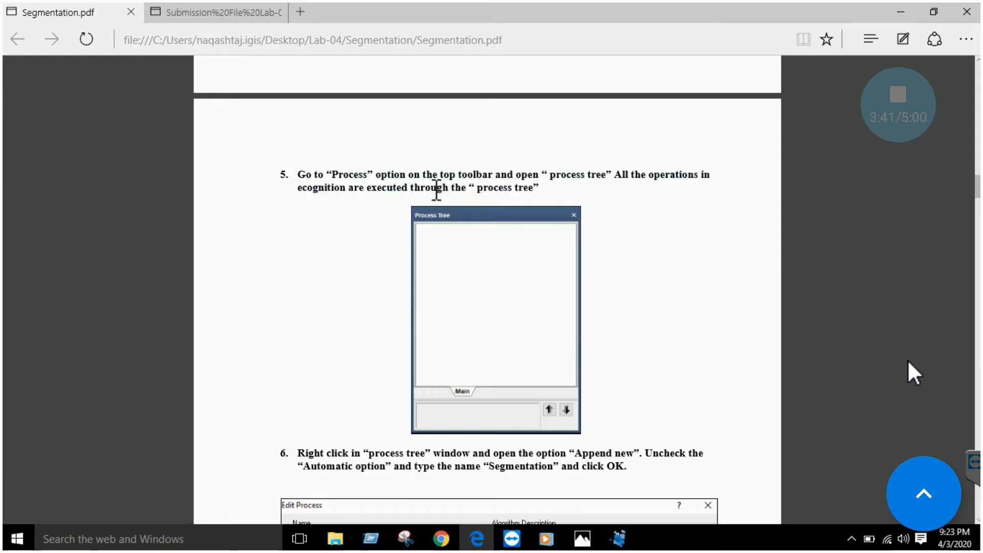
# Step: Return to eCognition Developer, open the Process Tree and narrow its pane to leave most of the space to the image
pyautogui.click(619, 539)
pyautogui.click(293, 26)
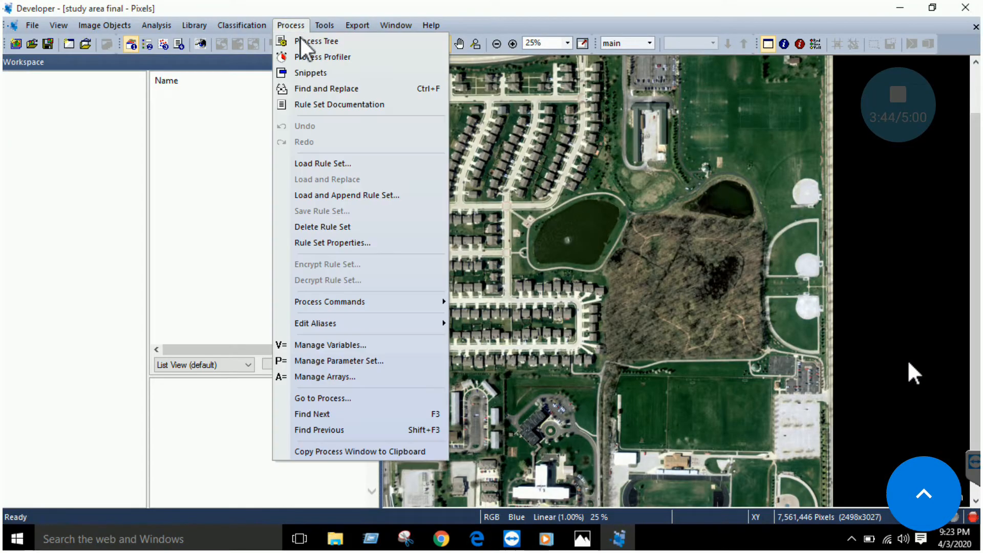
pyautogui.click(300, 41)
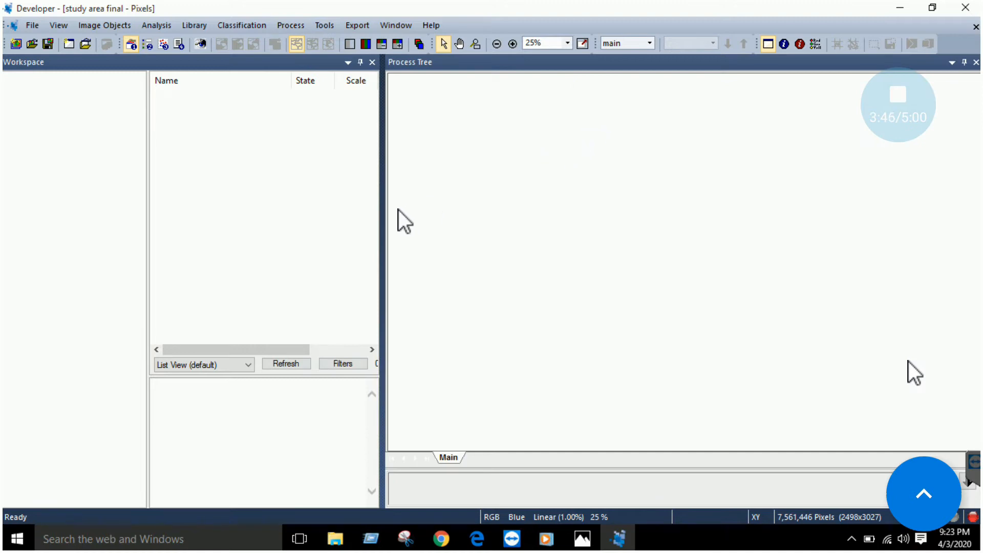
pyautogui.moveTo(385, 213); pyautogui.dragTo(584, 212)
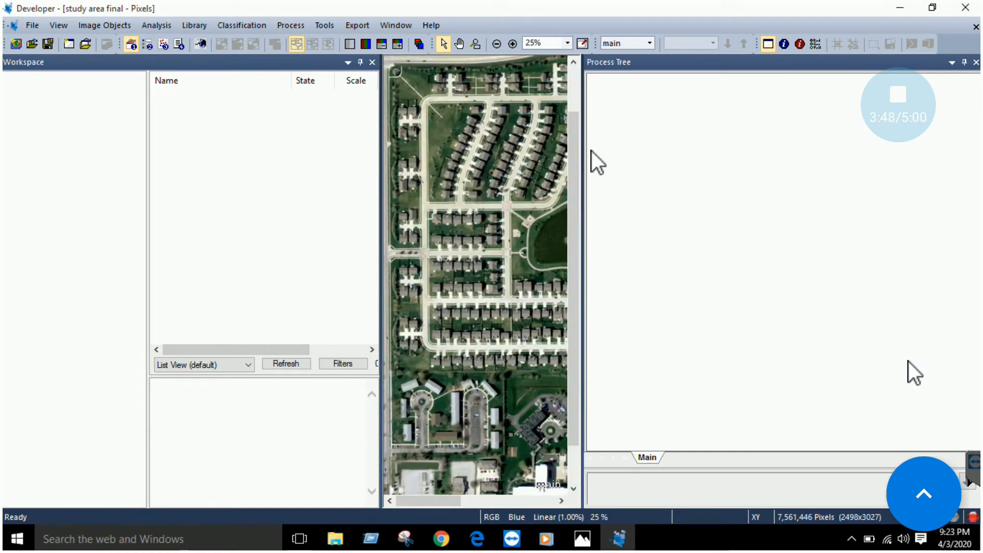
pyautogui.moveTo(584, 160); pyautogui.dragTo(801, 169)
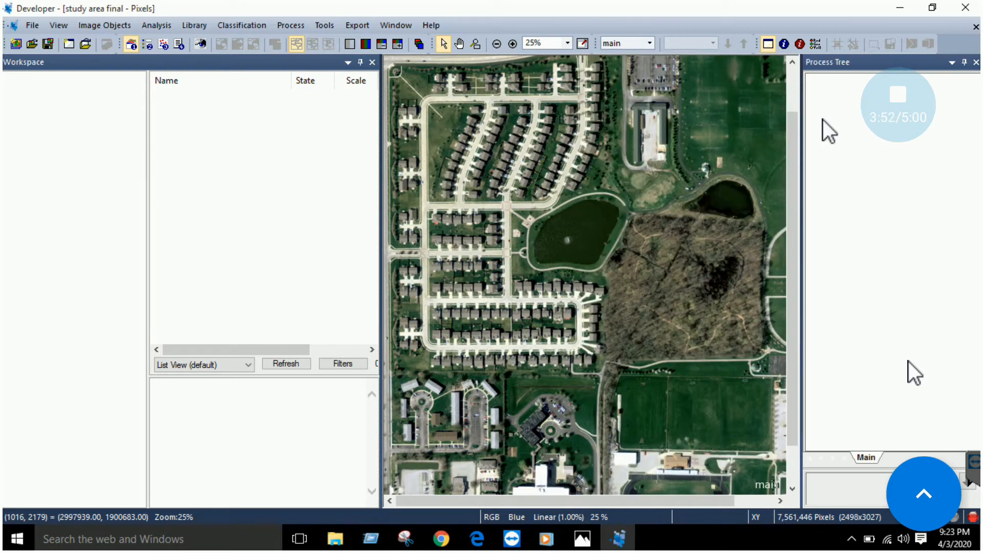
# Step: Examine the process tree's available commands and read step 6 of Segmentation.pdf on appending a new process
pyautogui.rightClick(850, 132)
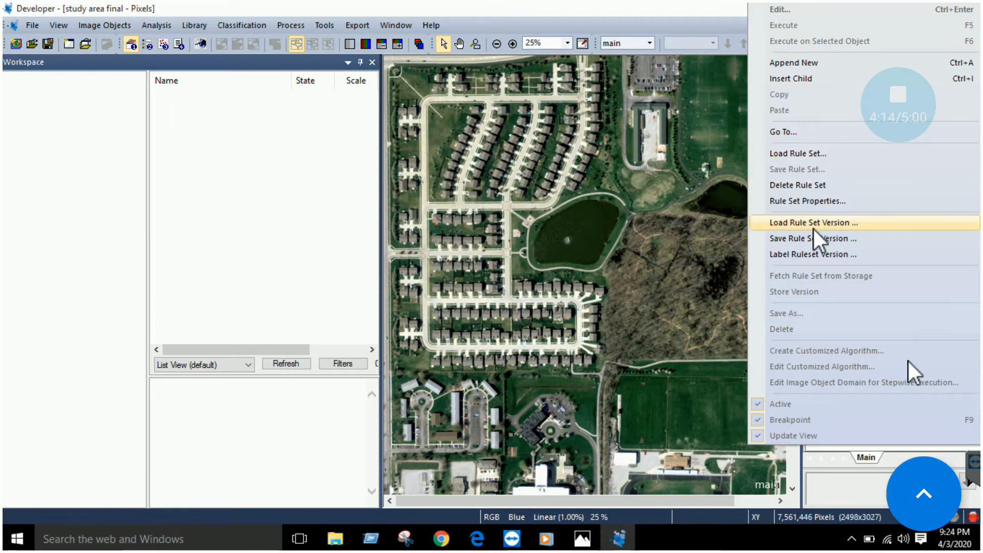
pyautogui.click(343, 197)
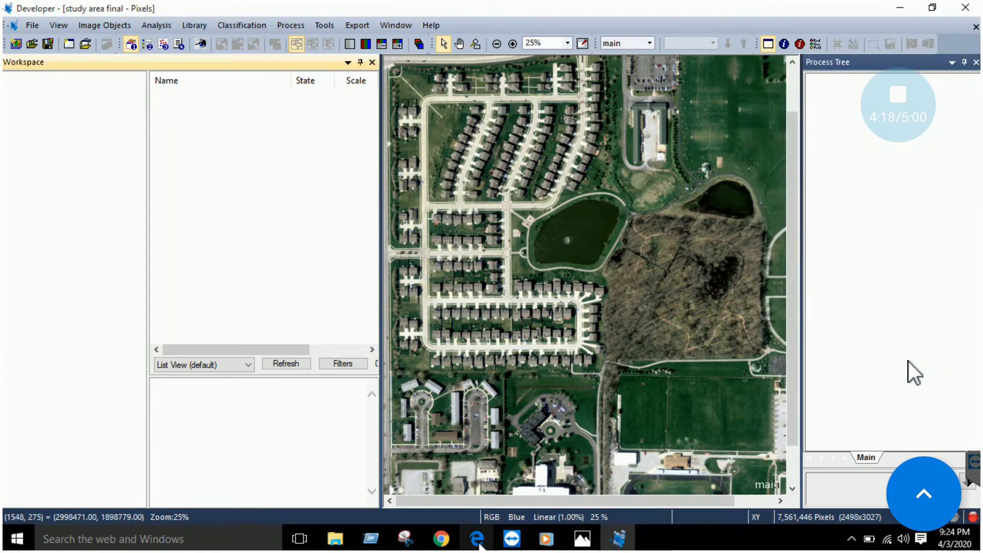
pyautogui.click(504, 473)
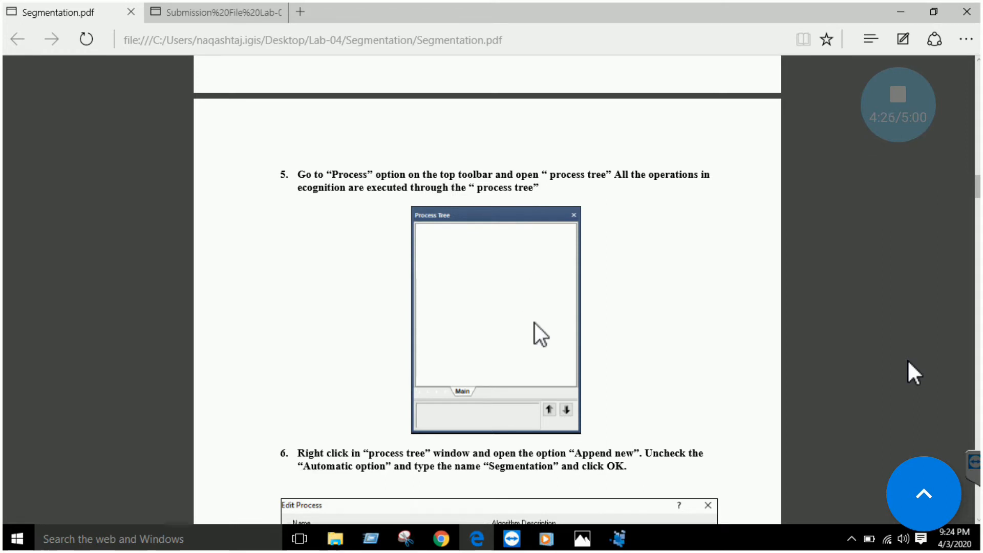
pyautogui.scroll(-1, 537, 294)
pyautogui.scroll(-2, 914, 373)
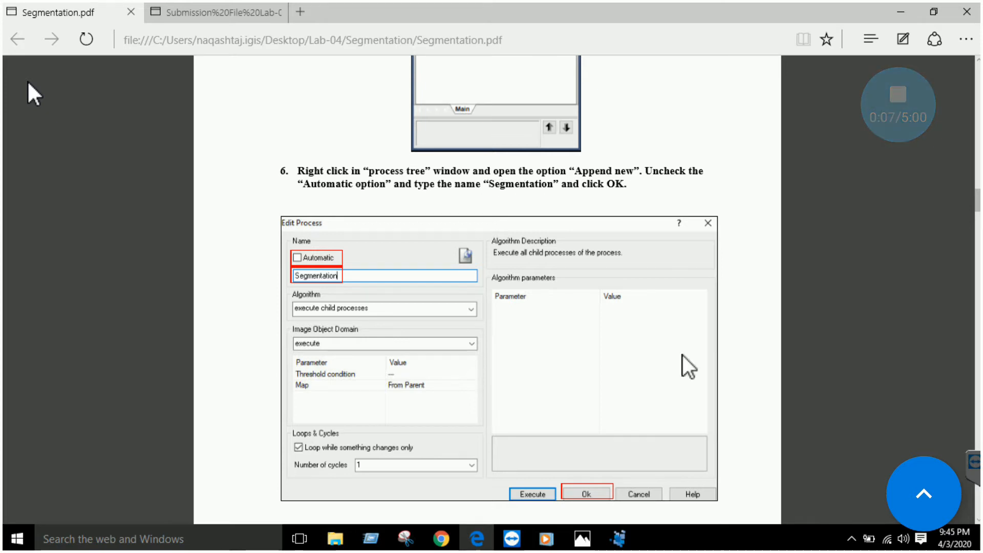
pyautogui.click(618, 538)
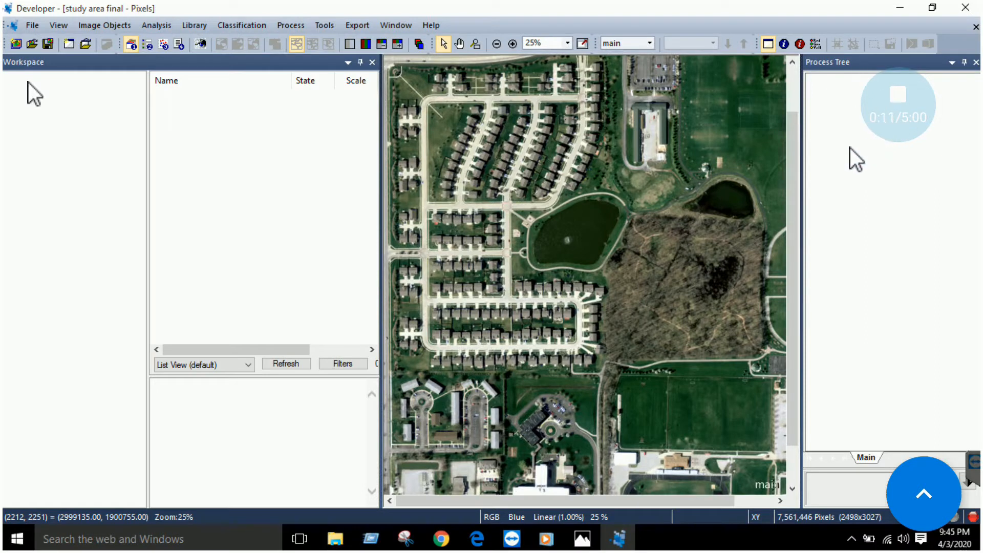
pyautogui.rightClick(849, 144)
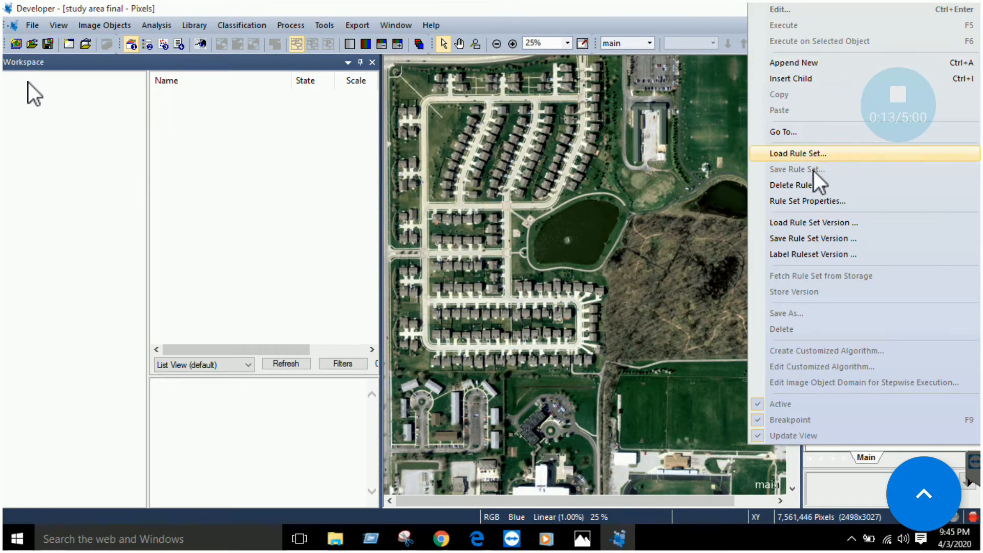
pyautogui.click(476, 539)
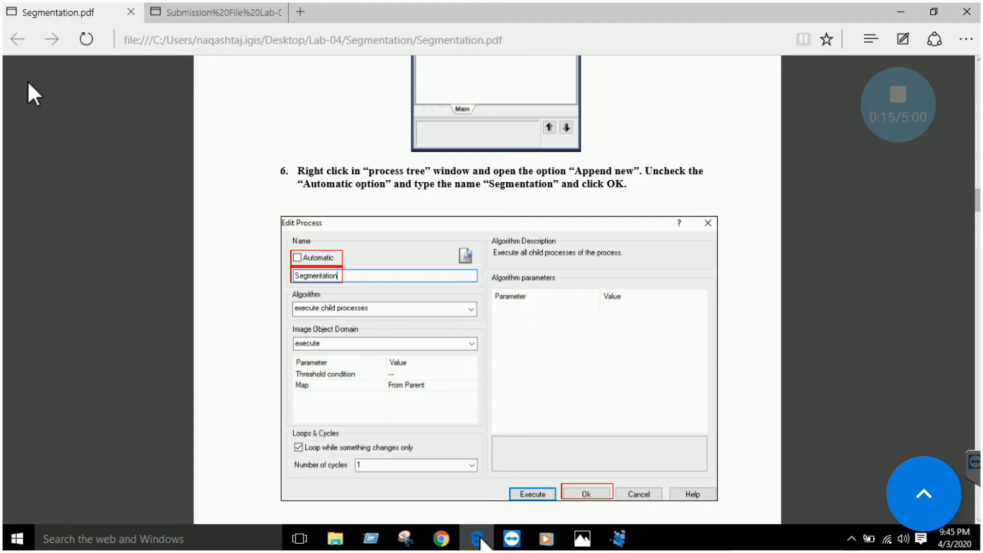
# Step: In eCognition Developer, append a new process to the process tree, turn off automatic naming and name it Segmentation
pyautogui.click(618, 538)
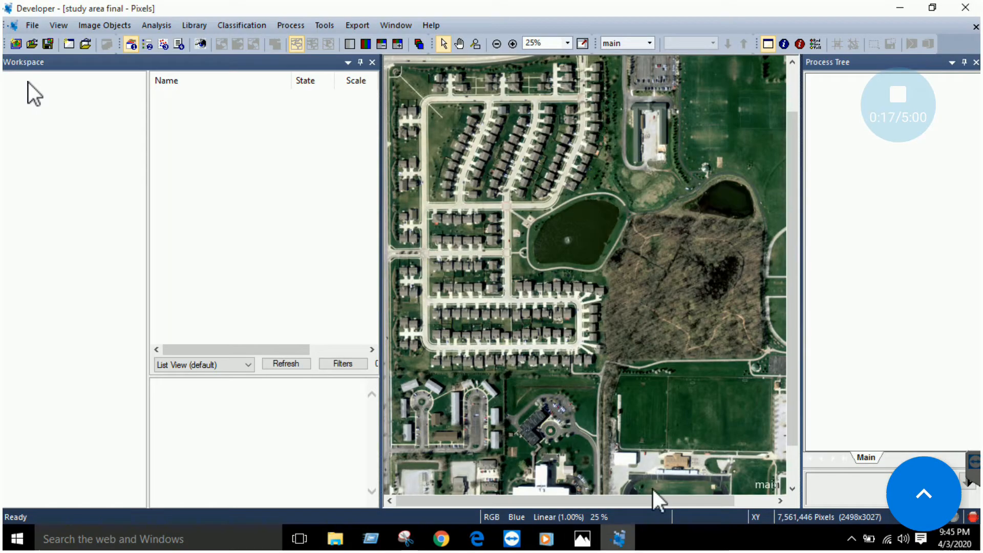
pyautogui.rightClick(846, 126)
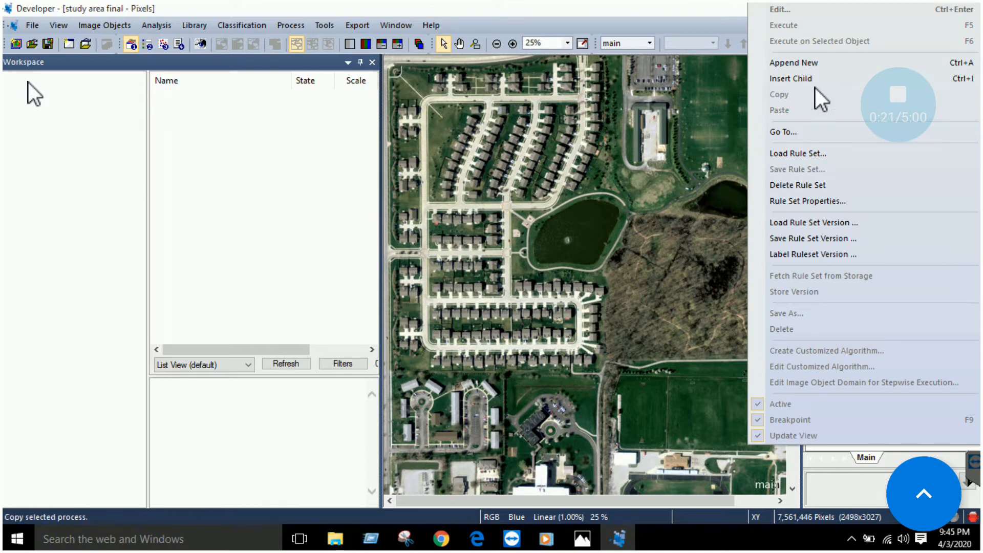
pyautogui.click(816, 63)
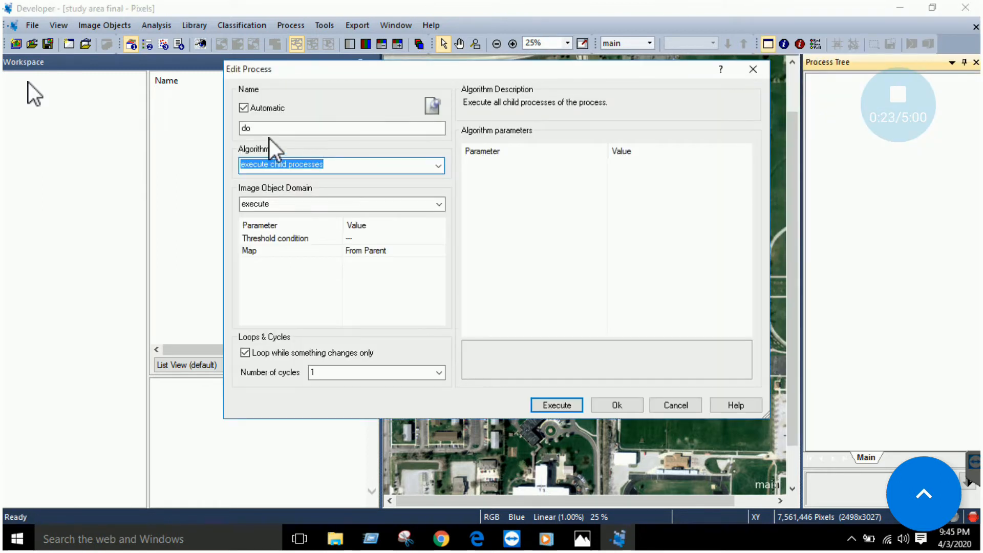
pyautogui.click(244, 108)
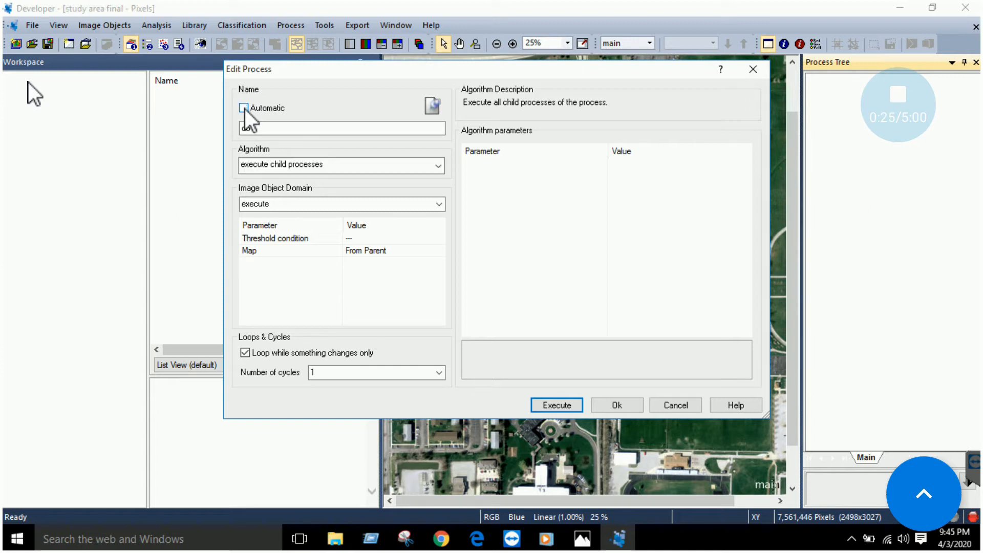
pyautogui.doubleClick(279, 131)
pyautogui.write('Segmentation')
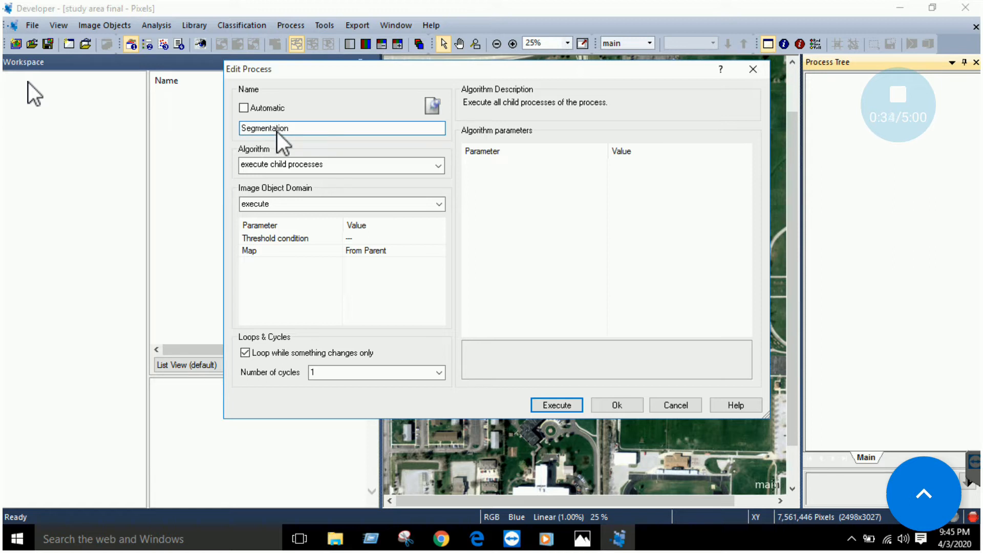
# Step: Check the guide's settings and the list of algorithms, keep execute child processes and confirm the Segmentation process
pyautogui.click(477, 540)
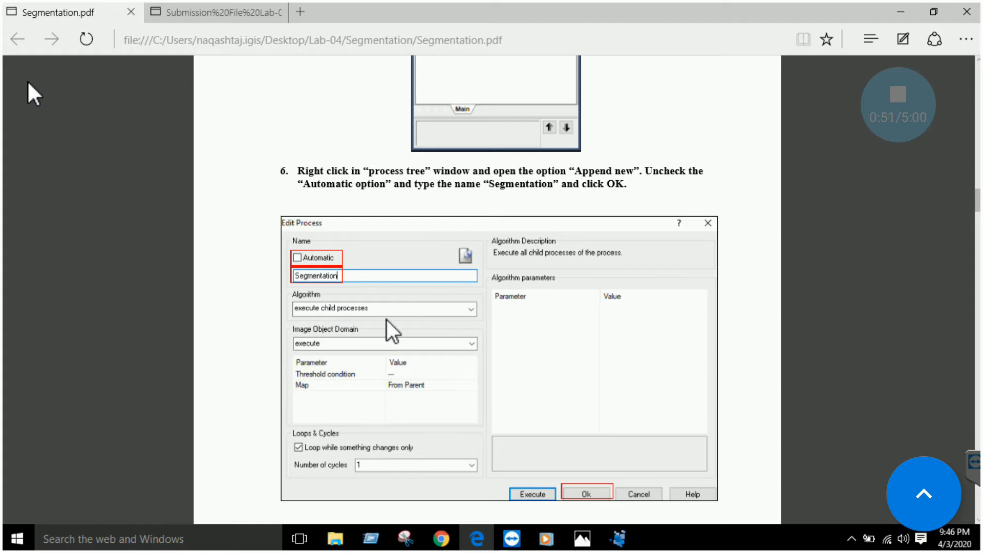
pyautogui.click(618, 538)
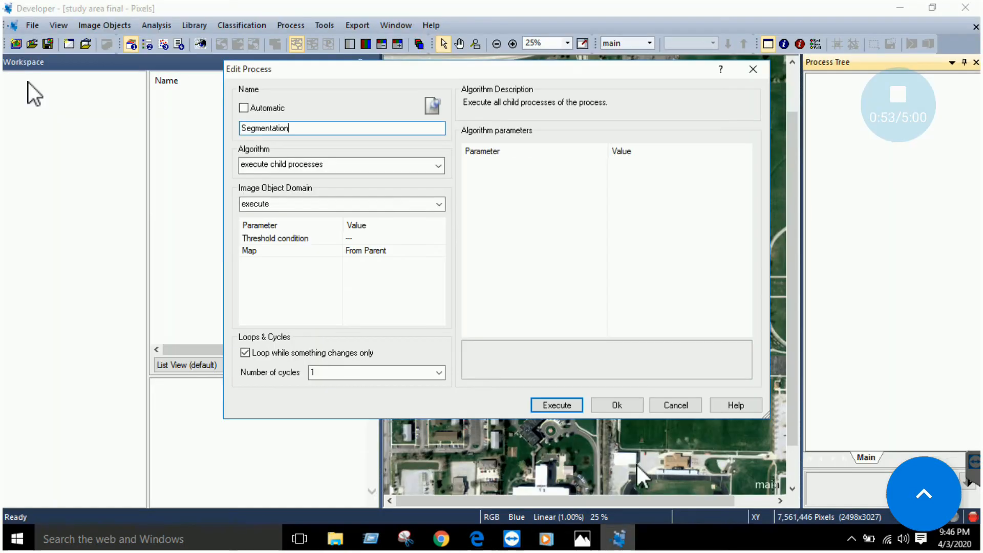
pyautogui.click(439, 166)
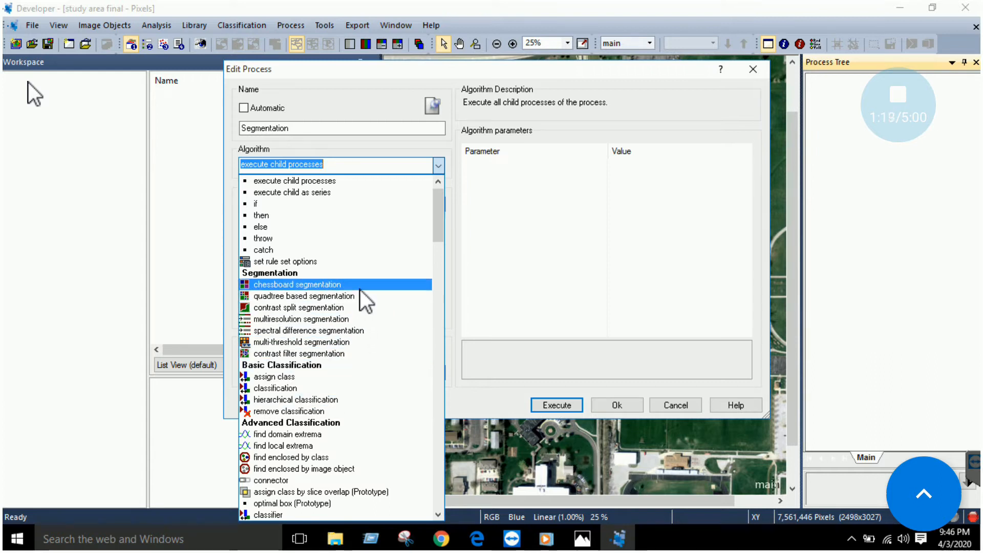
pyautogui.click(415, 143)
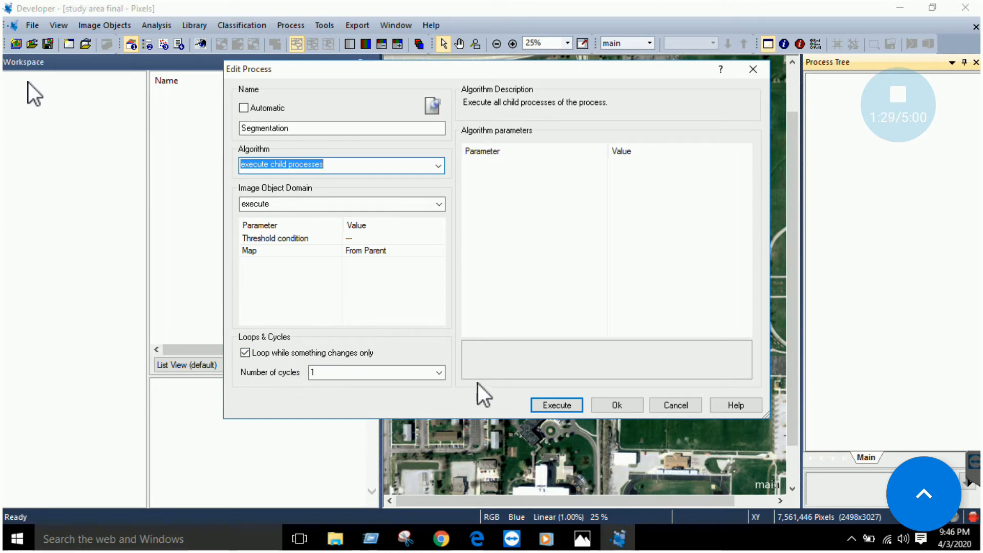
pyautogui.click(605, 405)
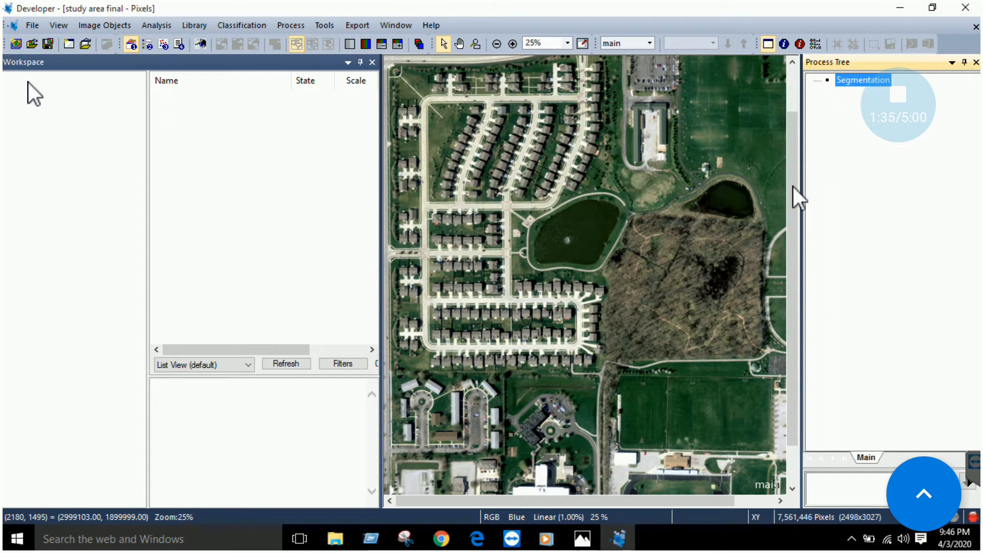
# Step: Read steps 7 and 8 of Segmentation.pdf on inserting a child process and the available segmentation techniques
pyautogui.click(489, 538)
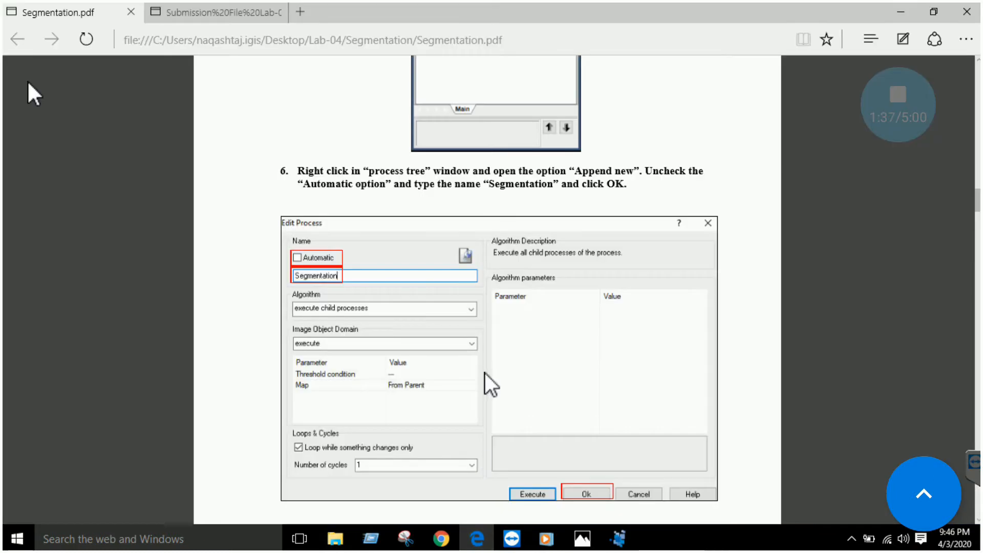
pyautogui.scroll(-4, 483, 364)
pyautogui.scroll(-5, 486, 366)
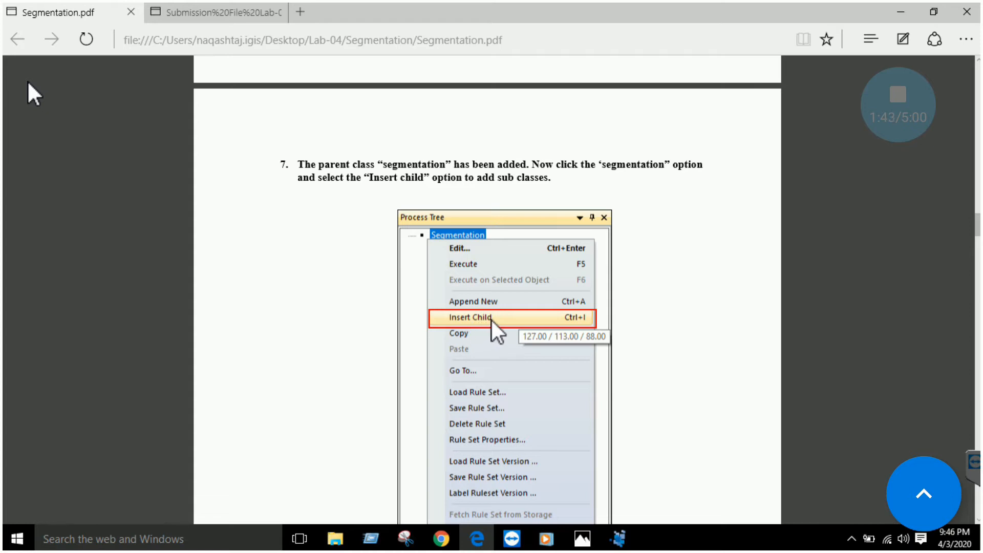
pyautogui.click(618, 539)
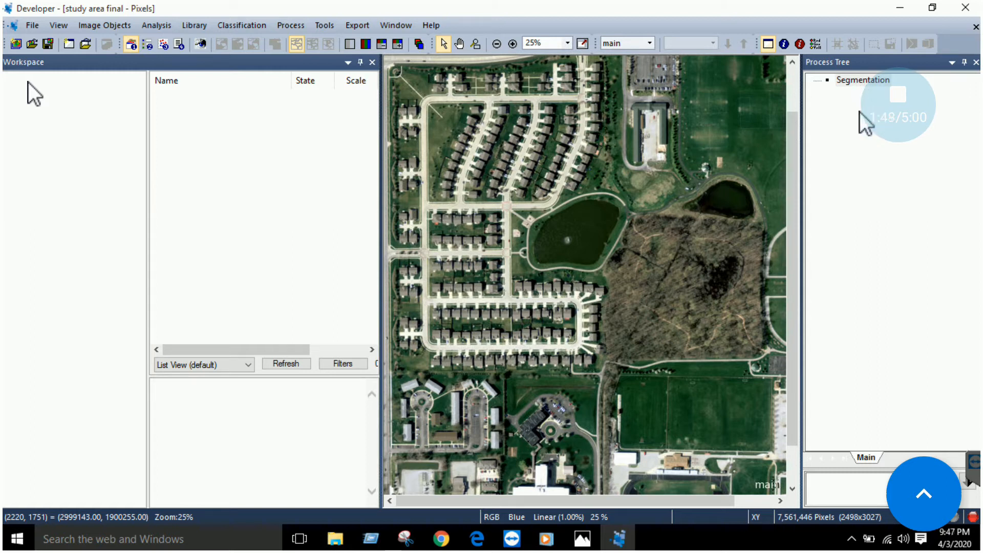
pyautogui.click(476, 538)
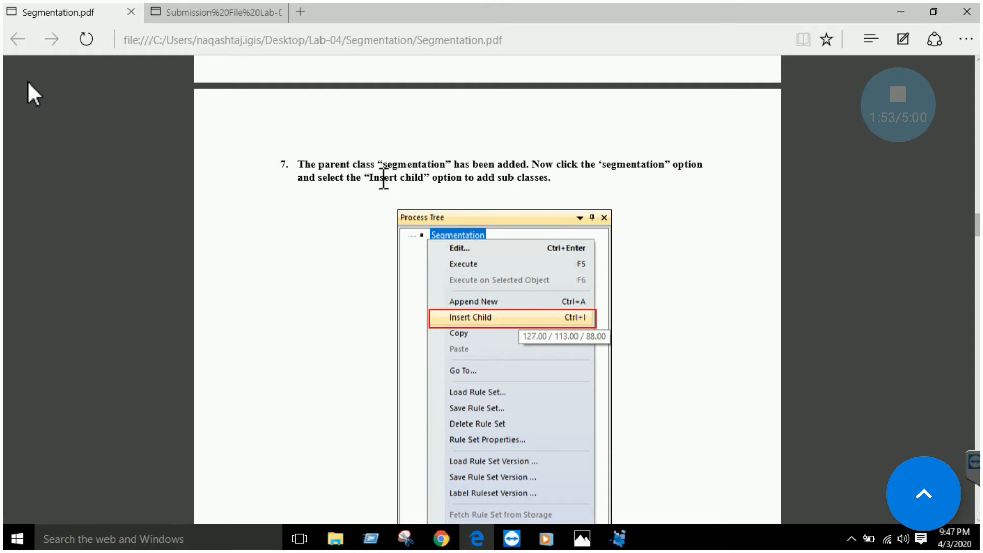
pyautogui.moveTo(378, 178); pyautogui.dragTo(417, 180)
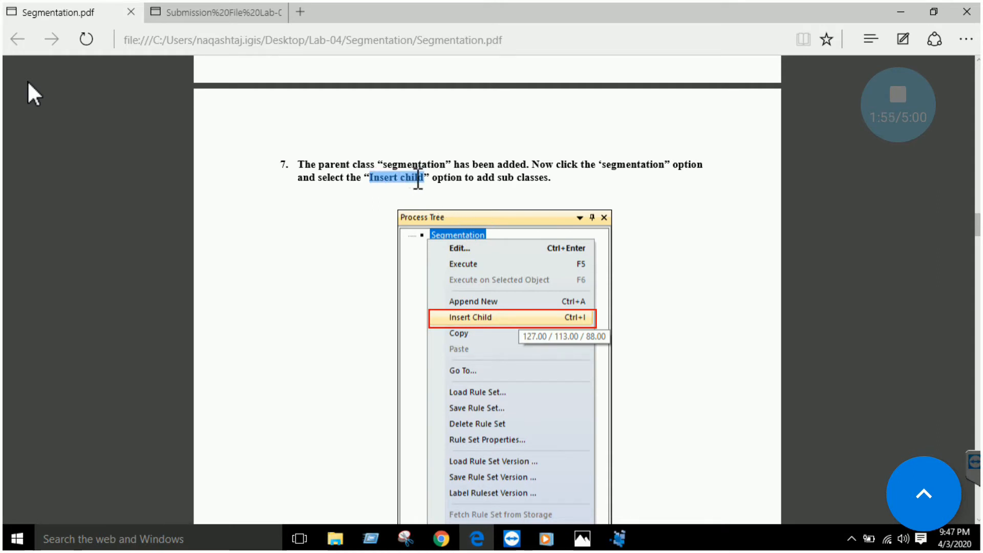
pyautogui.scroll(-3, 573, 296)
pyautogui.scroll(-10, 573, 297)
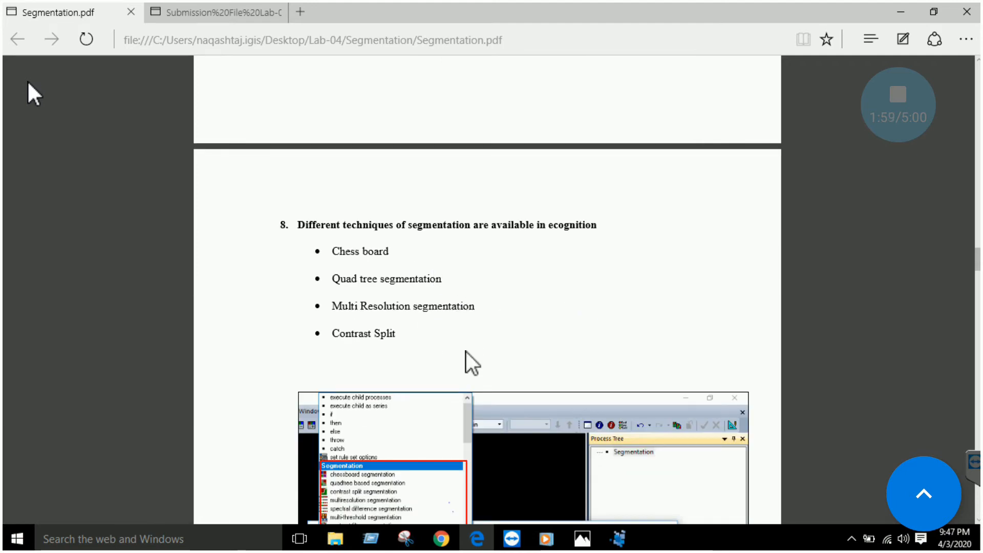
# Step: In eCognition Developer, insert a child process under Segmentation and select its default name for replacement
pyautogui.click(618, 539)
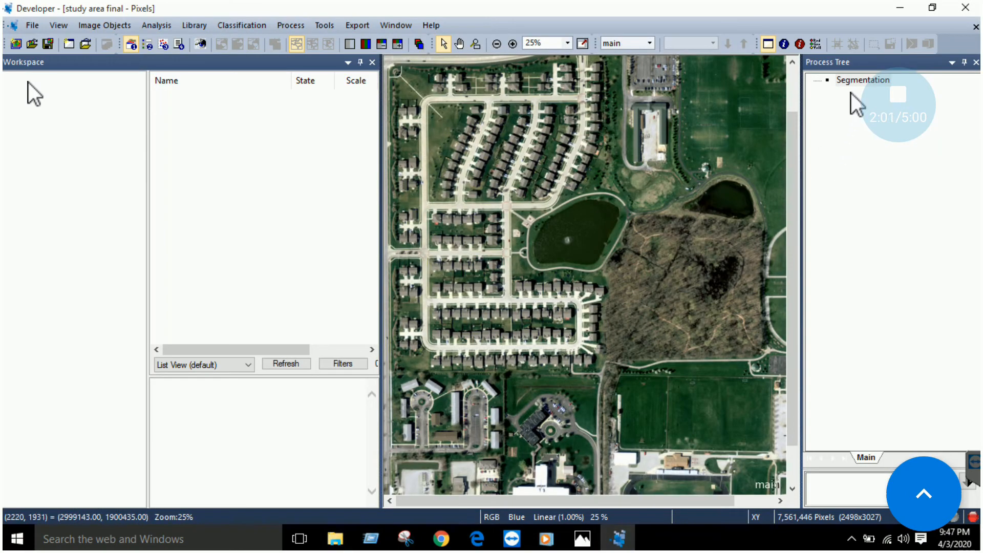
pyautogui.rightClick(859, 80)
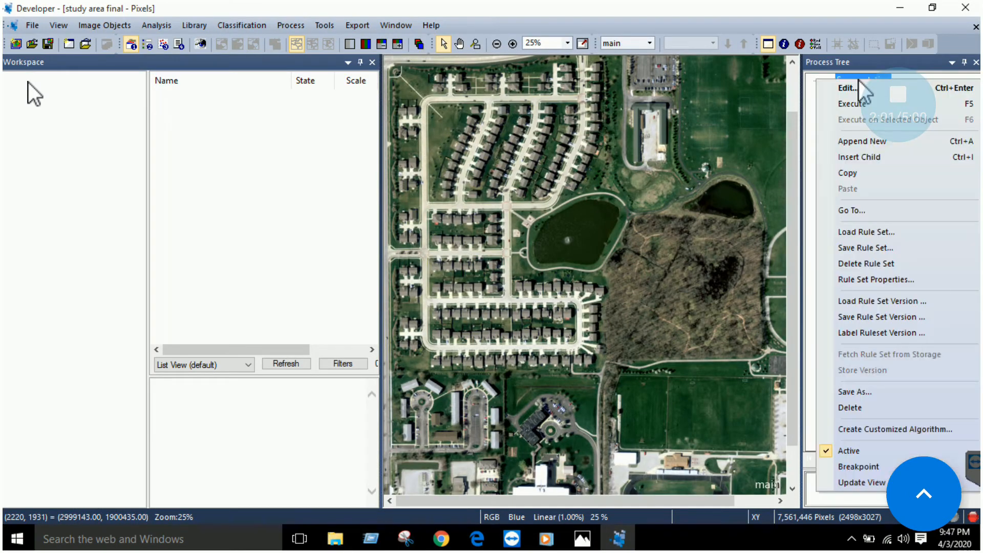
pyautogui.click(861, 158)
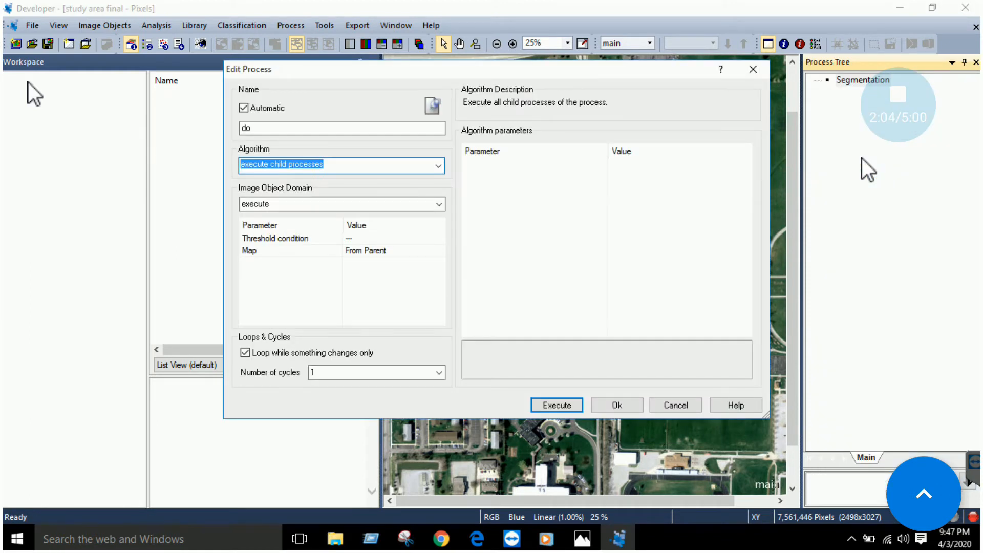
pyautogui.click(354, 128)
pyautogui.doubleClick(353, 128)
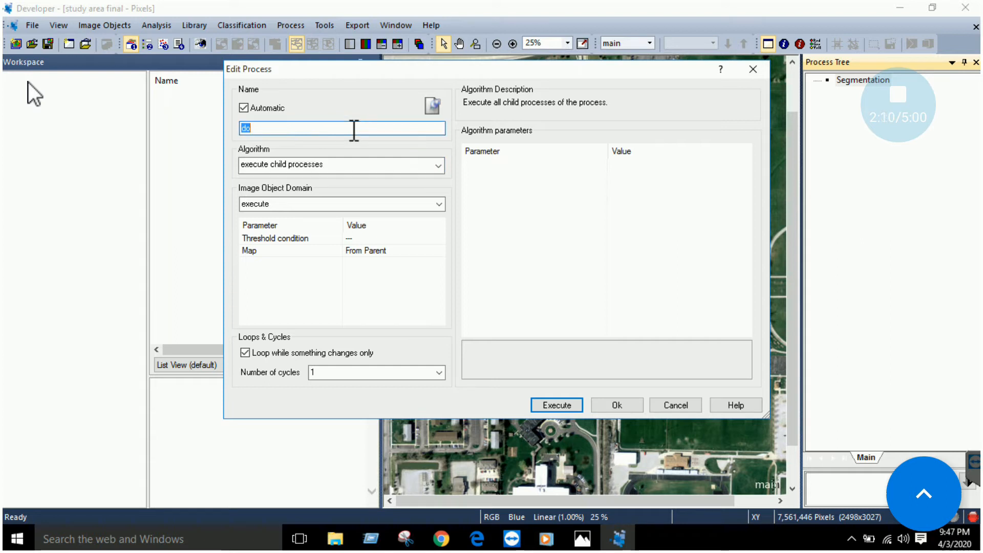
# Step: Read steps 8 and 9 of Segmentation.pdf on the available segmentation algorithms and executing the chess board one
pyautogui.click(477, 535)
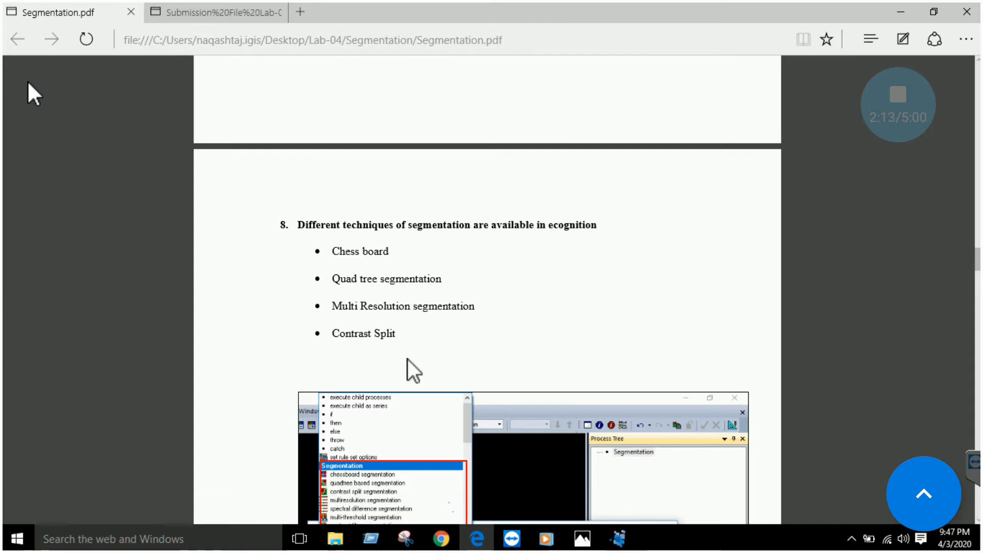
pyautogui.scroll(-1, 389, 286)
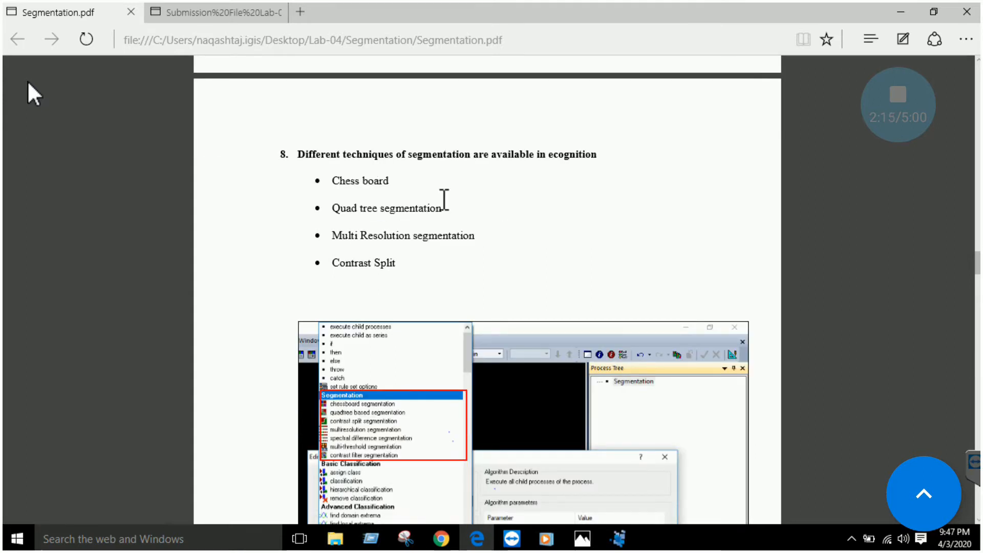
pyautogui.scroll(-2, 532, 300)
pyautogui.scroll(-2, 535, 292)
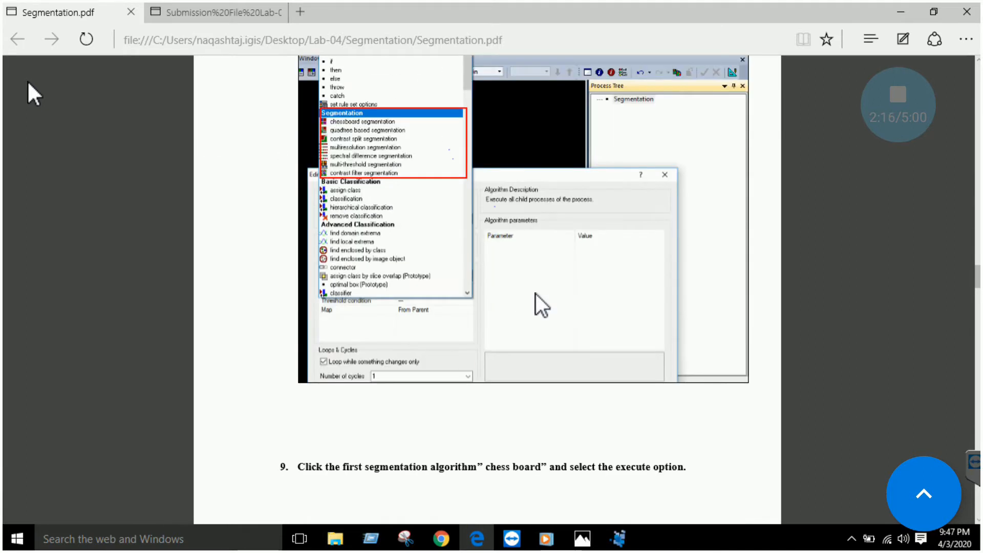
pyautogui.scroll(1, 535, 294)
pyautogui.scroll(-4, 536, 302)
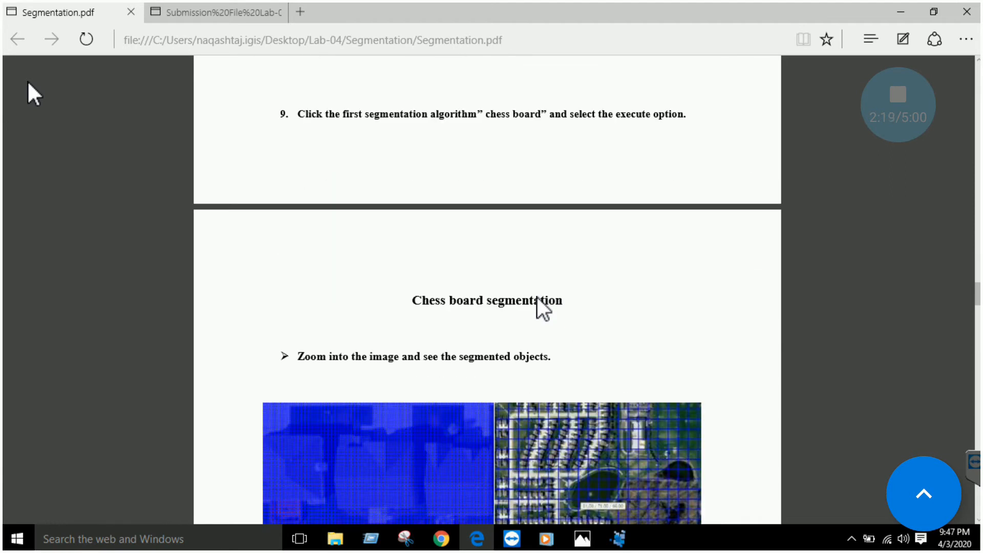
pyautogui.scroll(1, 535, 302)
pyautogui.scroll(6, 535, 301)
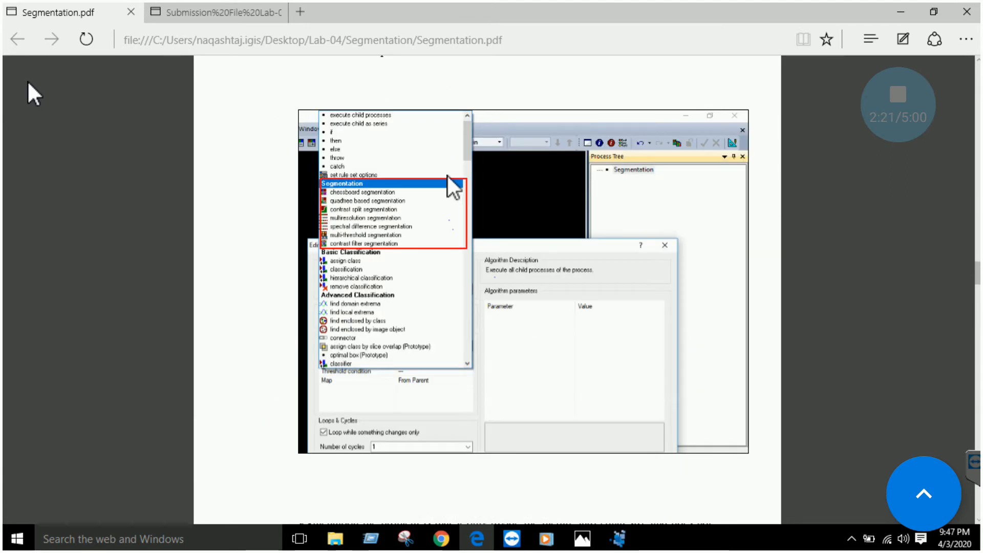
pyautogui.scroll(3, 467, 276)
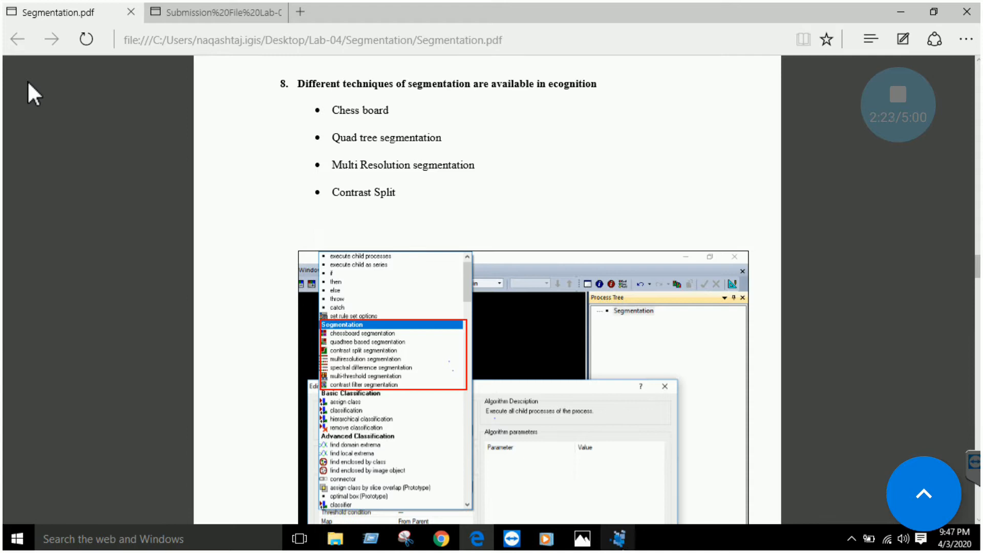
# Step: In eCognition Developer, name the child process ChessBoard and set its algorithm to chessboard segmentation
pyautogui.click(618, 538)
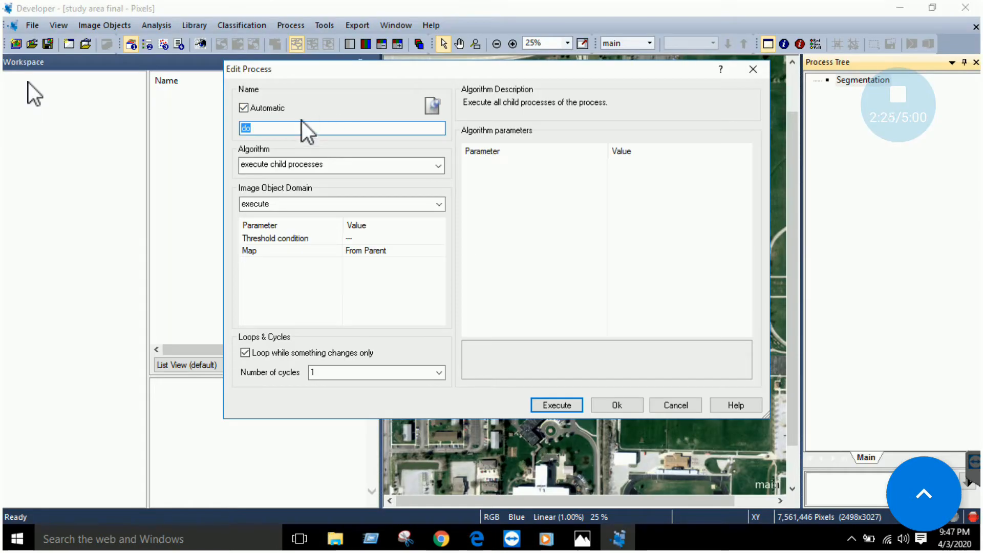
pyautogui.write('Che')
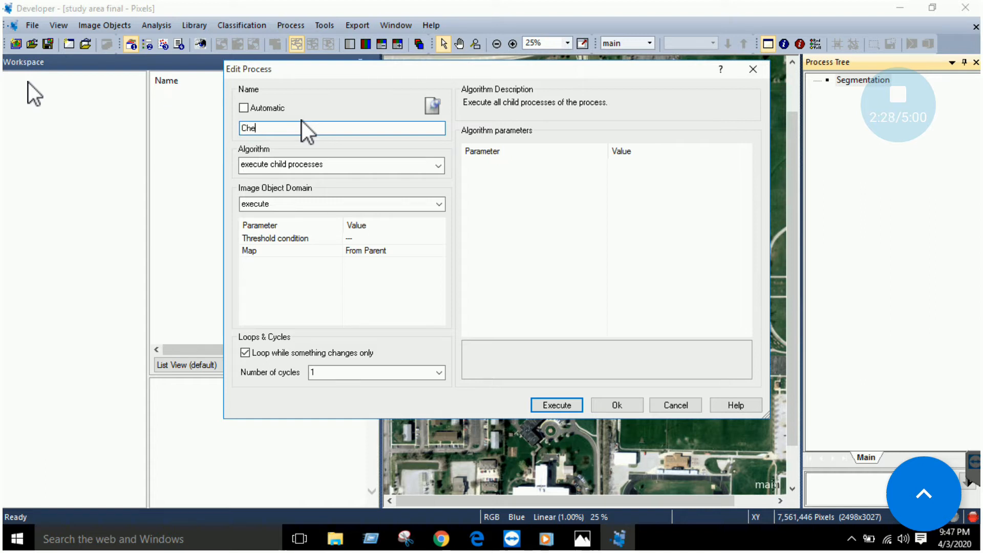
pyautogui.write('ssBoard')
pyautogui.click(437, 171)
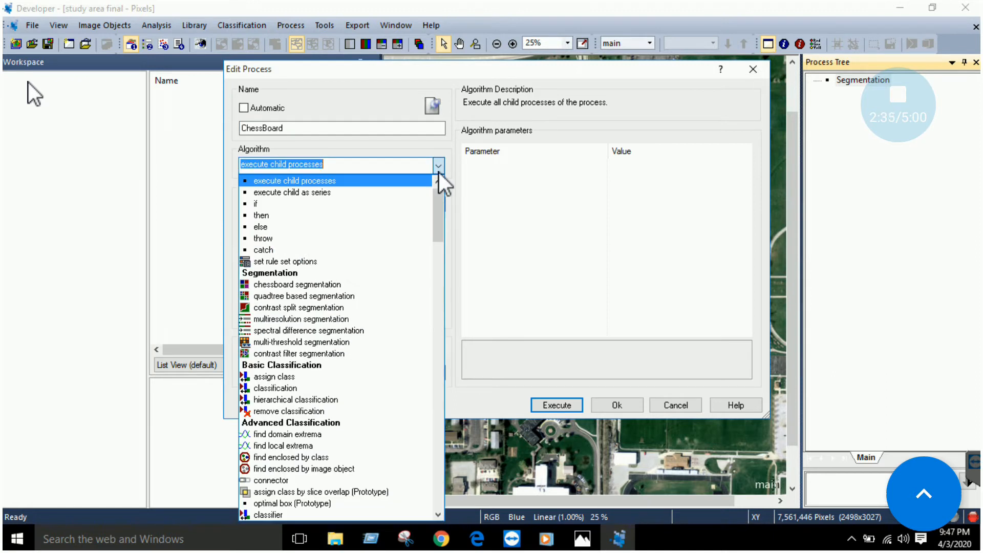
pyautogui.click(382, 287)
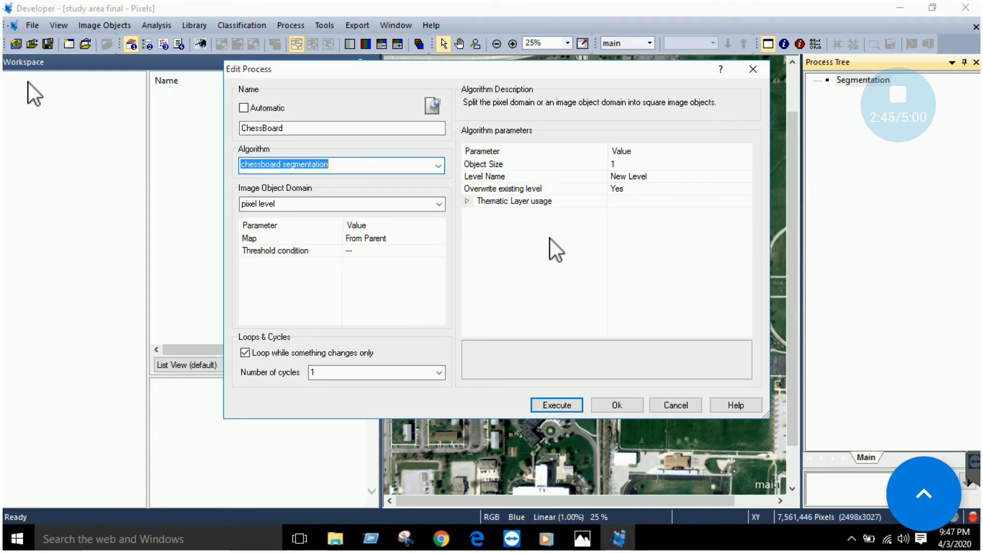
# Step: Restore automatic naming for the child process instead of the custom name and execute the chessboard segmentation
pyautogui.click(567, 407)
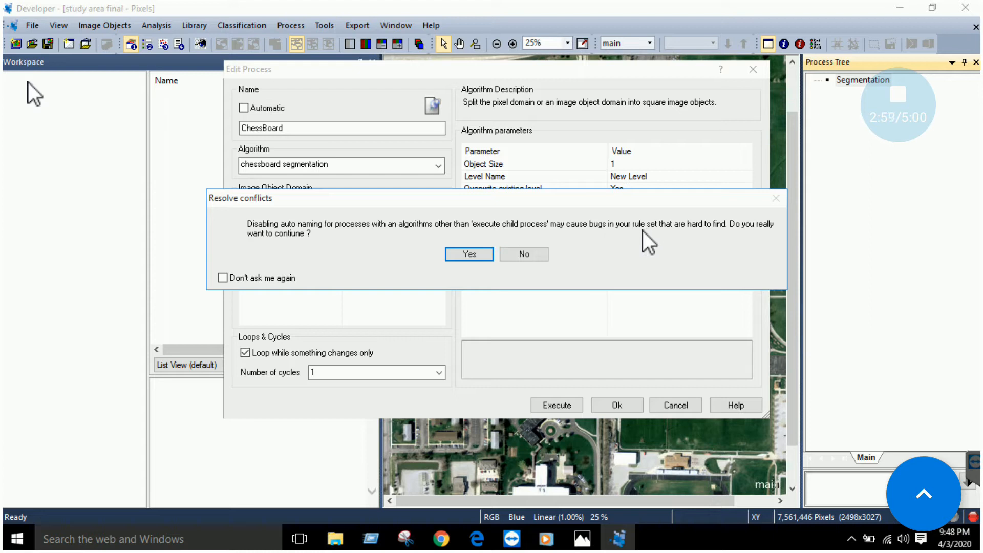
pyautogui.click(518, 254)
pyautogui.click(243, 106)
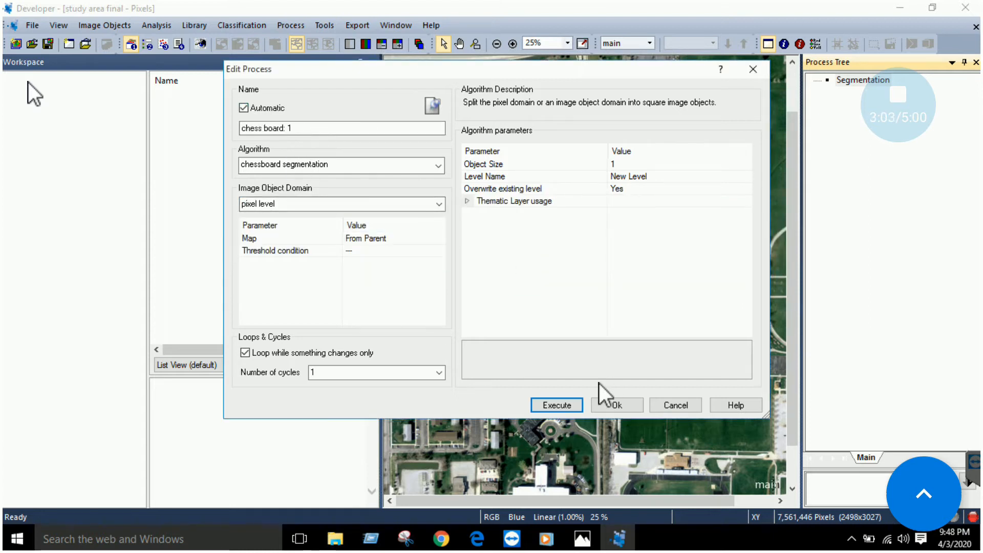
pyautogui.click(575, 406)
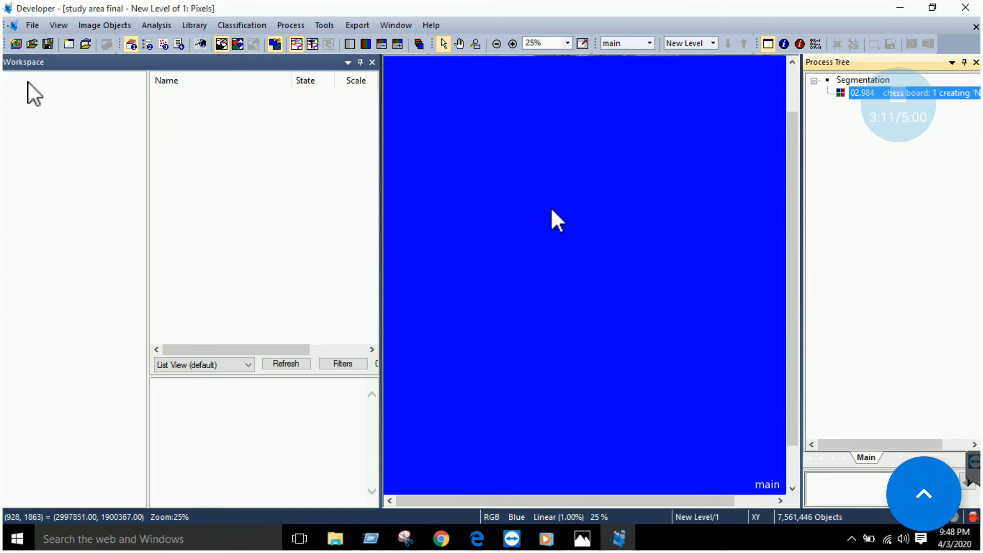
# Step: Narrow the workspace panes to enlarge the image view and examine the individual chessboard objects up close
pyautogui.moveTo(381, 293); pyautogui.dragTo(259, 297)
pyautogui.moveTo(148, 300); pyautogui.dragTo(87, 300)
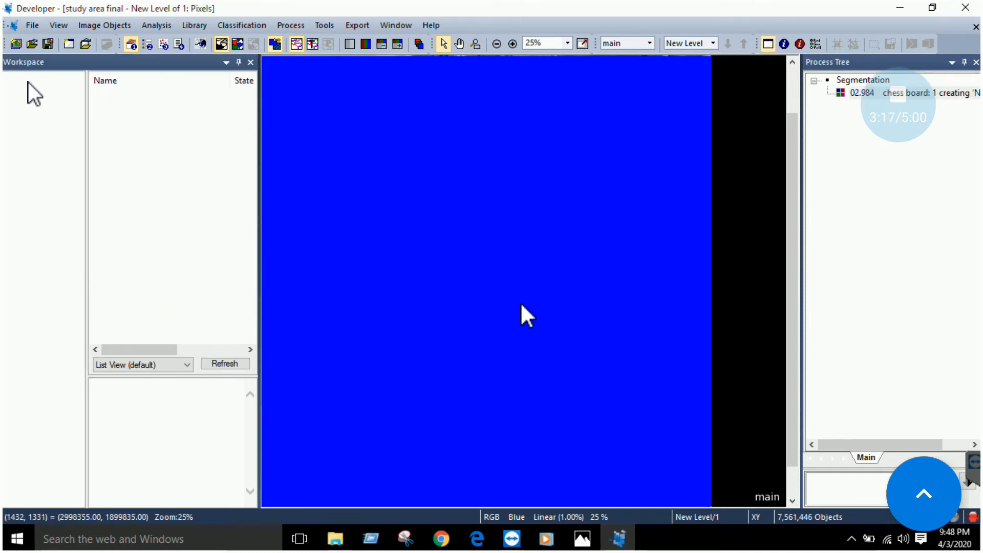
pyautogui.scroll(1, 520, 302)
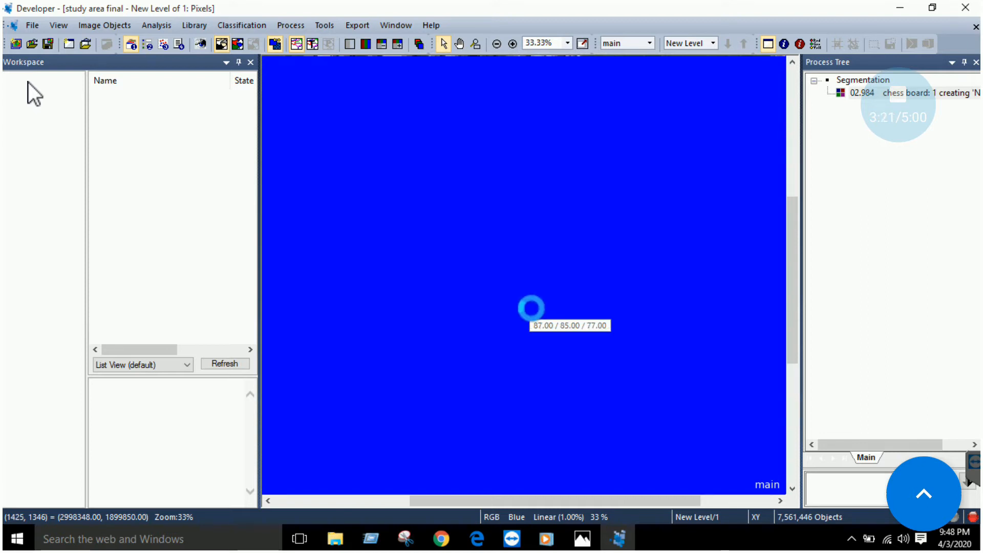
pyautogui.scroll(1, 530, 306)
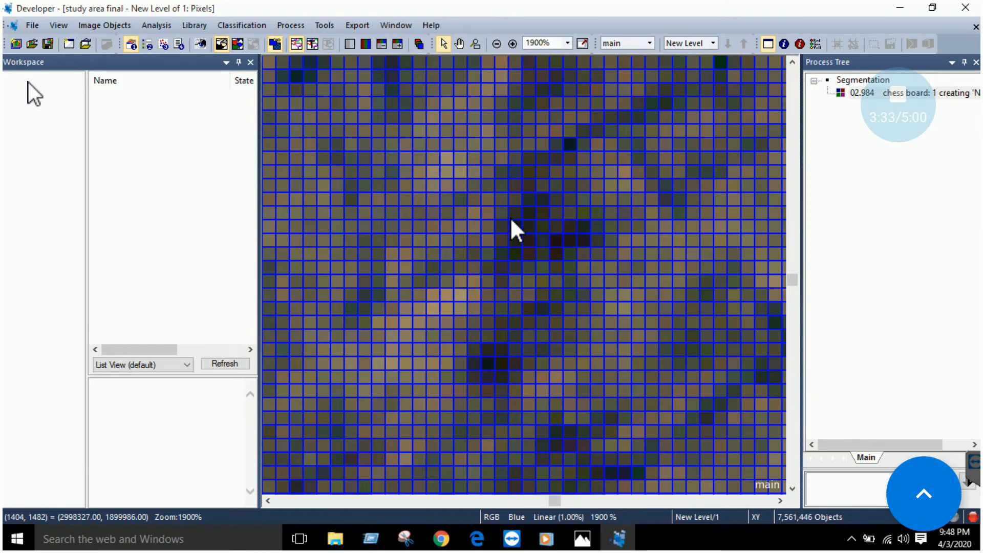
pyautogui.scroll(3, 495, 250)
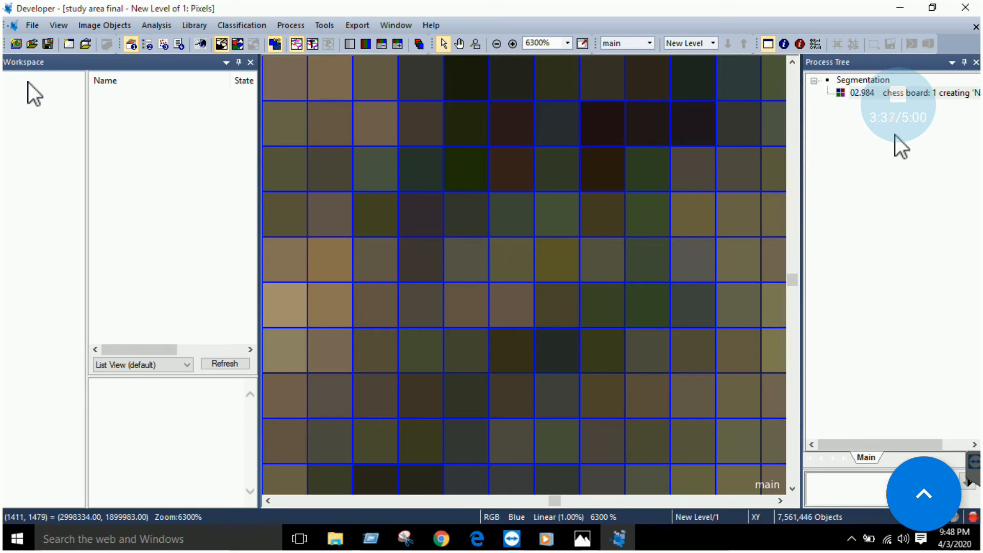
# Step: Edit the chess board process, set its object size to 10 and execute it
pyautogui.rightClick(887, 94)
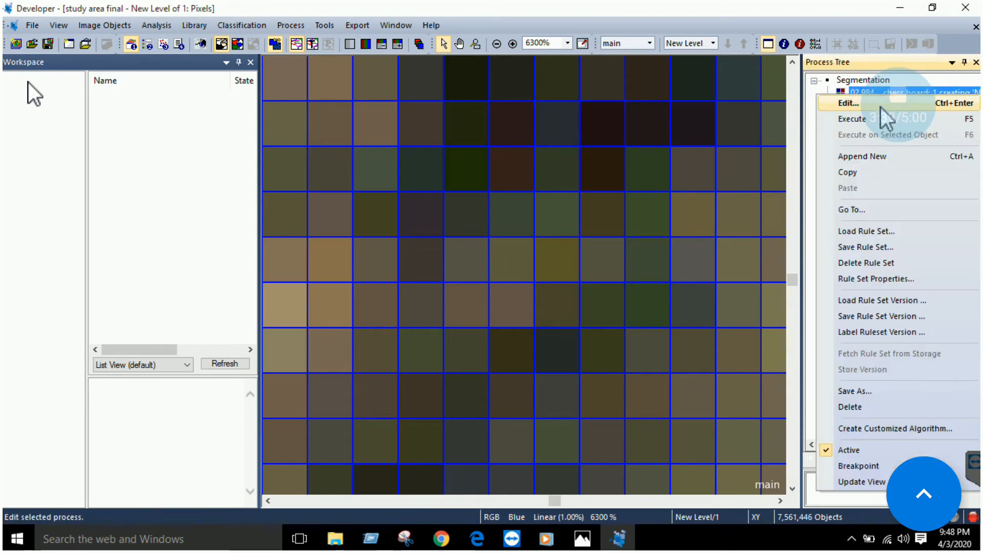
pyautogui.click(846, 104)
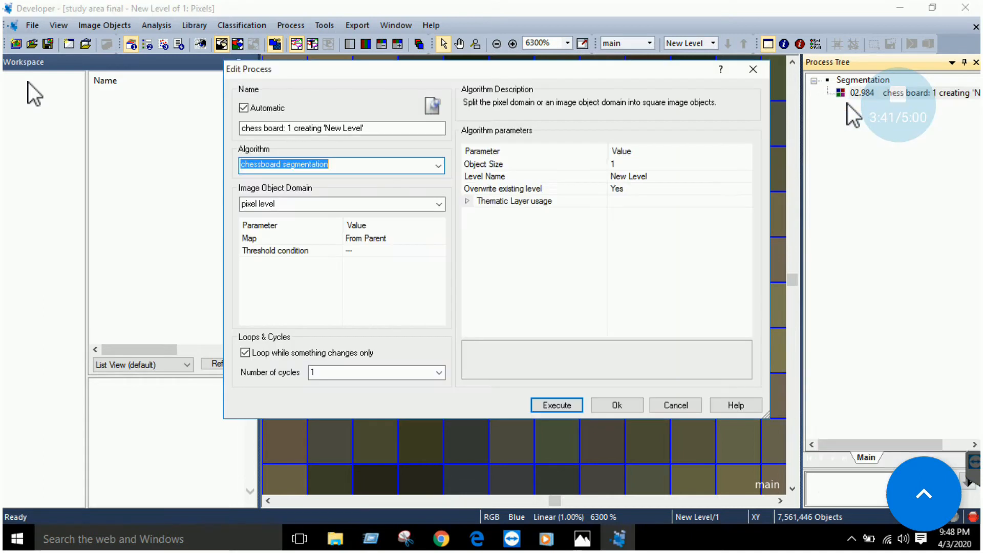
pyautogui.click(615, 164)
pyautogui.click(743, 165)
pyautogui.click(746, 166)
pyautogui.click(648, 164)
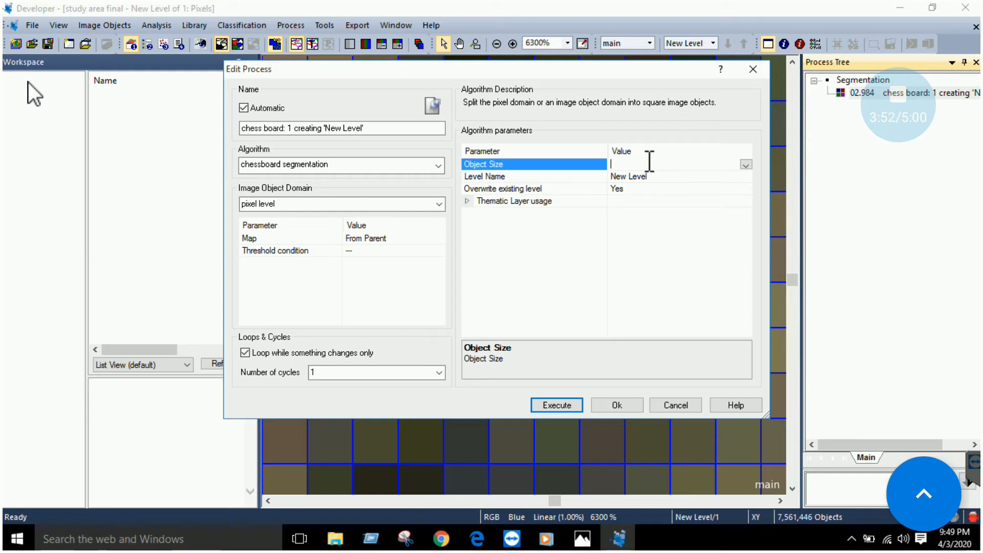
pyautogui.write('10')
pyautogui.click(559, 403)
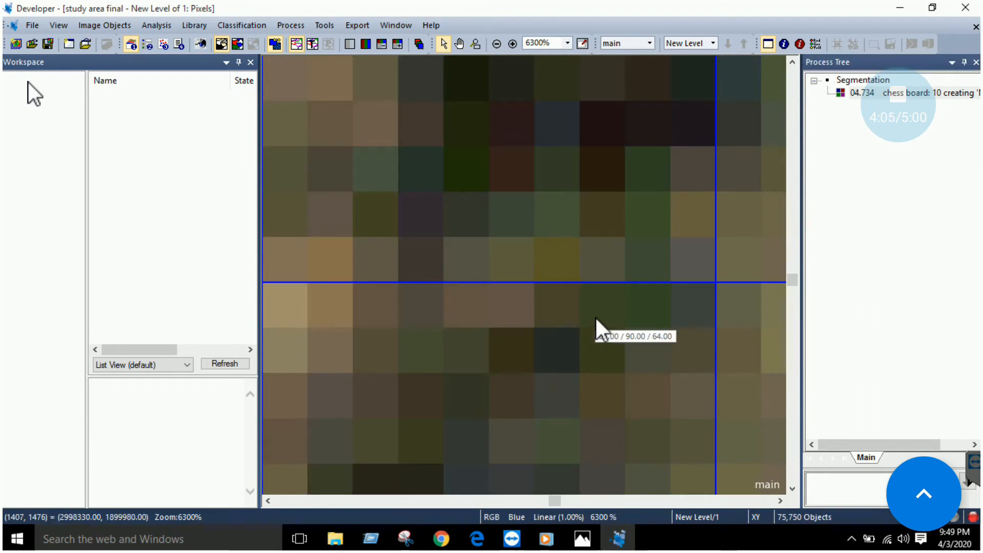
# Step: Examine the chessboard grid with object size 10 over the wooded area at several magnifications
pyautogui.scroll(-5, 594, 316)
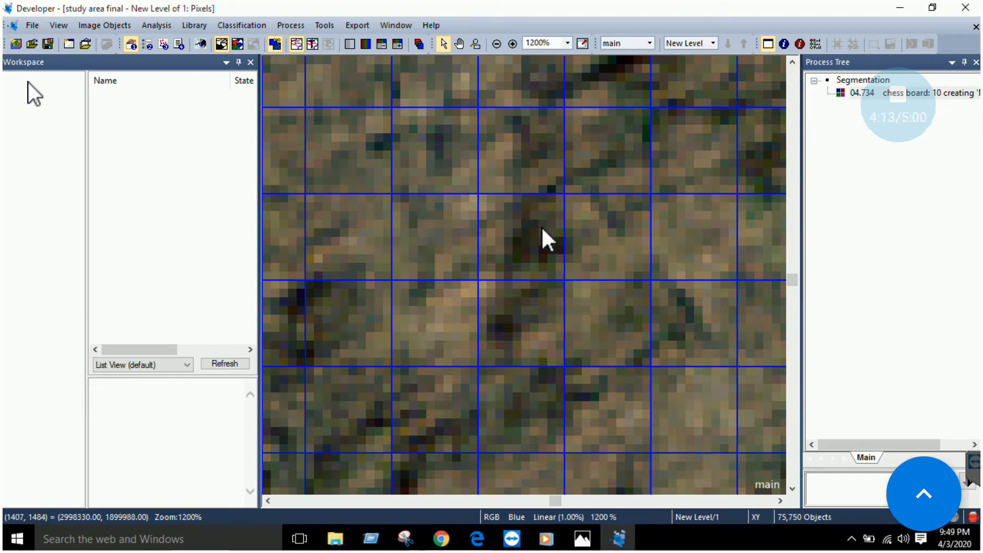
pyautogui.scroll(-1, 527, 259)
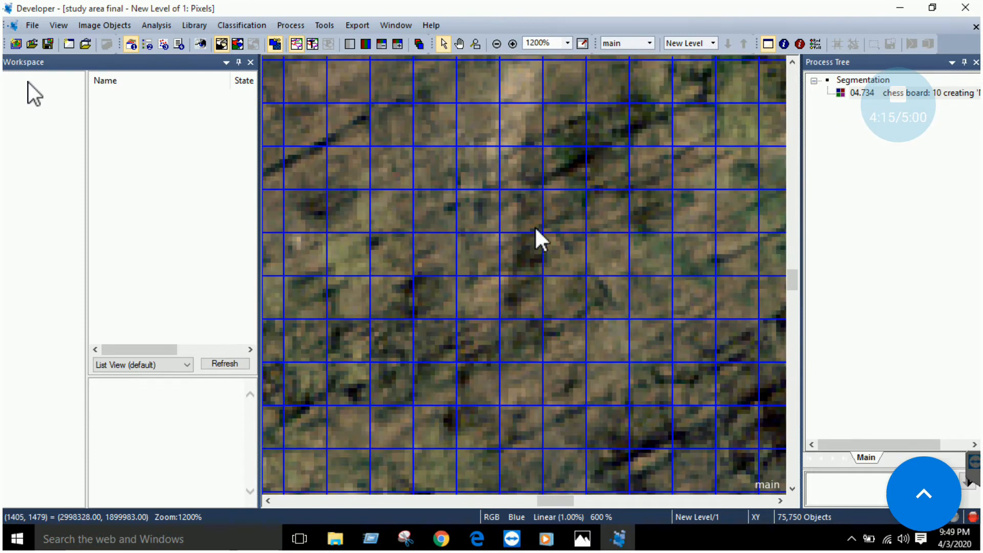
pyautogui.scroll(-1, 533, 247)
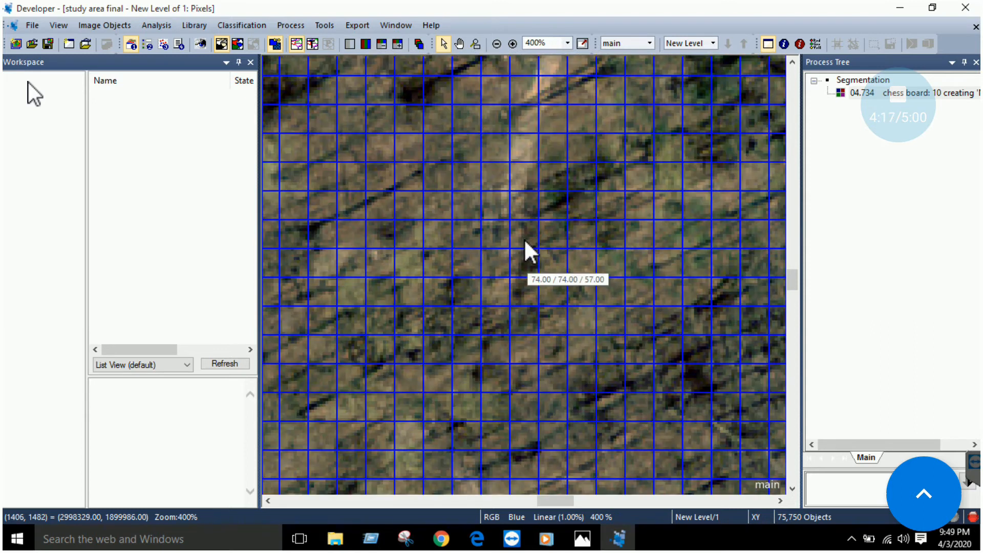
pyautogui.scroll(-1, 523, 245)
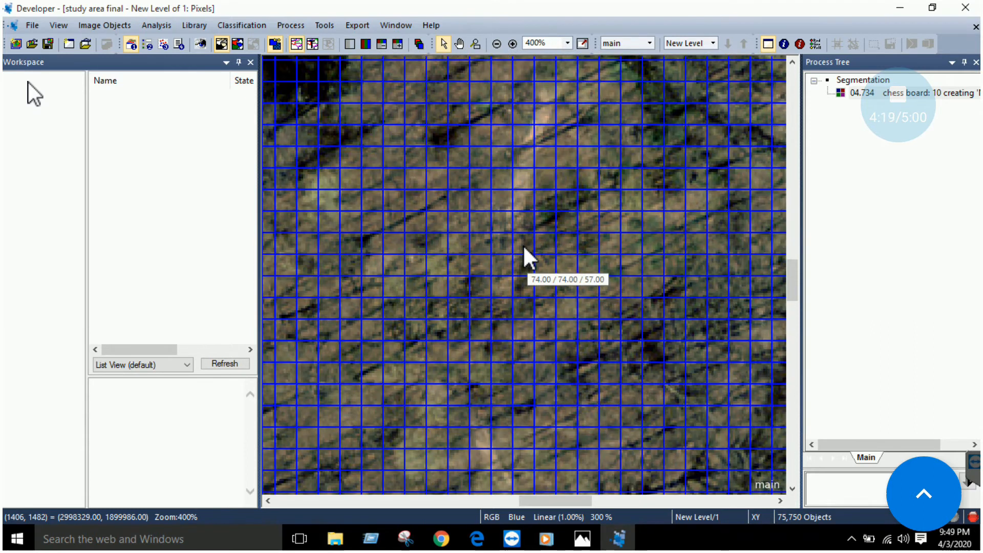
pyautogui.scroll(1, 529, 256)
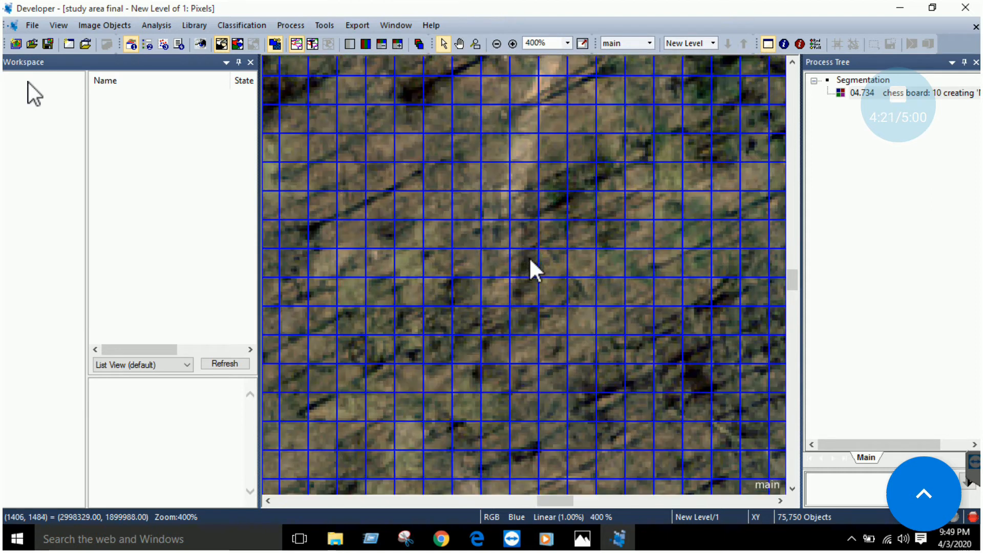
pyautogui.scroll(1, 527, 256)
pyautogui.scroll(1, 544, 233)
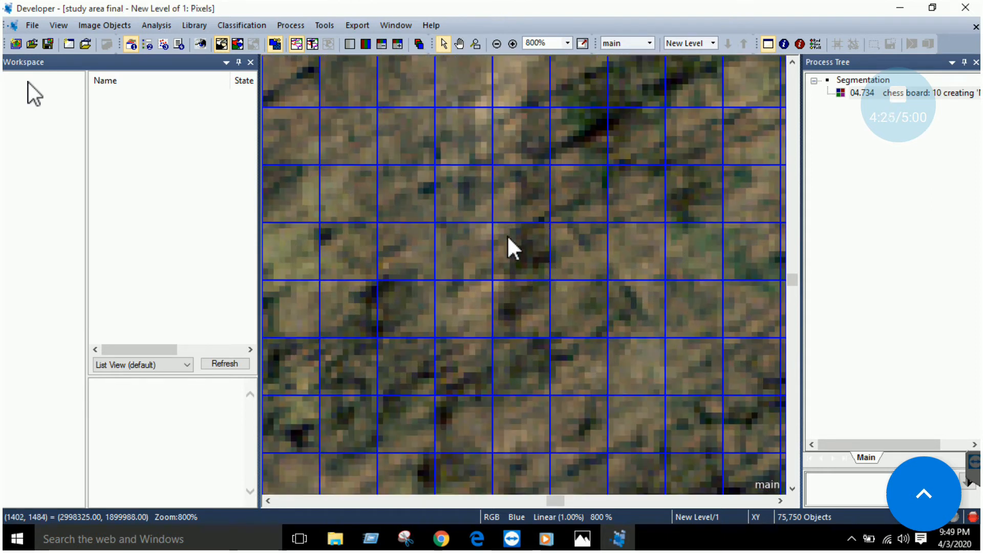
# Step: Edit the chess board process again, set its object size to 50 and execute it
pyautogui.rightClick(883, 96)
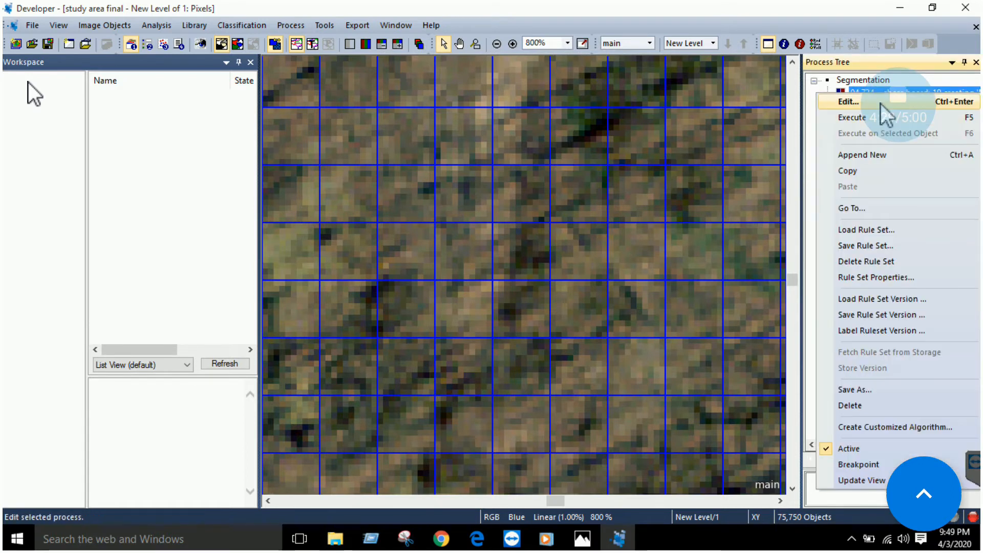
pyautogui.click(880, 102)
pyautogui.click(628, 164)
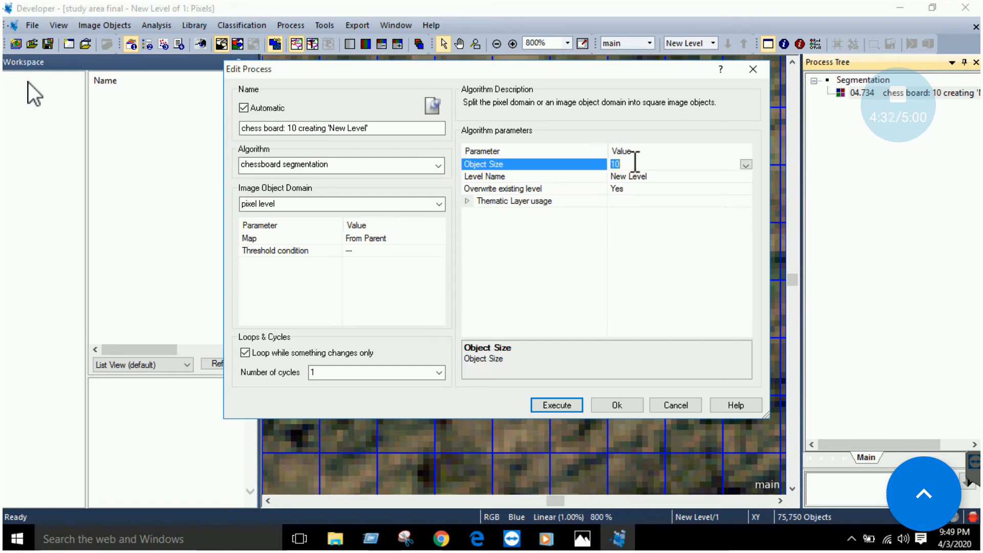
pyautogui.write('50')
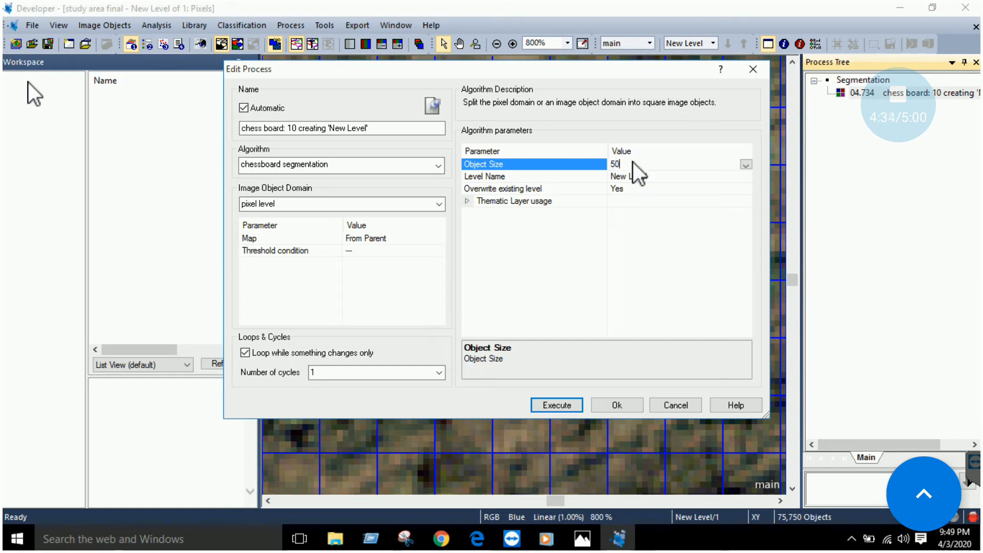
pyautogui.click(562, 404)
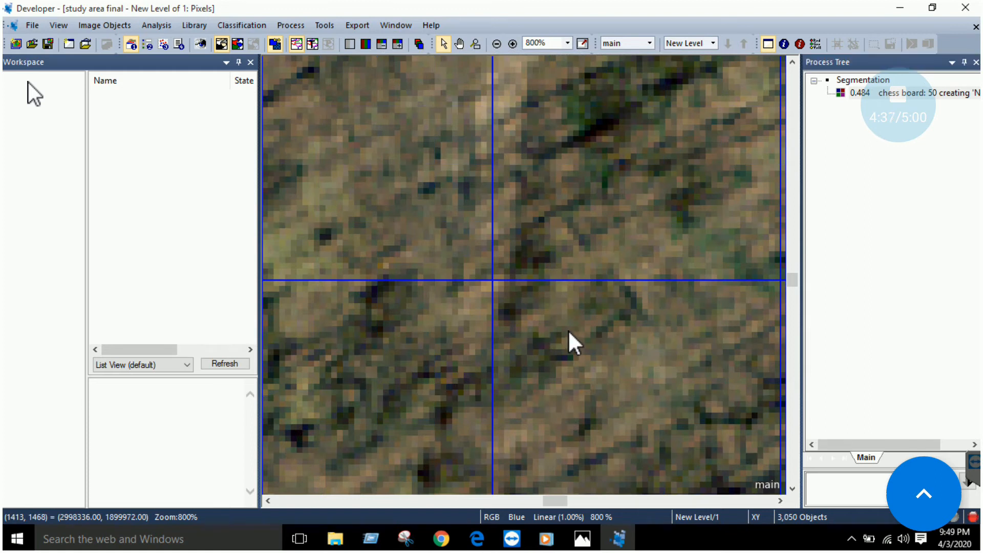
# Step: Examine the chessboard grid with object size 50 over the wooded area and the whole image at several magnifications
pyautogui.scroll(-2, 567, 330)
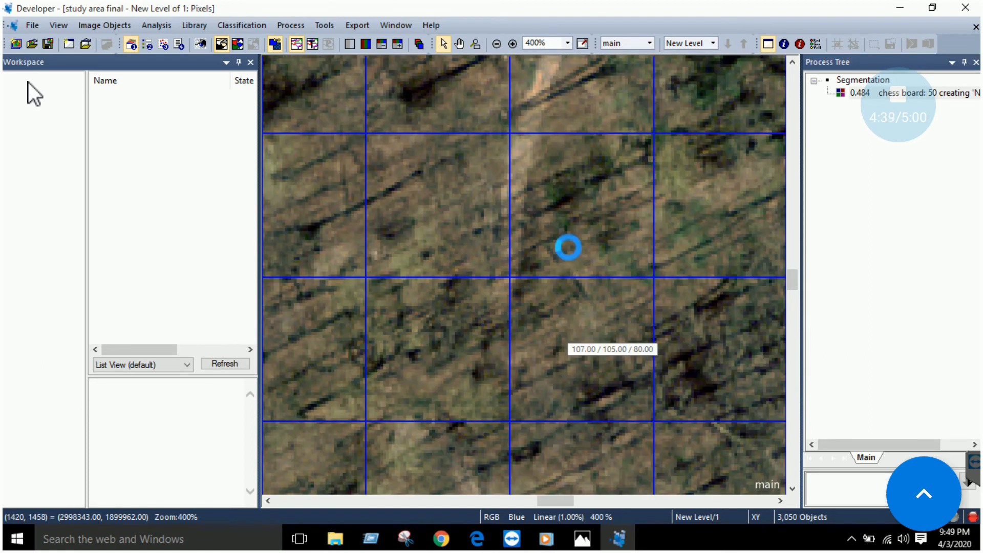
pyautogui.scroll(-1, 568, 247)
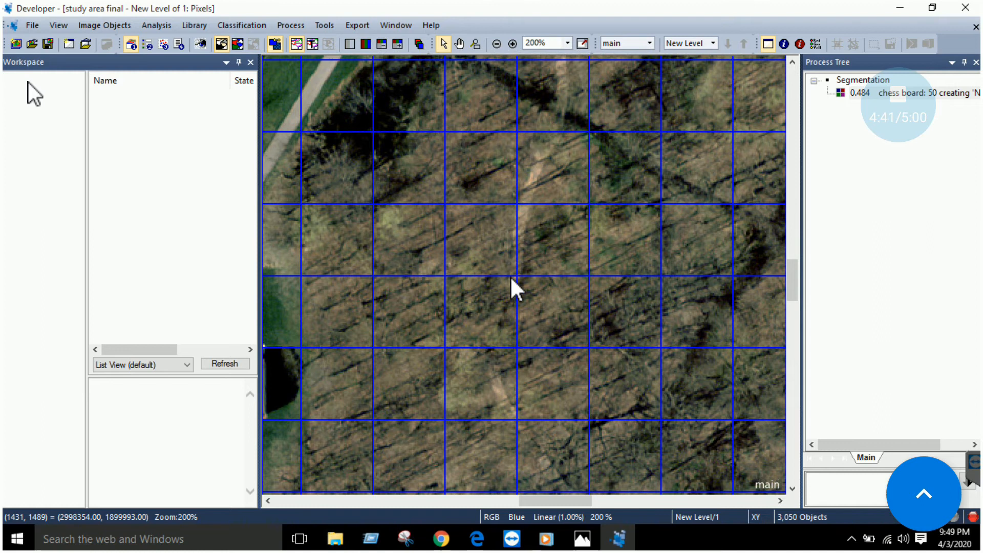
pyautogui.scroll(-3, 487, 285)
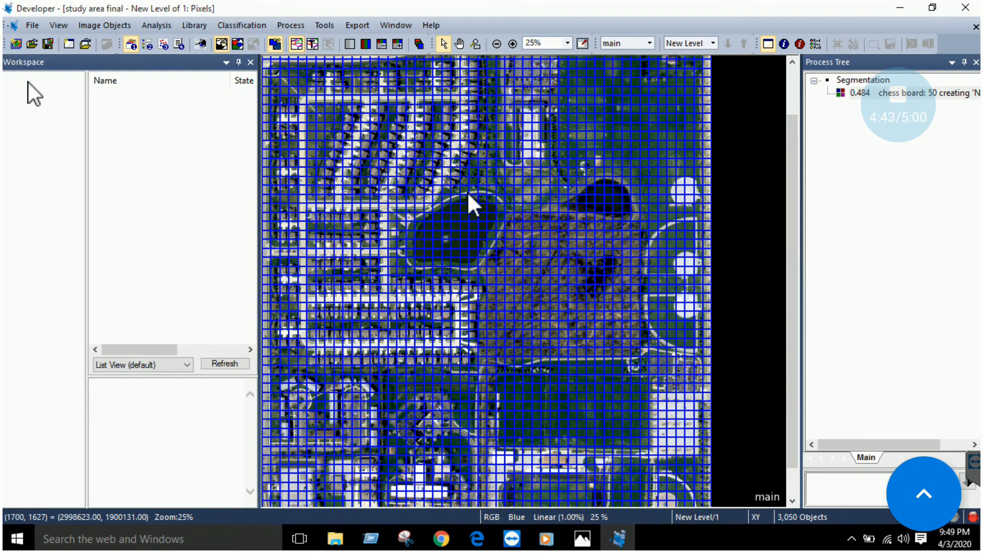
pyautogui.scroll(-1, 469, 193)
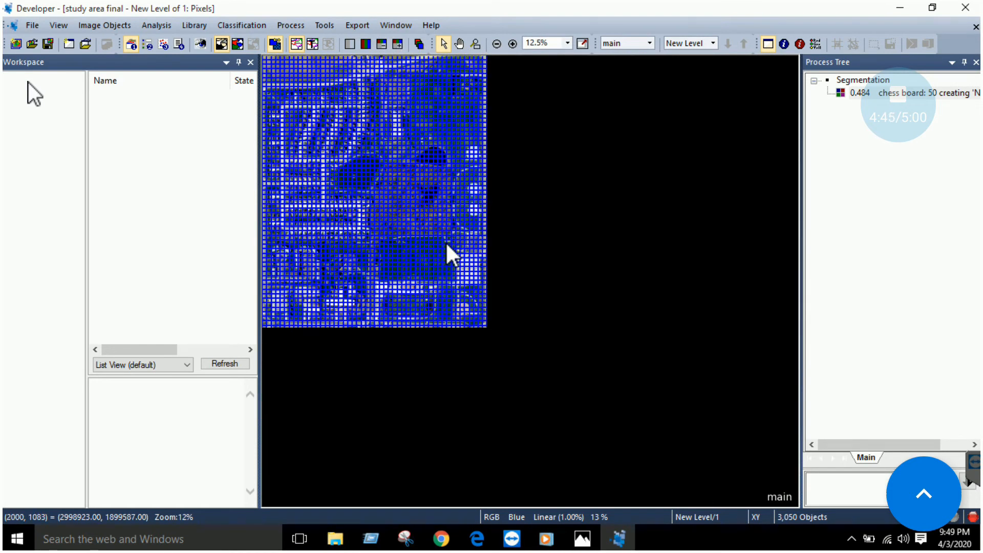
pyautogui.scroll(2, 446, 241)
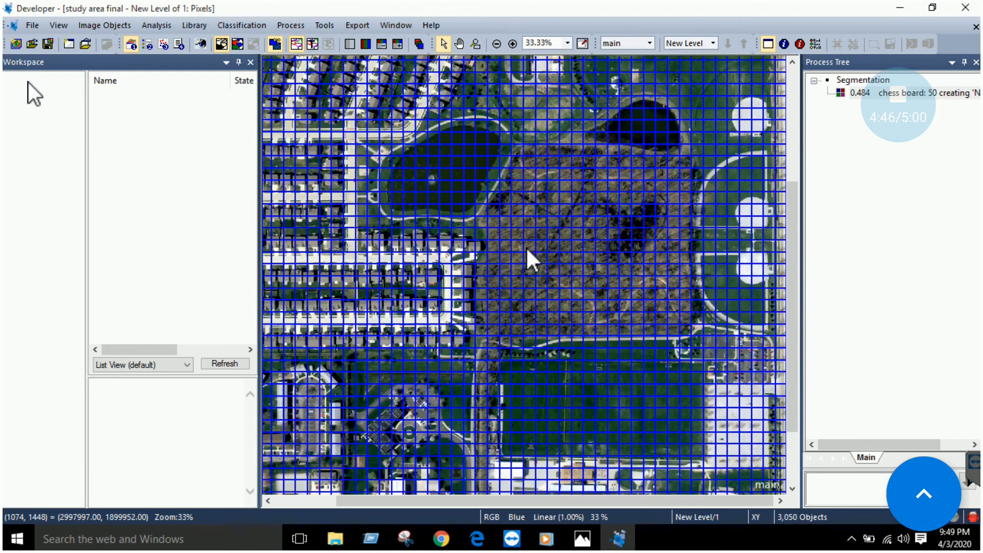
pyautogui.scroll(2, 512, 409)
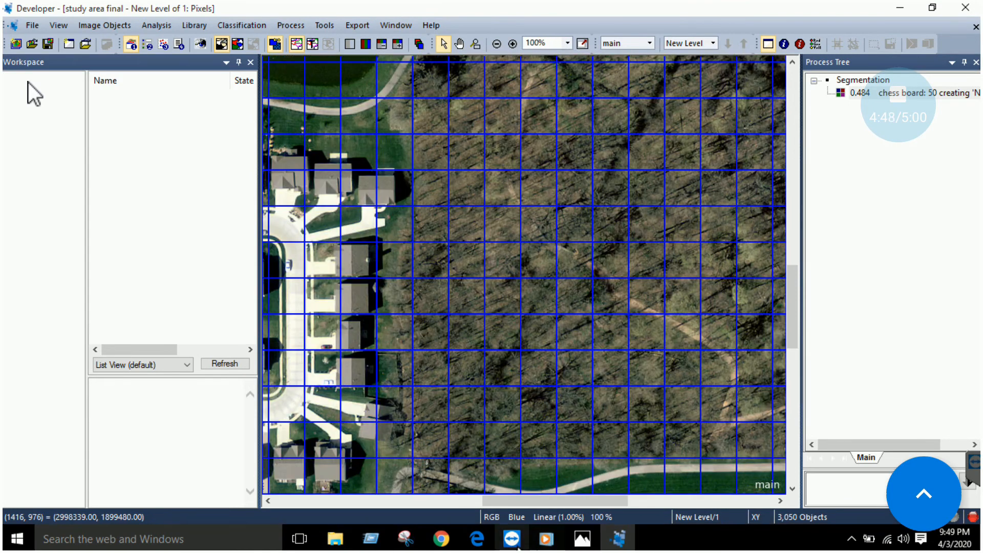
# Step: Switch to Segmentation.pdf in Edge and read the chessboard explanation, highlighting "divides the image into equal sized squares"
pyautogui.click(476, 539)
pyautogui.scroll(-8, 442, 276)
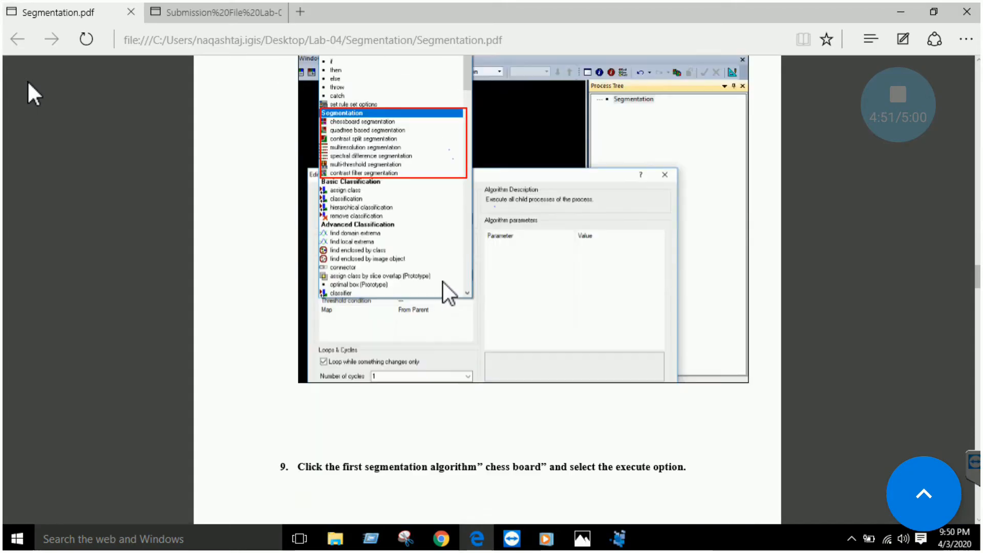
pyautogui.scroll(-10, 443, 281)
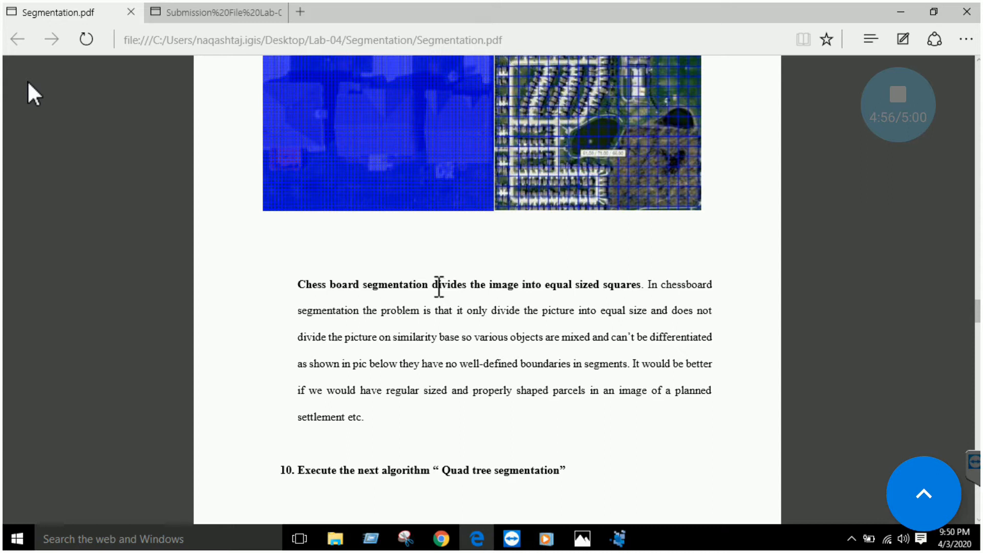
pyautogui.moveTo(433, 286); pyautogui.dragTo(629, 288)
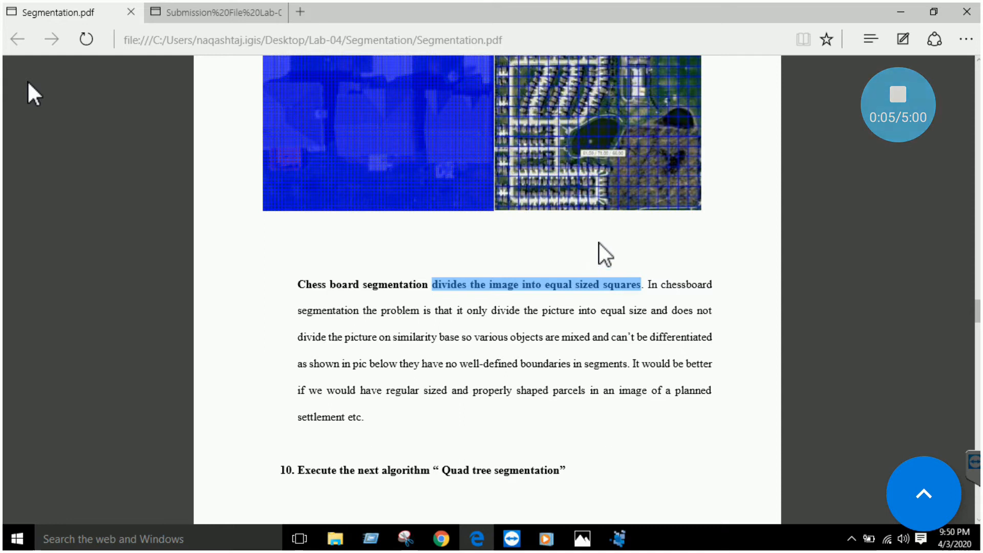
pyautogui.scroll(1, 598, 246)
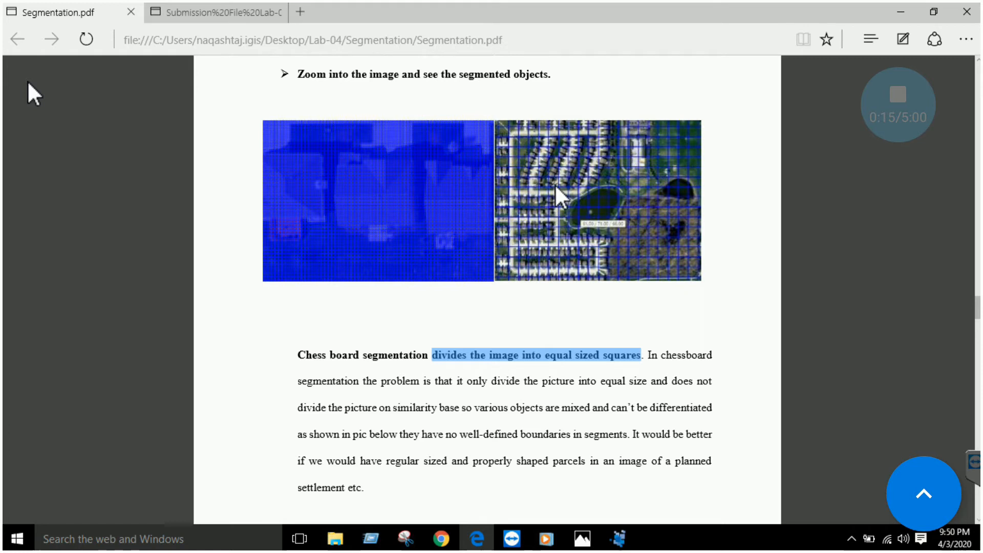
# Step: Switch to eCognition Developer and examine how the chessboard squares cut across the houses and driveways beside the woods
pyautogui.click(618, 541)
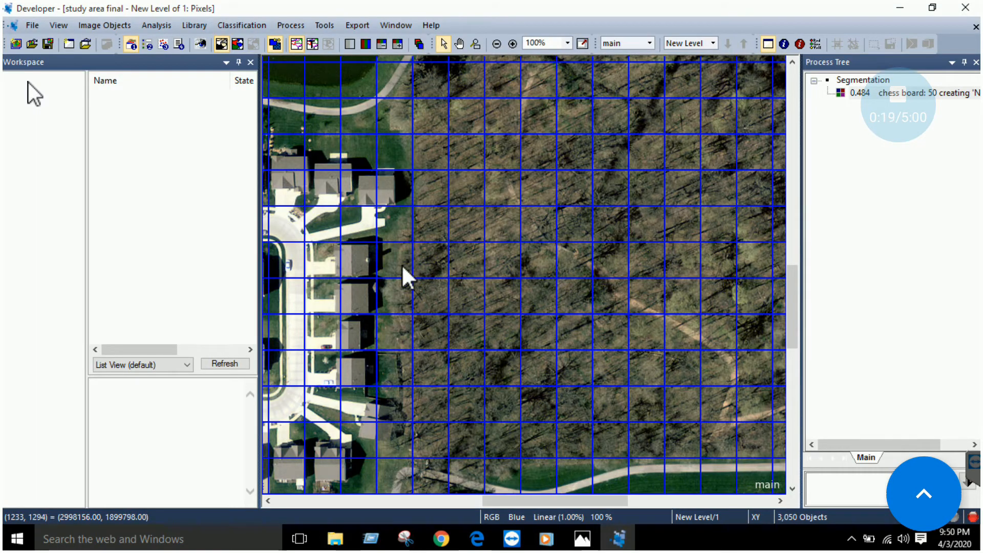
pyautogui.scroll(1, 400, 265)
pyautogui.scroll(-1, 359, 266)
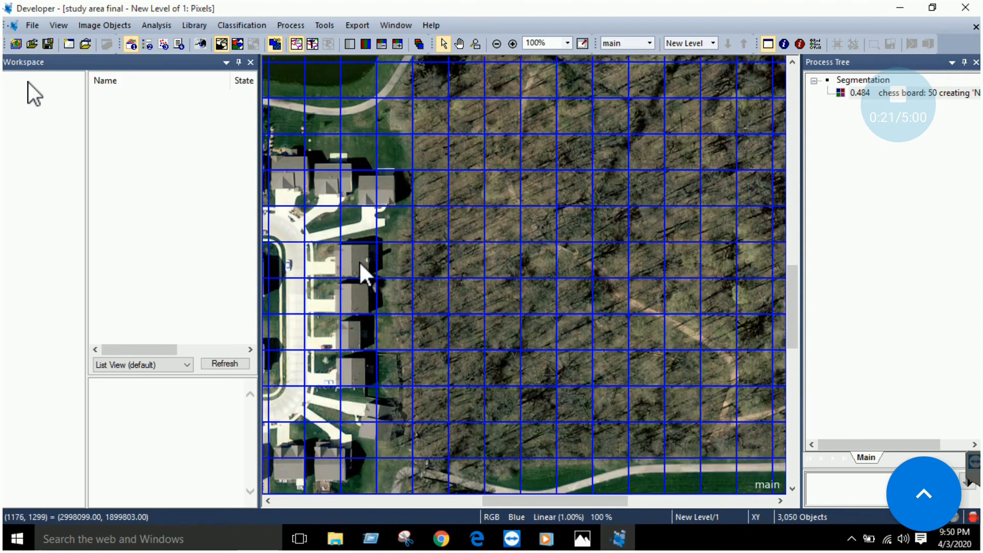
pyautogui.click(458, 44)
pyautogui.moveTo(384, 231); pyautogui.dragTo(508, 249)
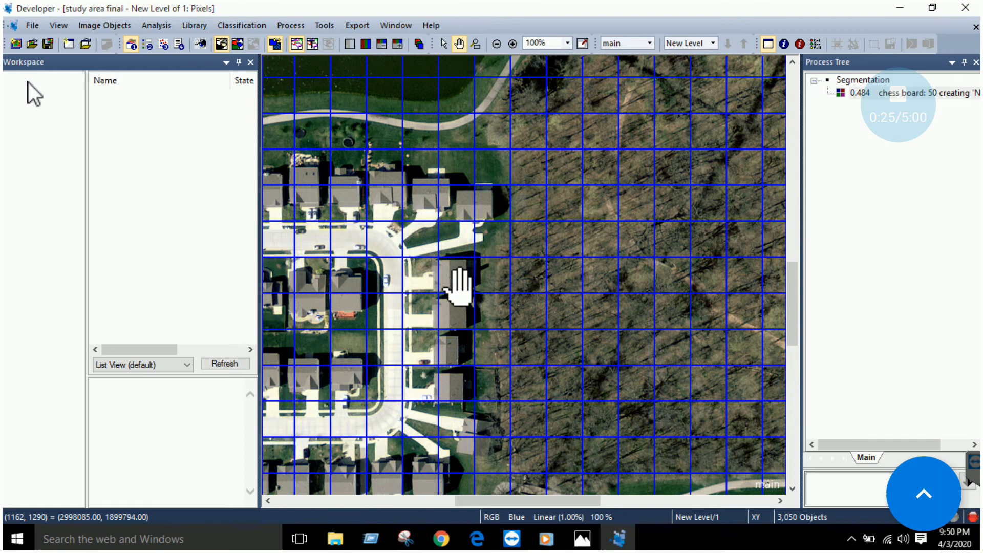
pyautogui.moveTo(460, 287); pyautogui.dragTo(489, 287)
pyautogui.scroll(2, 406, 288)
pyautogui.moveTo(380, 293); pyautogui.dragTo(496, 299)
pyautogui.moveTo(556, 250); pyautogui.dragTo(557, 251)
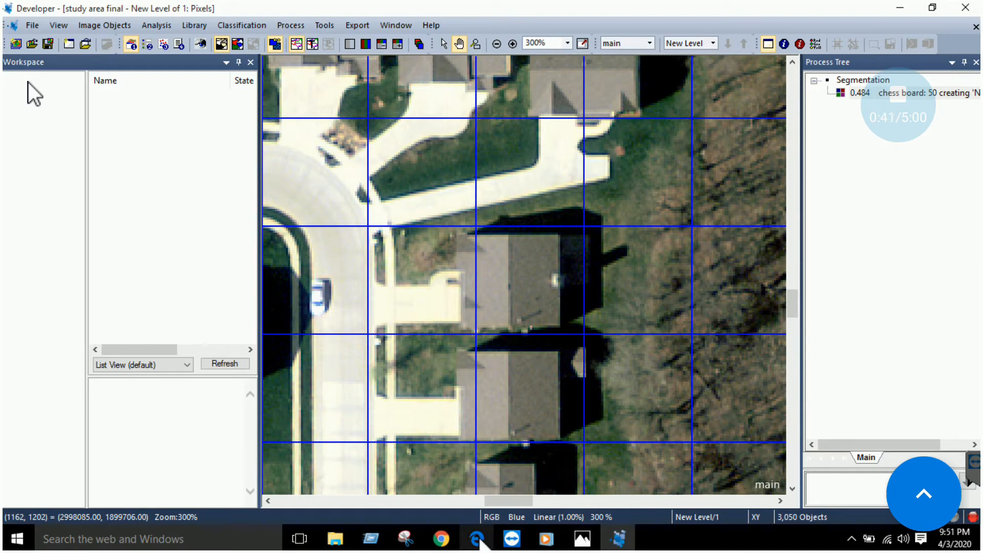
# Step: Switch back to Segmentation.pdf in Edge and highlight "picture on similarity base so various objects are mixed"
pyautogui.moveTo(476, 538)
pyautogui.click(476, 478)
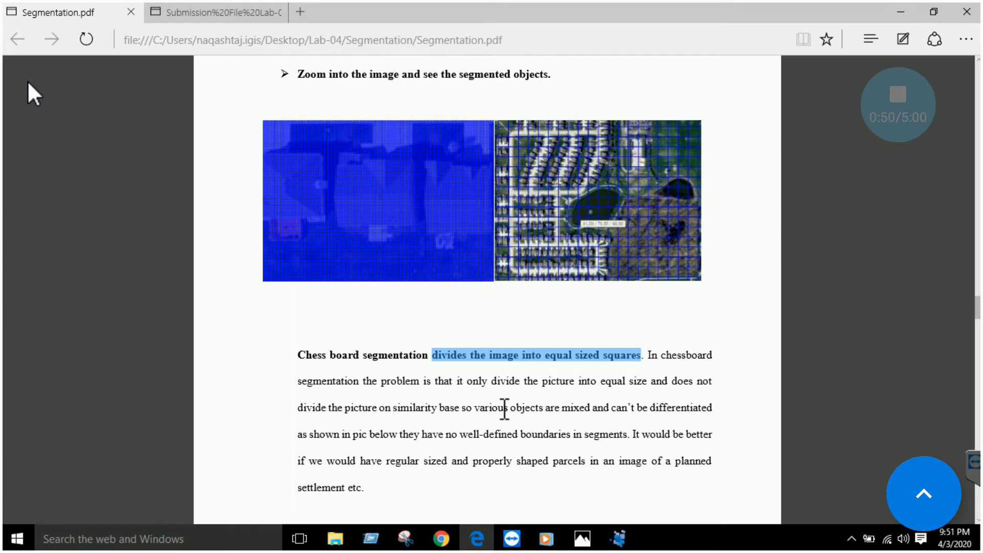
pyautogui.moveTo(345, 409); pyautogui.dragTo(587, 410)
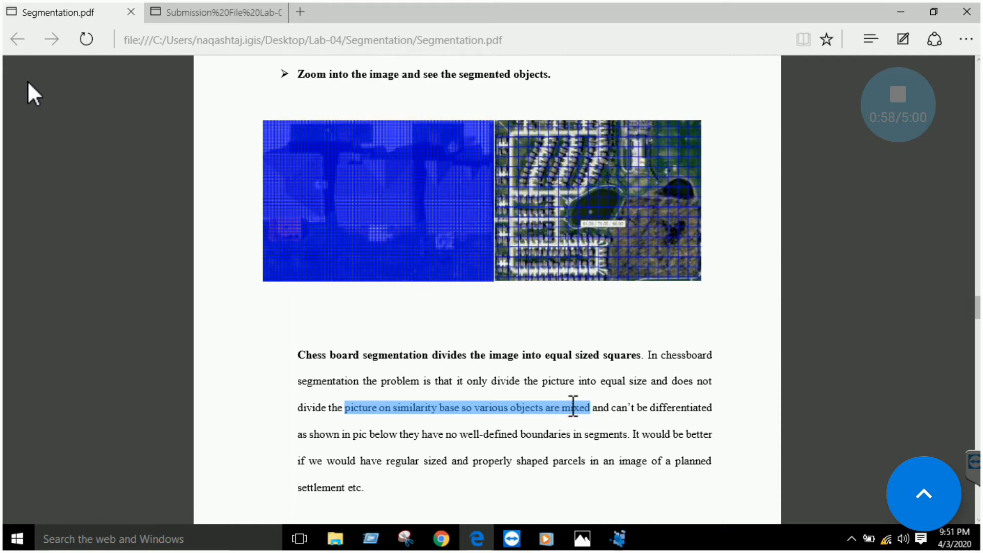
pyautogui.scroll(-1, 572, 405)
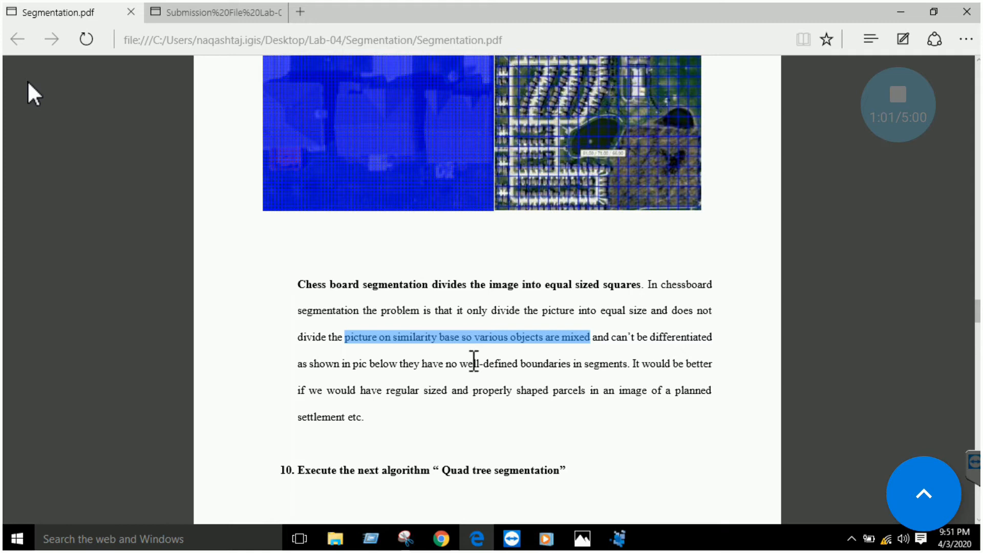
# Step: Read the Conclusion of the Lab-04 submission PDF, highlighting "objects are mixed and can't be differentiated" in the chess board paragraph
pyautogui.click(215, 13)
pyautogui.scroll(-5, 489, 303)
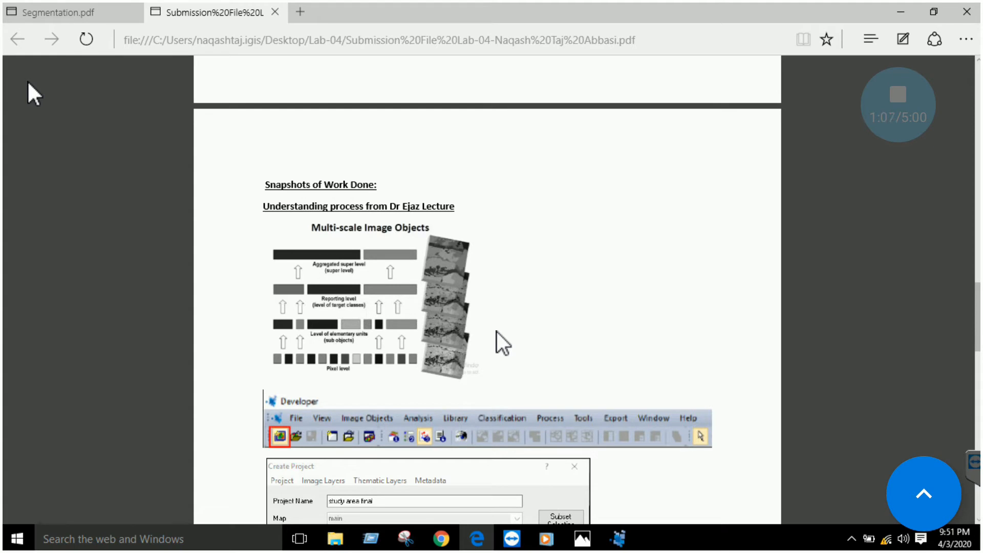
pyautogui.scroll(-5, 496, 330)
pyautogui.scroll(-5, 446, 314)
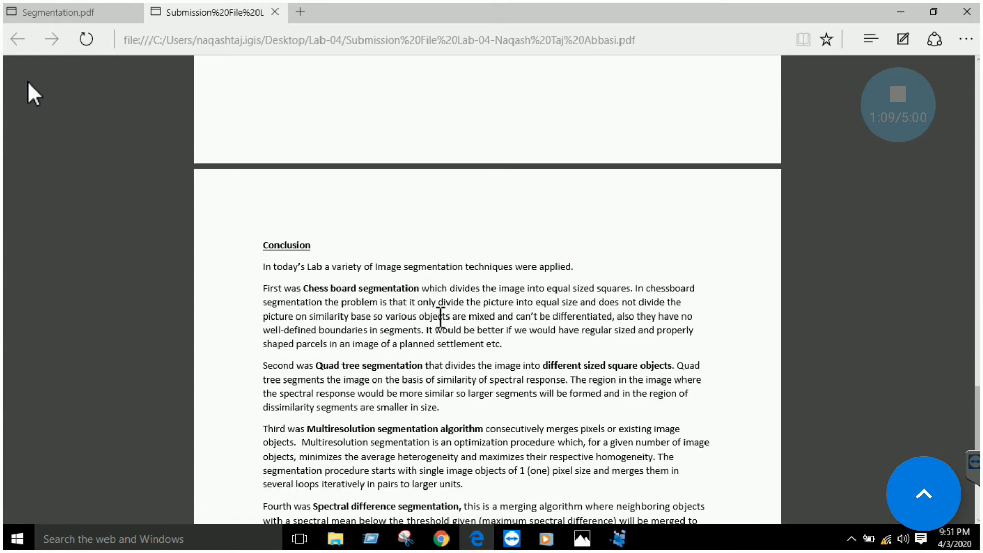
pyautogui.moveTo(425, 316); pyautogui.dragTo(602, 316)
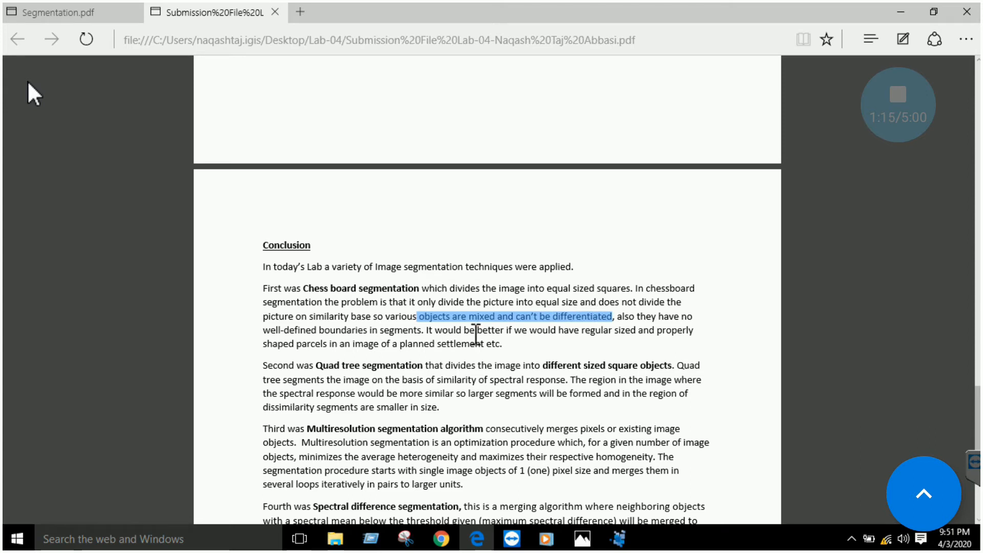
pyautogui.scroll(-3, 475, 336)
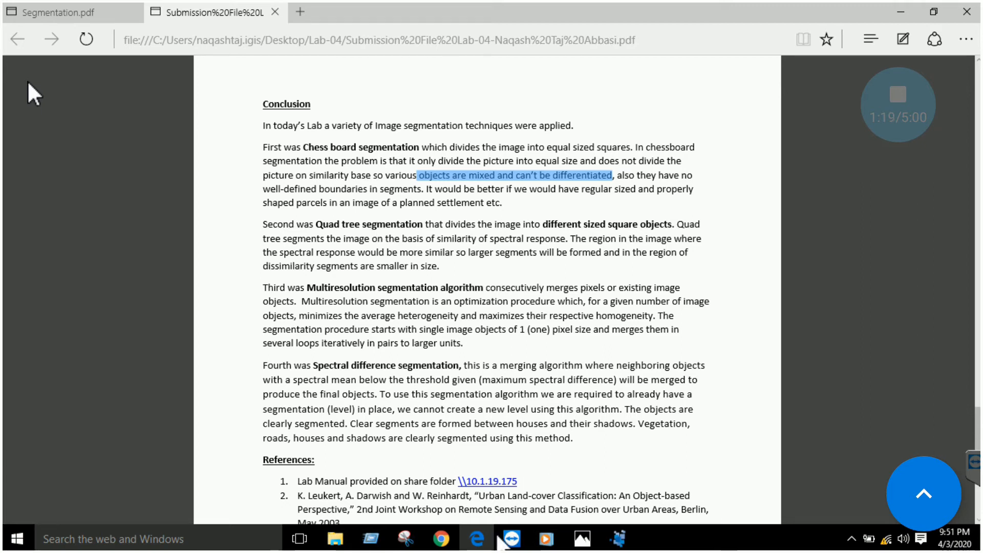
# Step: Return to Segmentation.pdf and read the Quad Tree Segmentation section with its example image
pyautogui.click(105, 13)
pyautogui.click(464, 388)
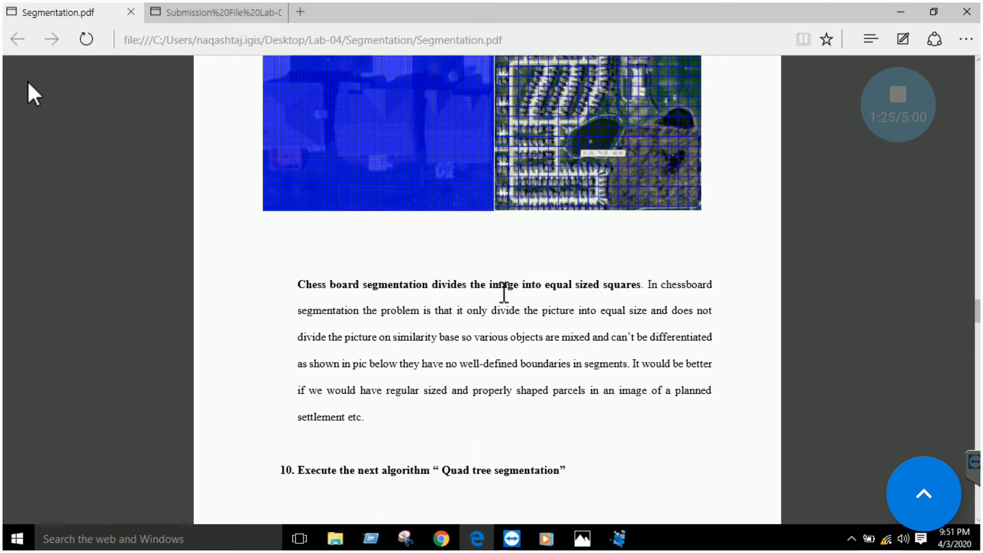
pyautogui.scroll(-8, 513, 322)
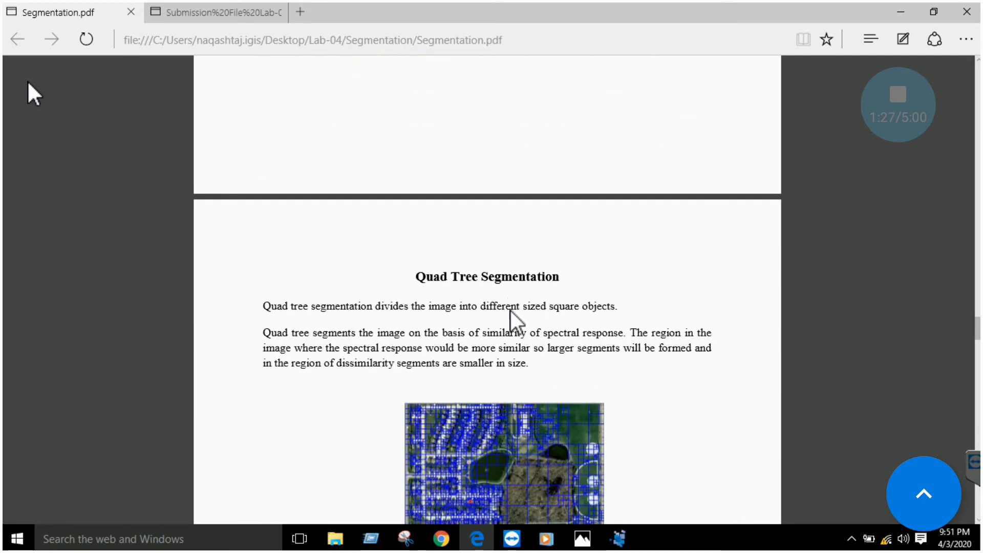
pyautogui.scroll(-2, 507, 276)
pyautogui.scroll(-1, 501, 230)
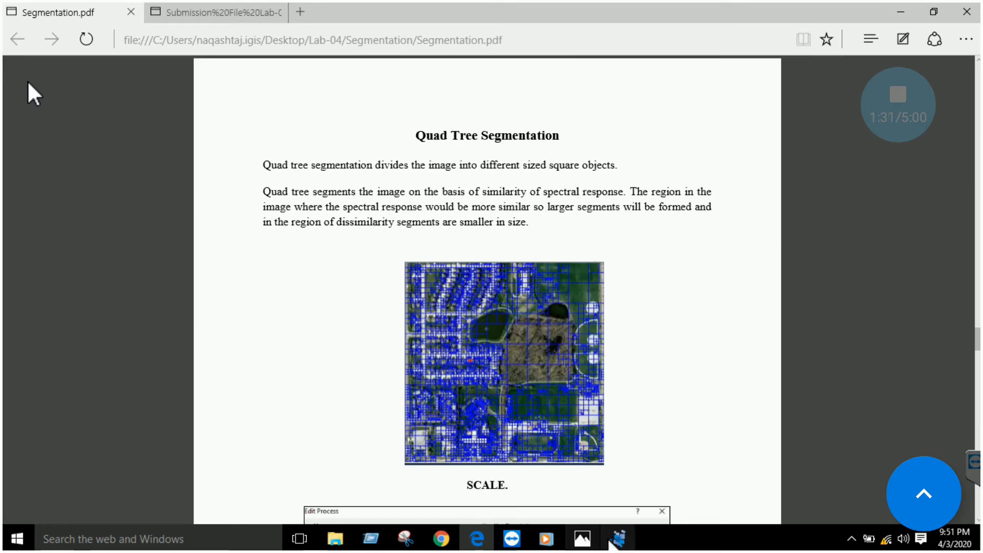
# Step: Switch to eCognition Developer, append a new process after Segmentation, name it "QuadTree Segmentation" and choose the quadtree based segmentation algorithm
pyautogui.click(615, 538)
pyautogui.rightClick(853, 92)
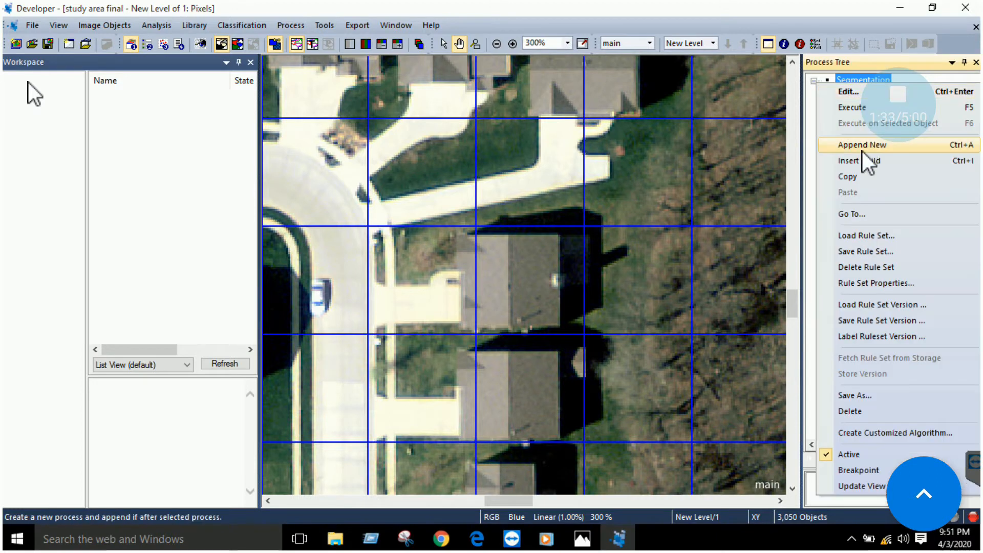
pyautogui.click(862, 145)
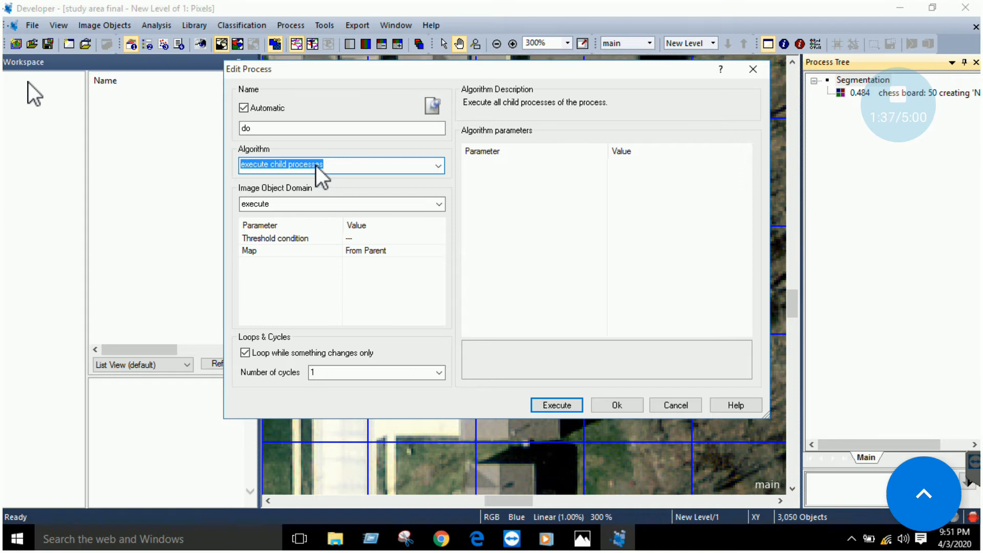
pyautogui.write('q')
pyautogui.click(280, 129)
pyautogui.doubleClick(277, 128)
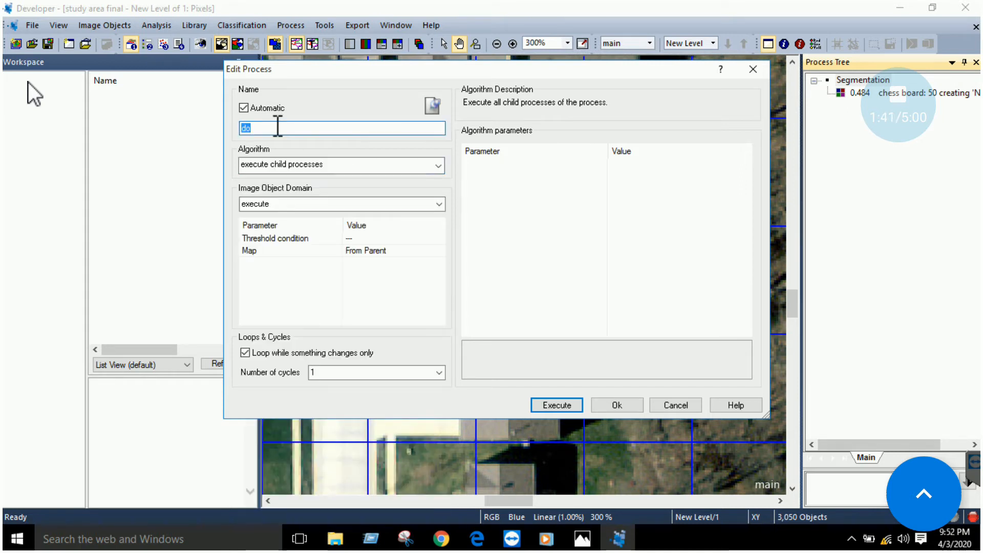
pyautogui.write('Qua')
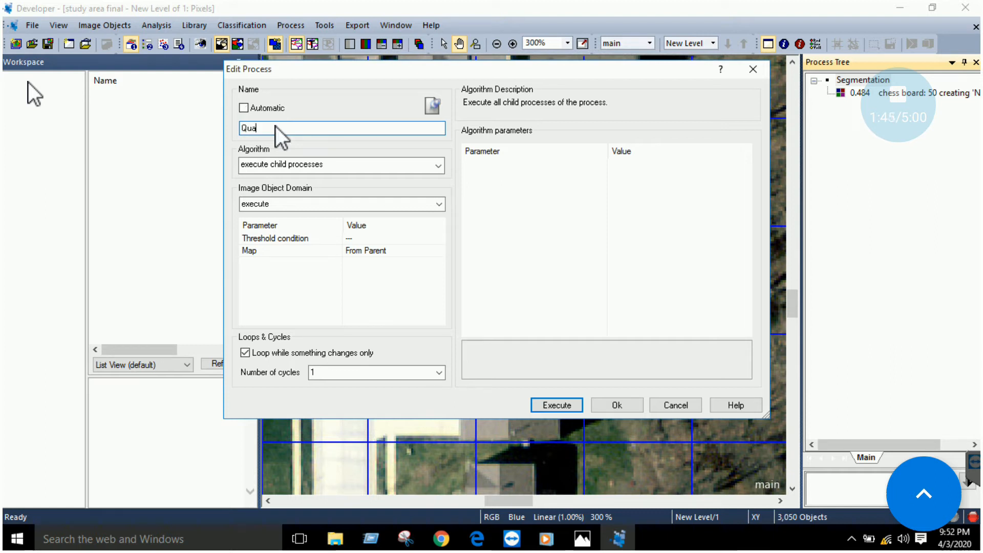
pyautogui.write('d')
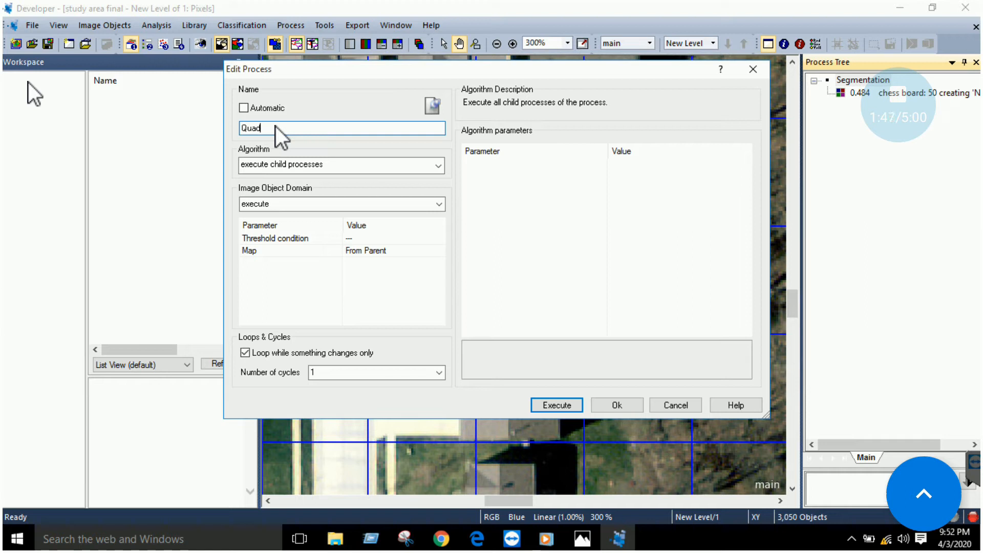
pyautogui.write('TreeSegmentation')
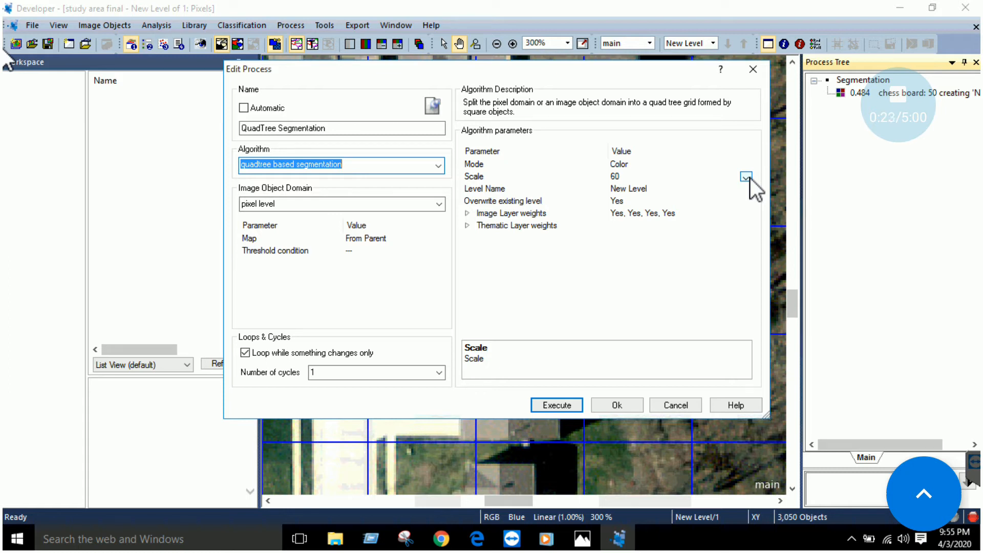
# Step: Set the quadtree process's scale to 10 and keep pixel level as its image object domain
pyautogui.click(629, 177)
pyautogui.doubleClick(630, 178)
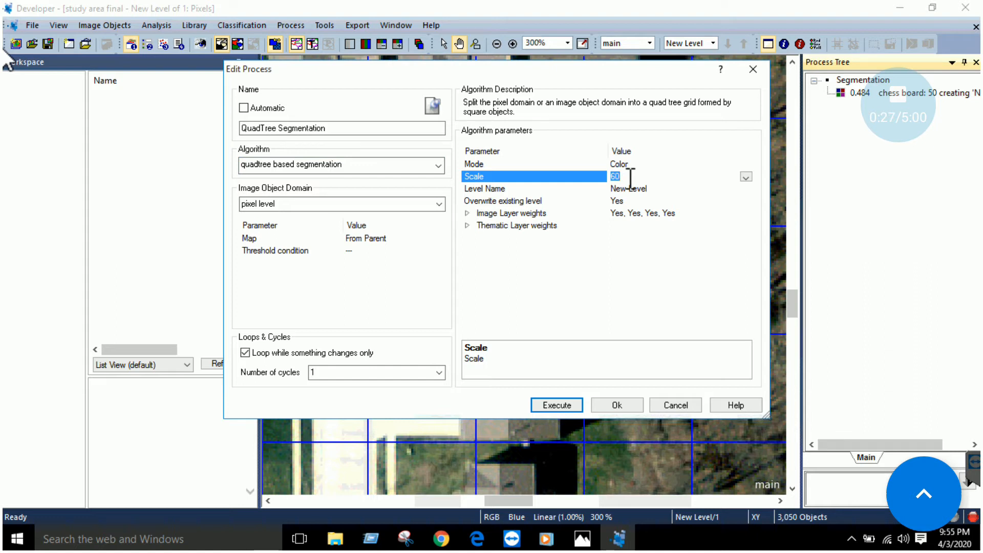
pyautogui.write('1')
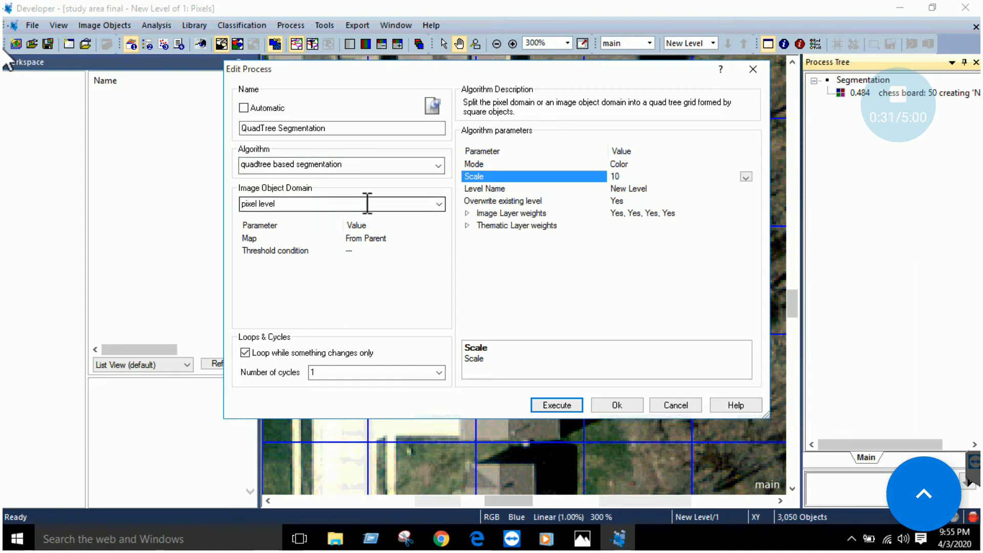
pyautogui.click(438, 204)
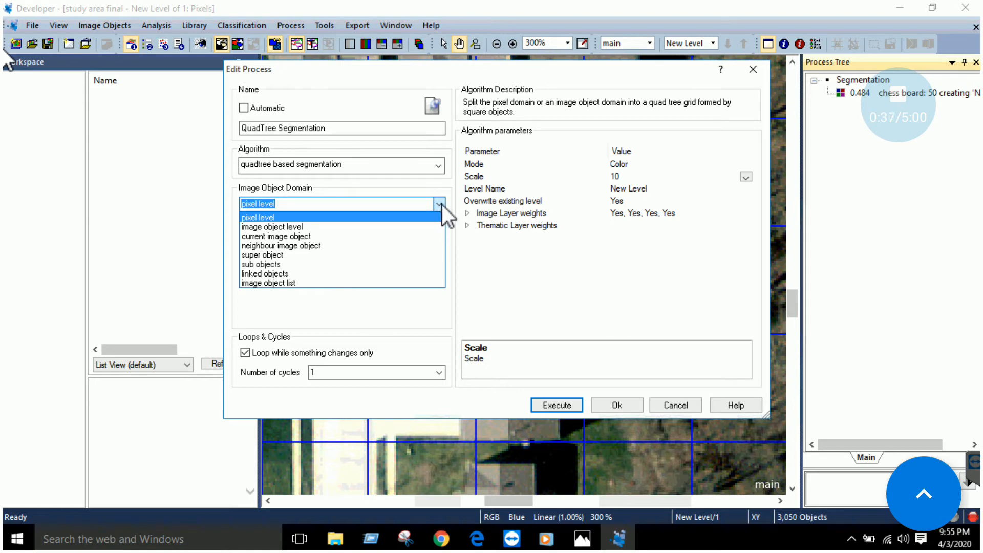
pyautogui.click(439, 204)
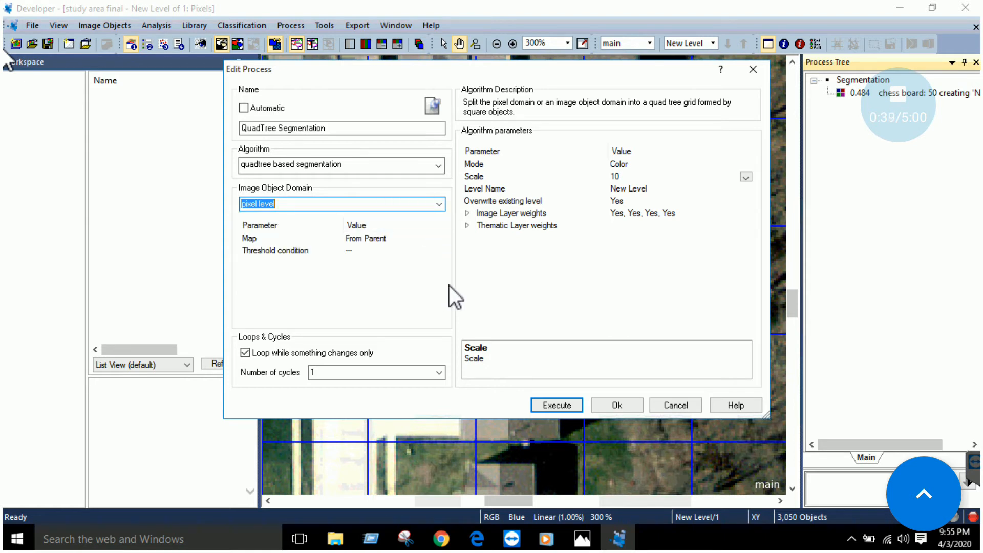
# Step: Switch the process to automatic naming, declining the custom name, and execute the scale 10 quadtree segmentation
pyautogui.click(569, 404)
pyautogui.click(569, 403)
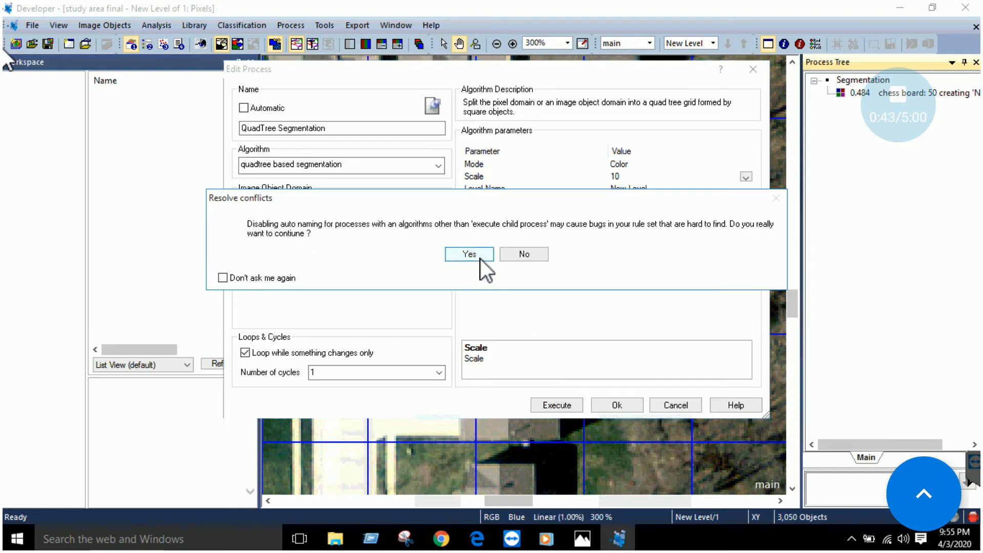
pyautogui.click(512, 253)
pyautogui.click(244, 108)
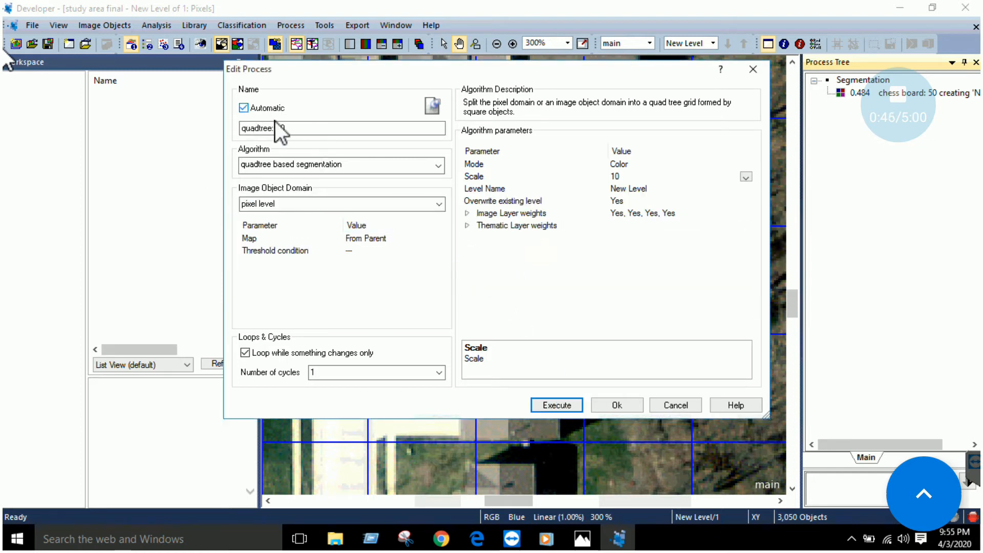
pyautogui.click(555, 405)
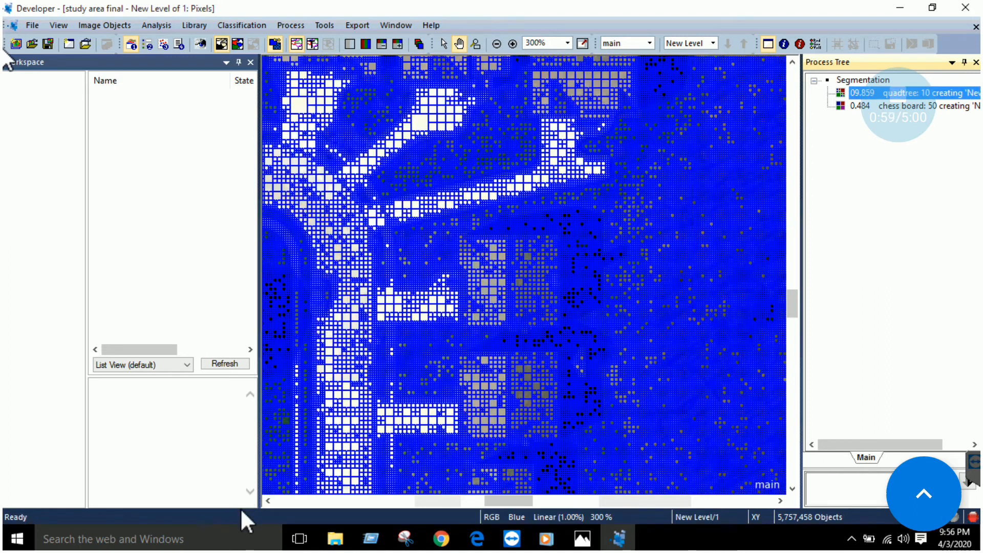
# Step: Examine the scale 10 quadtree objects over the roads, roofs and lawns, both close up and across the wider study area
pyautogui.moveTo(434, 259); pyautogui.dragTo(547, 269)
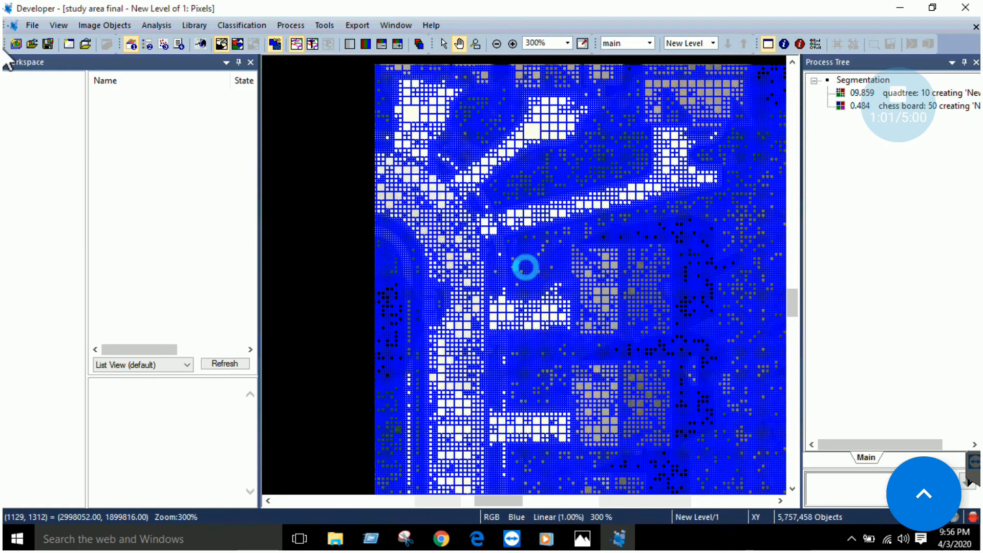
pyautogui.moveTo(463, 281); pyautogui.dragTo(595, 284)
pyautogui.moveTo(486, 277); pyautogui.dragTo(581, 287)
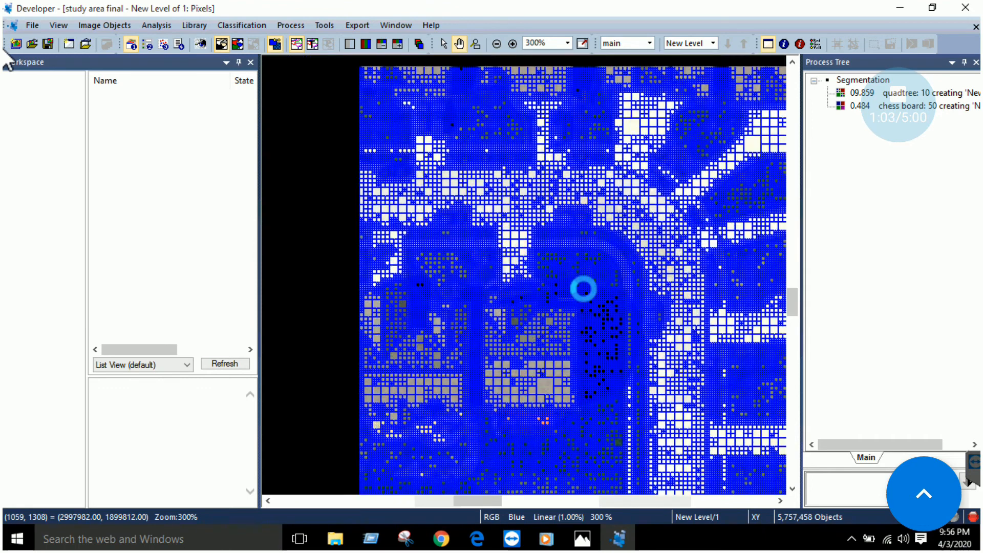
pyautogui.scroll(2, 482, 286)
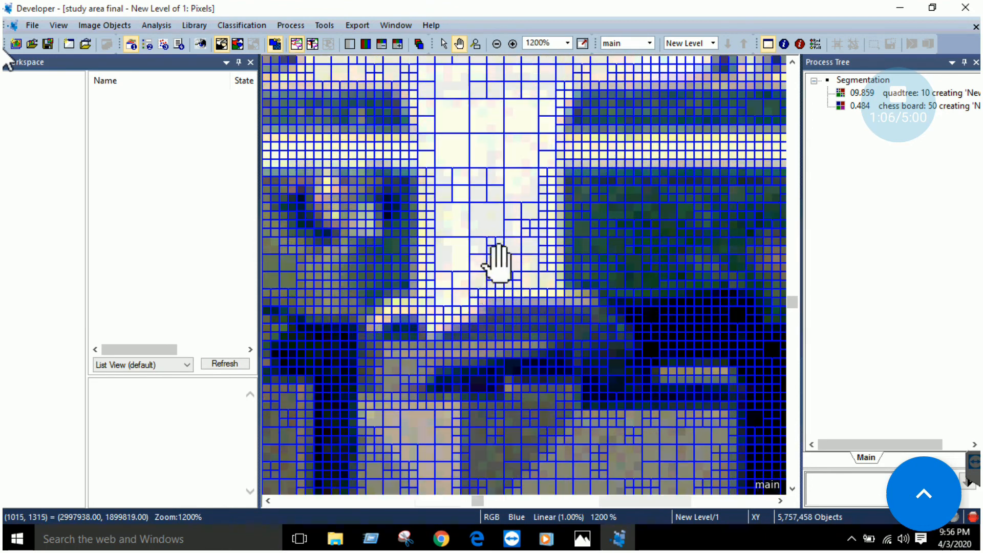
pyautogui.moveTo(430, 339); pyautogui.dragTo(450, 209)
pyautogui.scroll(-4, 527, 313)
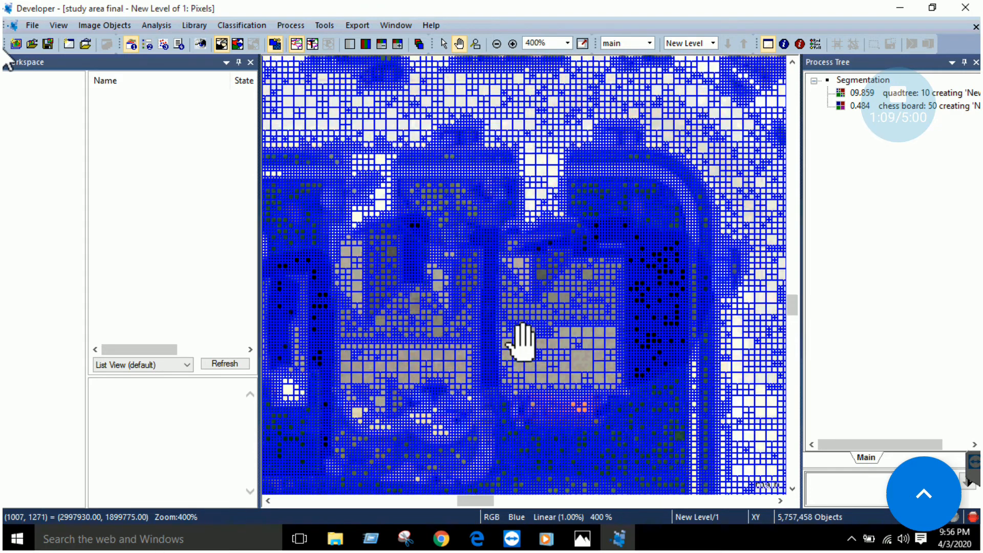
pyautogui.moveTo(377, 374); pyautogui.dragTo(573, 258)
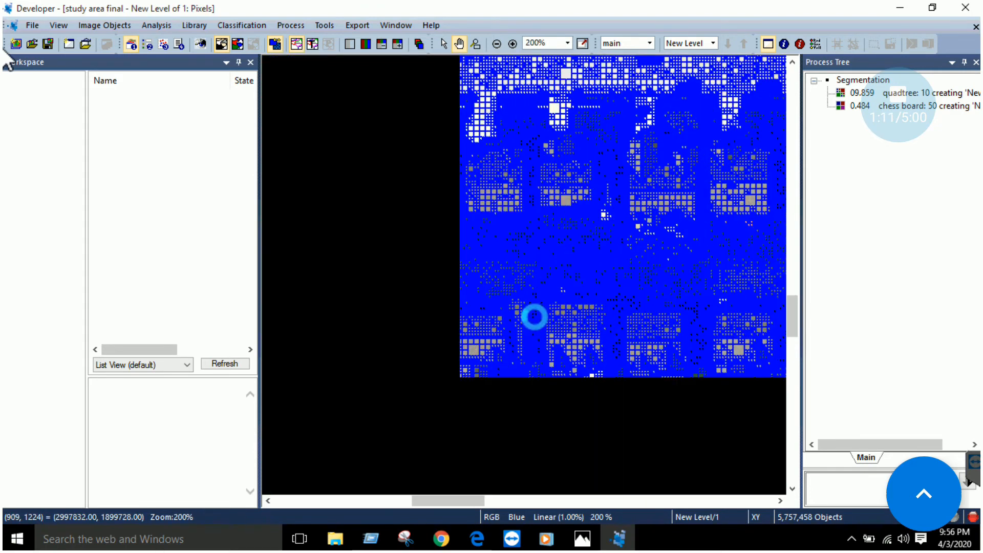
pyautogui.scroll(-1, 457, 339)
pyautogui.scroll(-2, 488, 344)
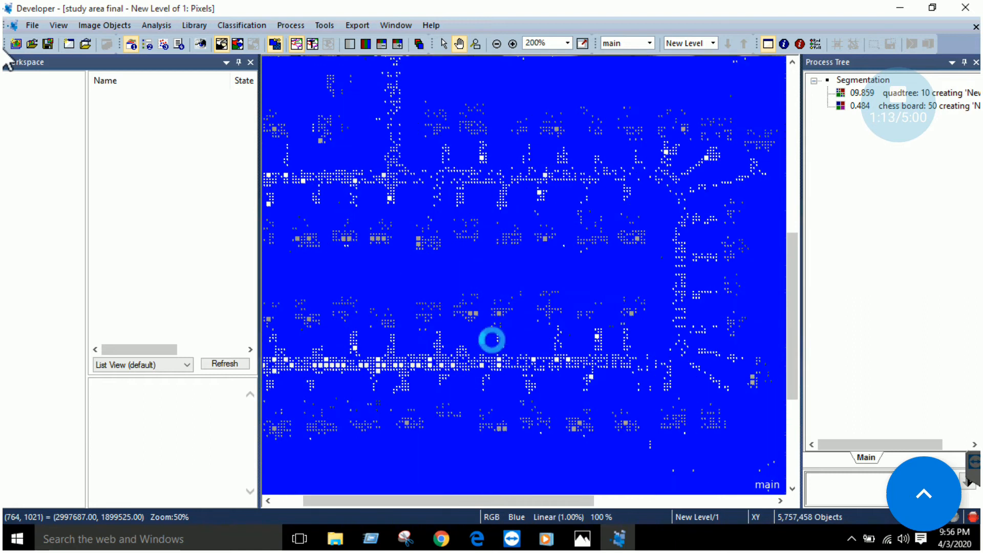
pyautogui.moveTo(488, 294); pyautogui.dragTo(539, 299)
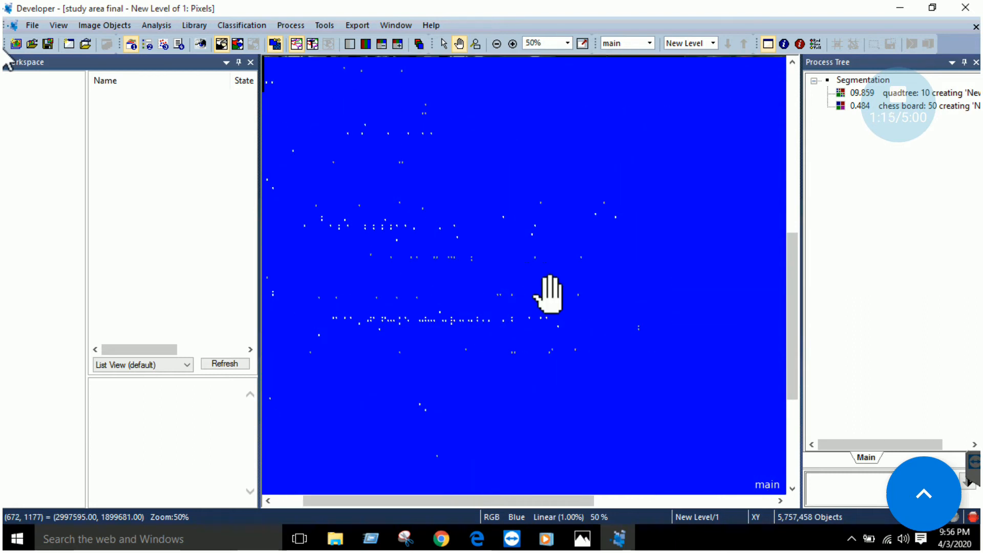
pyautogui.scroll(1, 465, 309)
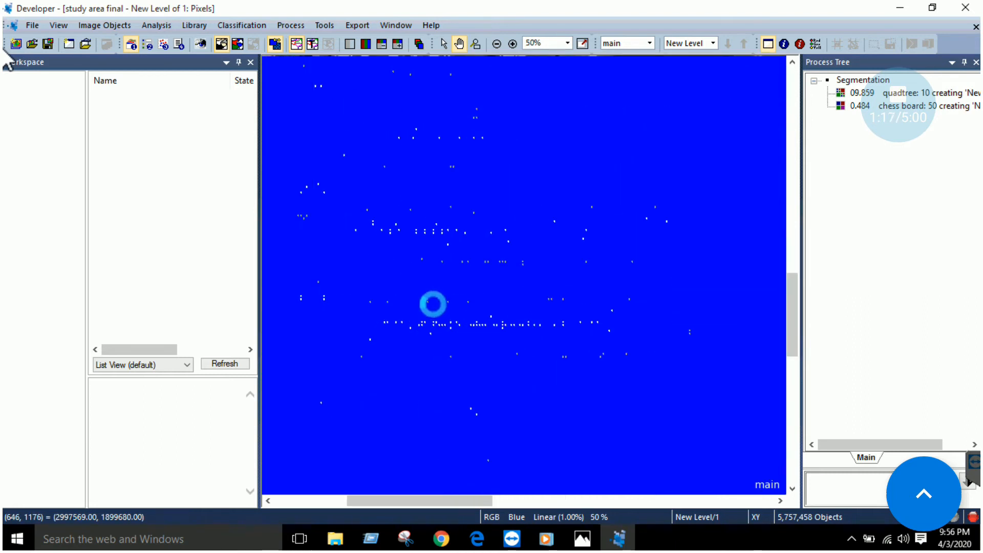
pyautogui.scroll(3, 433, 309)
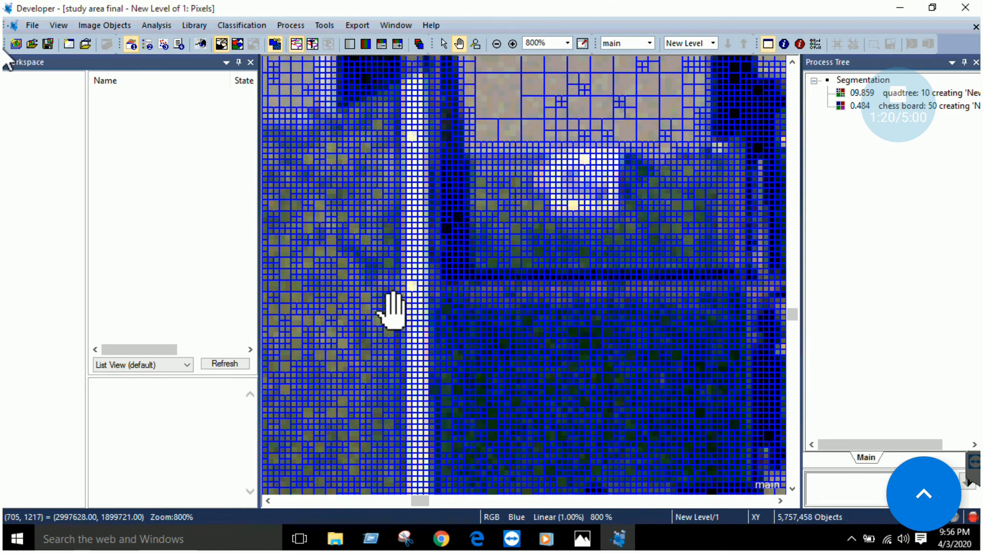
pyautogui.moveTo(395, 307); pyautogui.dragTo(398, 343)
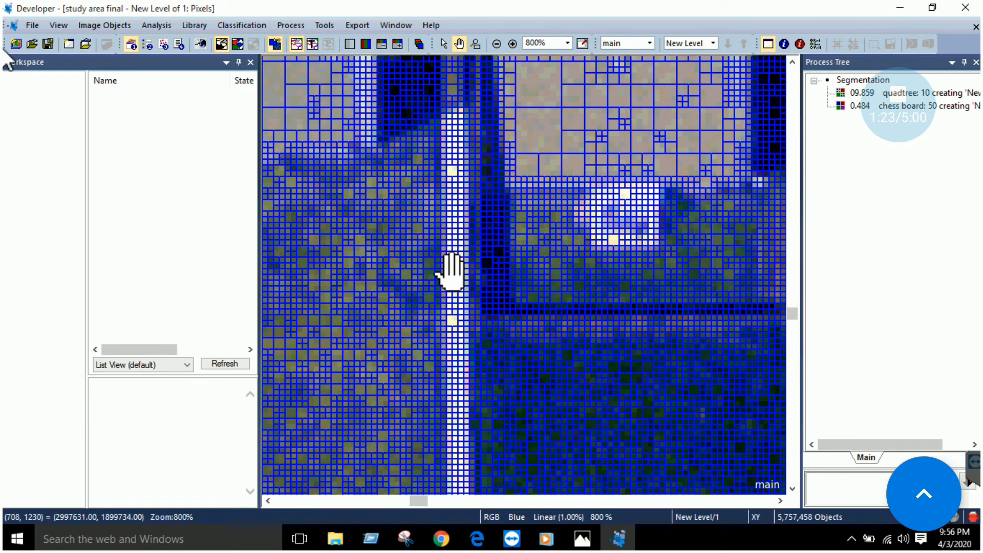
pyautogui.scroll(1, 453, 251)
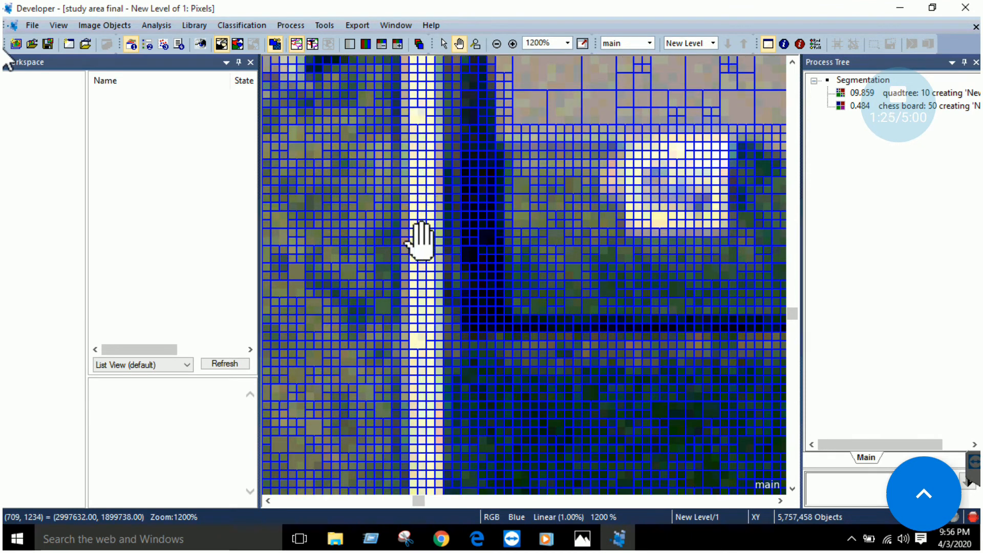
# Step: Edit the quadtree process, set its scale to 60 and execute the segmentation
pyautogui.rightClick(887, 93)
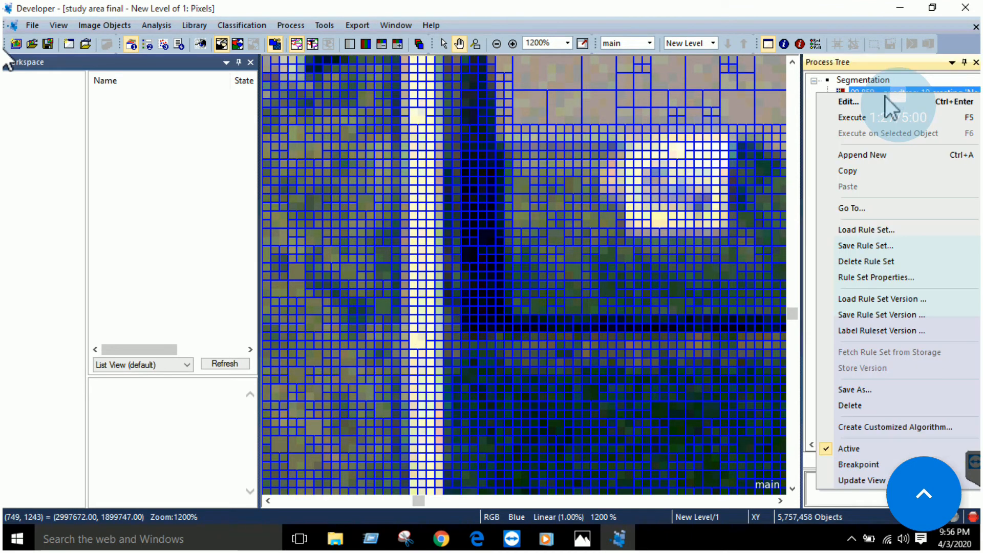
pyautogui.click(879, 100)
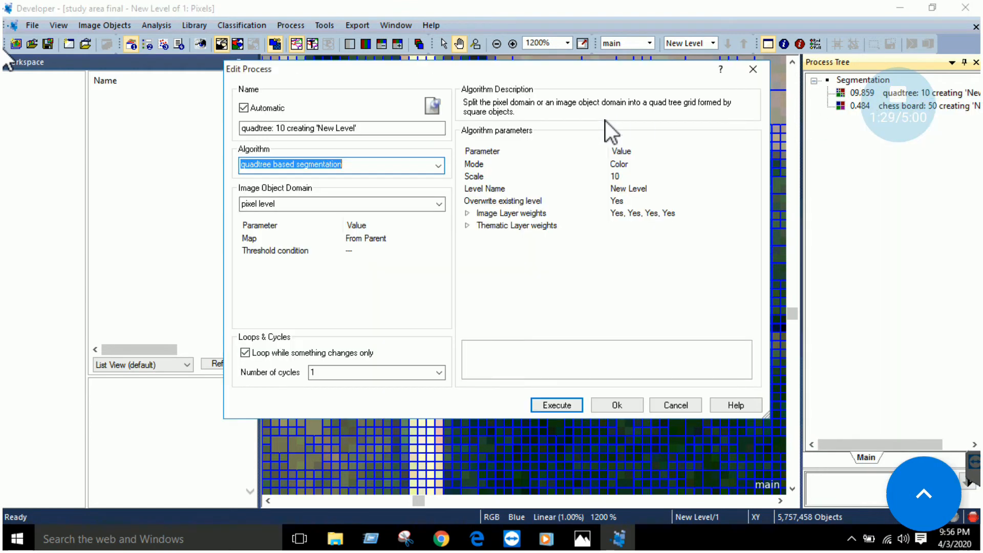
pyautogui.click(627, 176)
pyautogui.write('6')
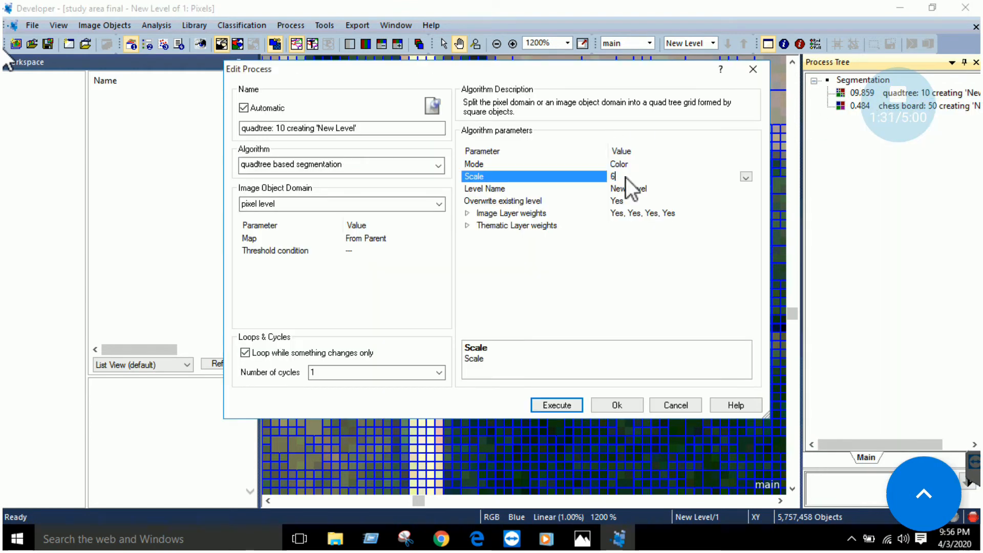
pyautogui.click(567, 403)
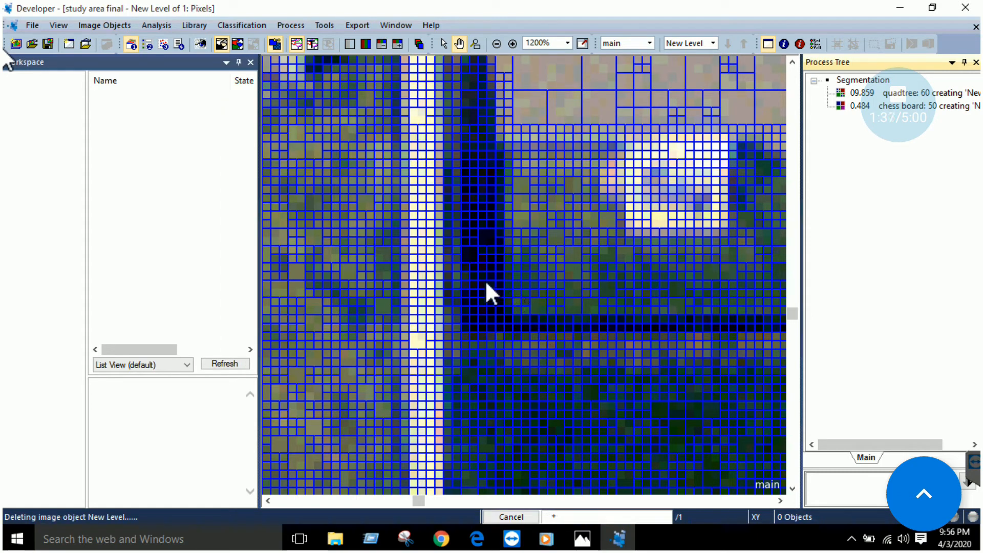
# Step: Examine how the scale 60 quadtree squares follow the footpath, house roofs, lawns and shadows at several magnifications
pyautogui.click(423, 248)
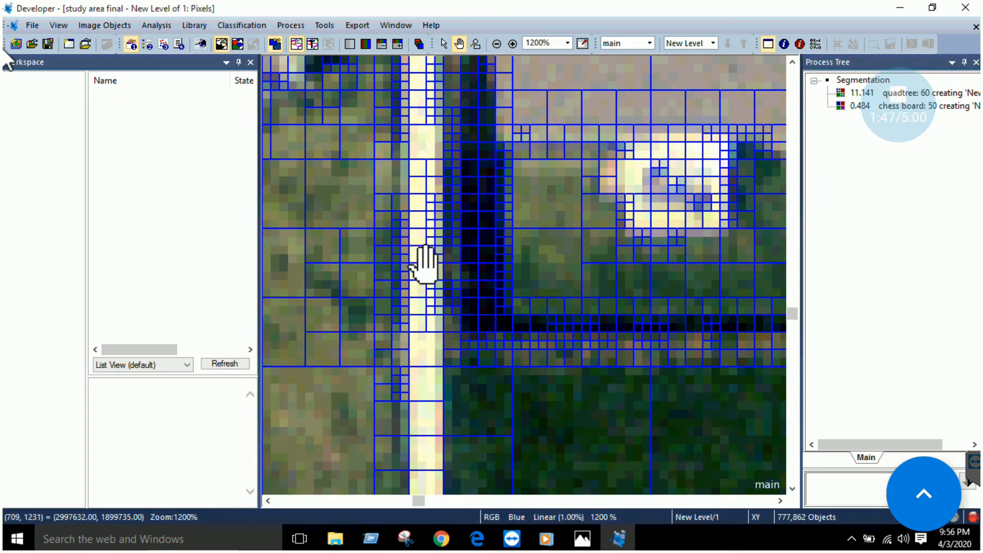
pyautogui.moveTo(423, 263); pyautogui.dragTo(504, 292)
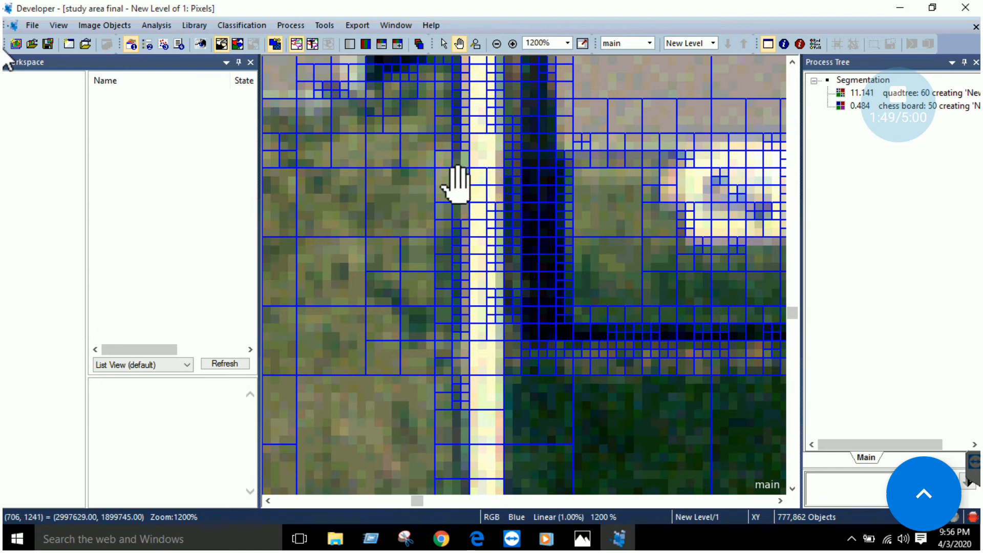
pyautogui.scroll(-2, 478, 230)
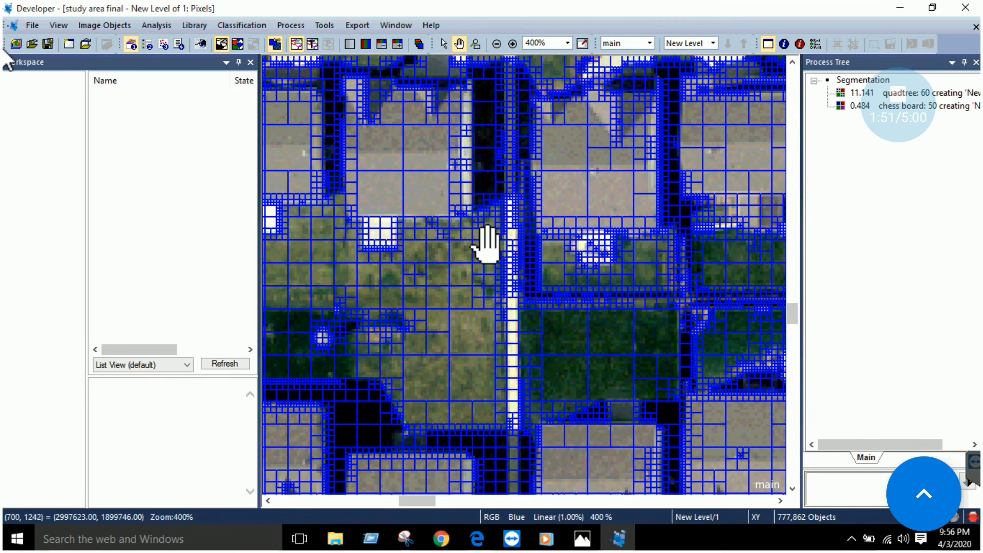
pyautogui.scroll(-1, 495, 266)
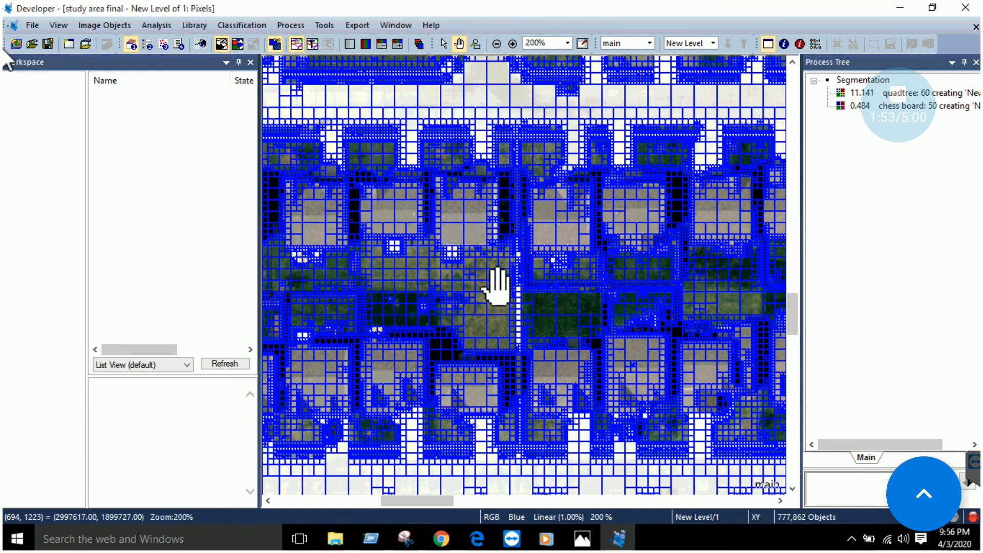
pyautogui.scroll(-1, 453, 189)
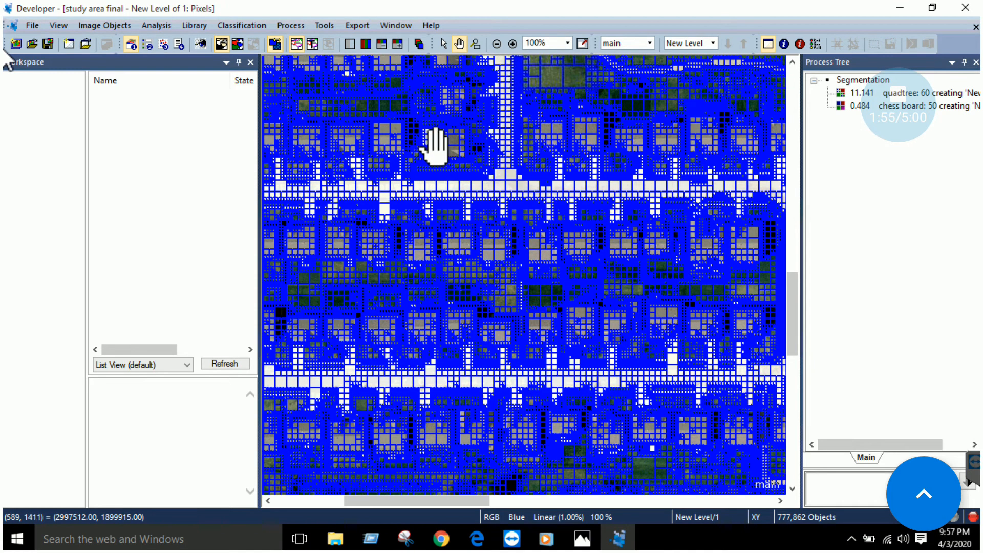
pyautogui.scroll(2, 489, 266)
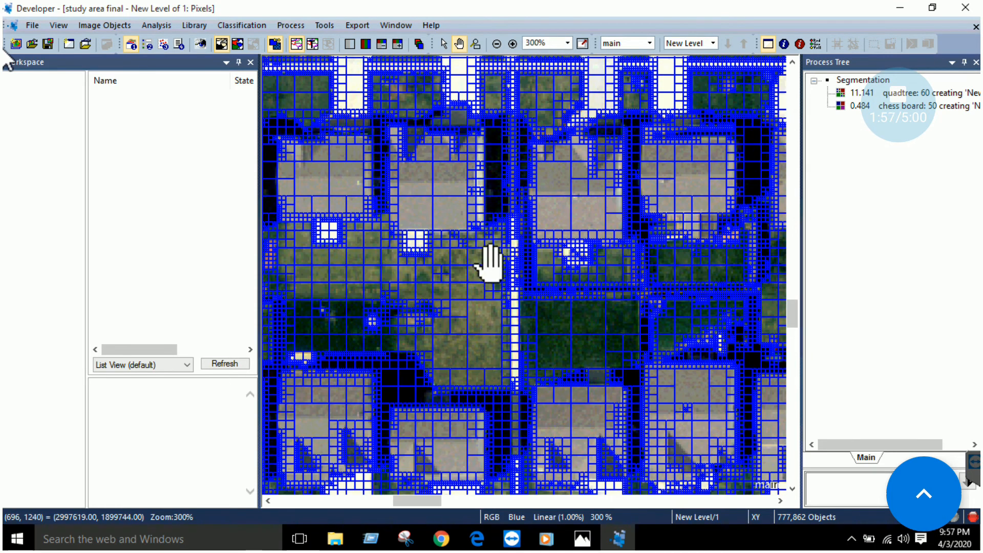
pyautogui.scroll(1, 483, 241)
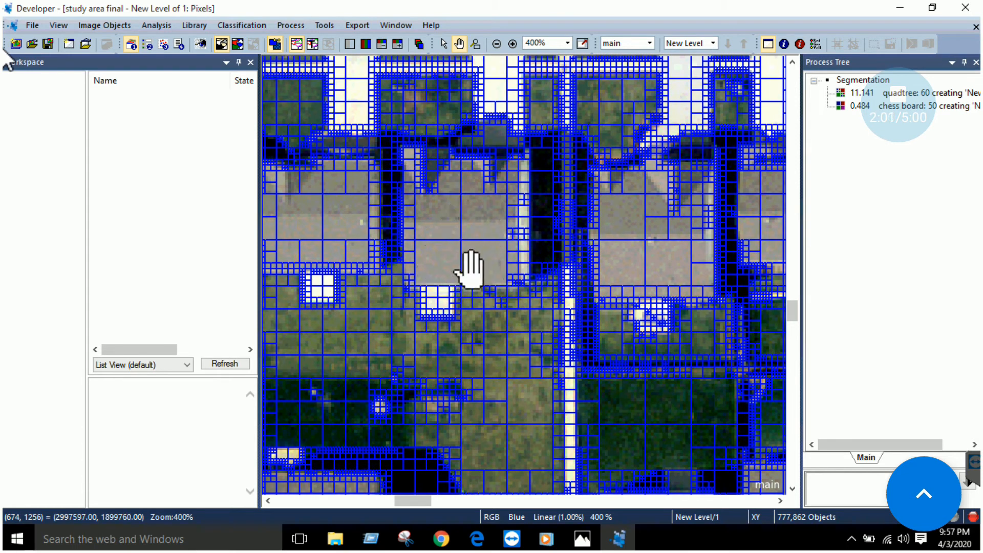
pyautogui.moveTo(488, 231); pyautogui.dragTo(484, 277)
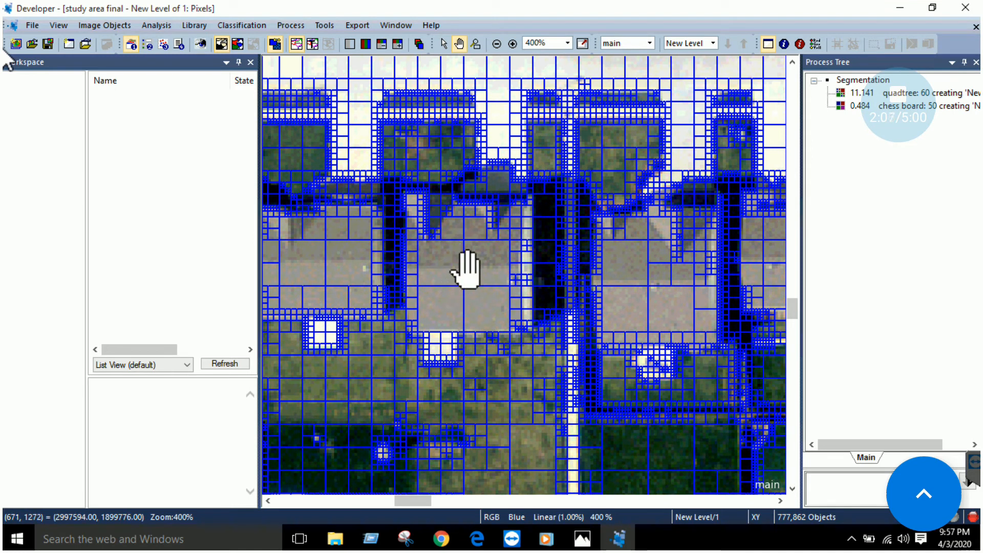
pyautogui.moveTo(492, 263); pyautogui.dragTo(455, 282)
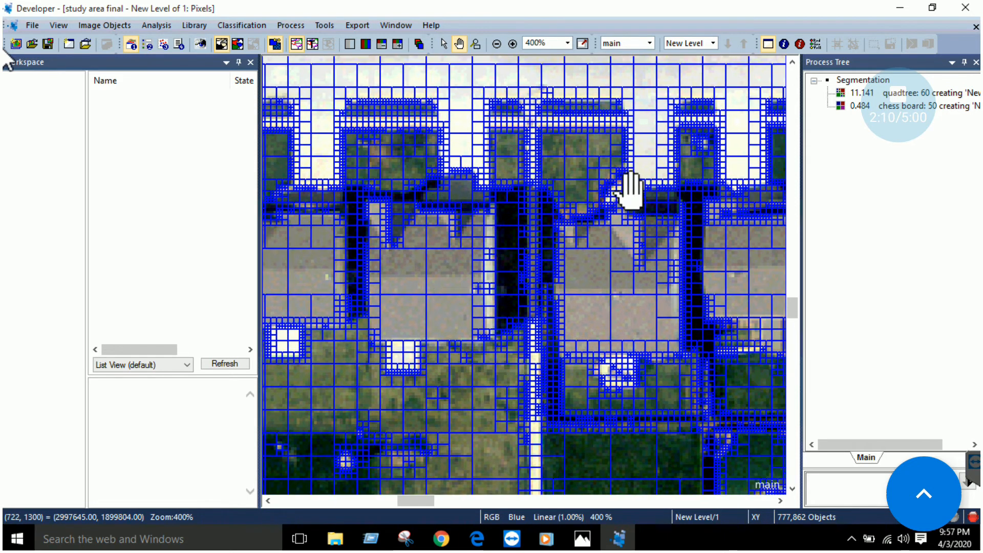
# Step: Edit the quadtree process, set its scale to 120 and execute the segmentation
pyautogui.rightClick(898, 97)
pyautogui.click(892, 101)
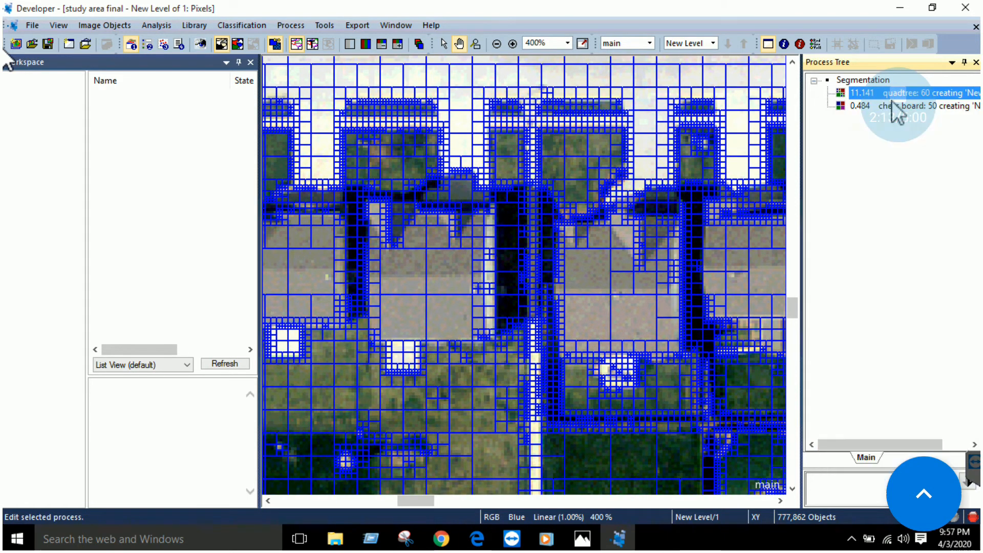
pyautogui.click(644, 177)
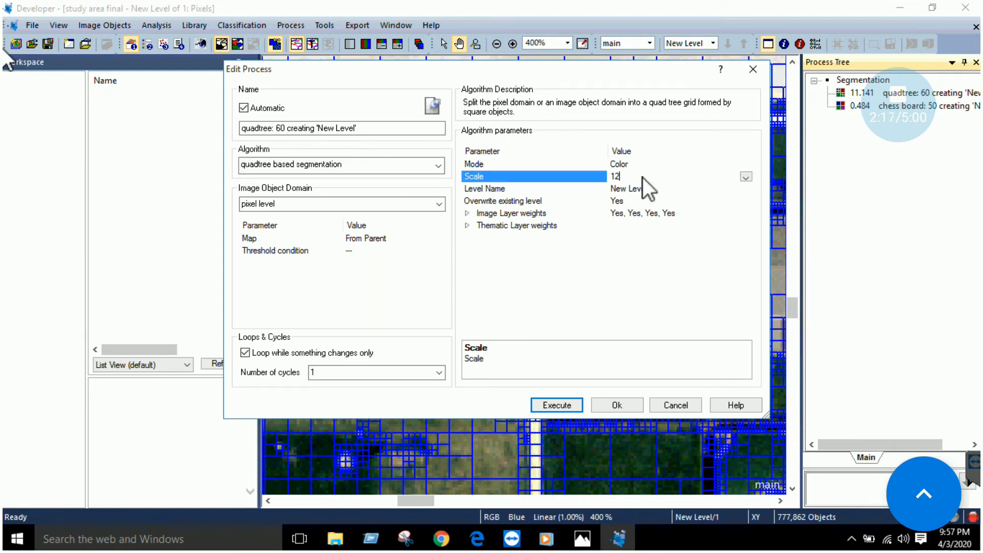
pyautogui.click(557, 403)
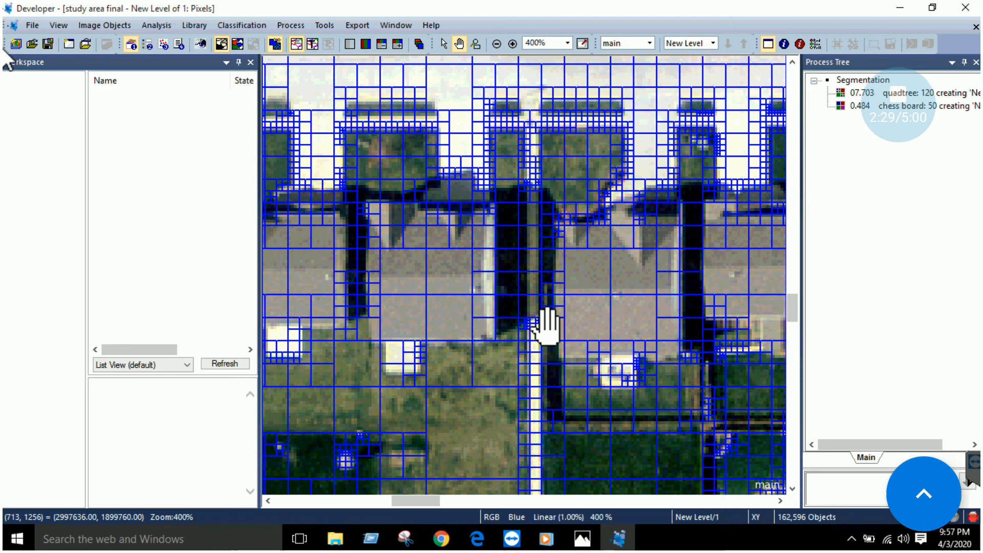
# Step: Examine how the scale 120 quadtree squares cover the roads, roofs, lawns and shadows, close up and across the wider area
pyautogui.scroll(-1, 544, 324)
pyautogui.scroll(-1, 568, 322)
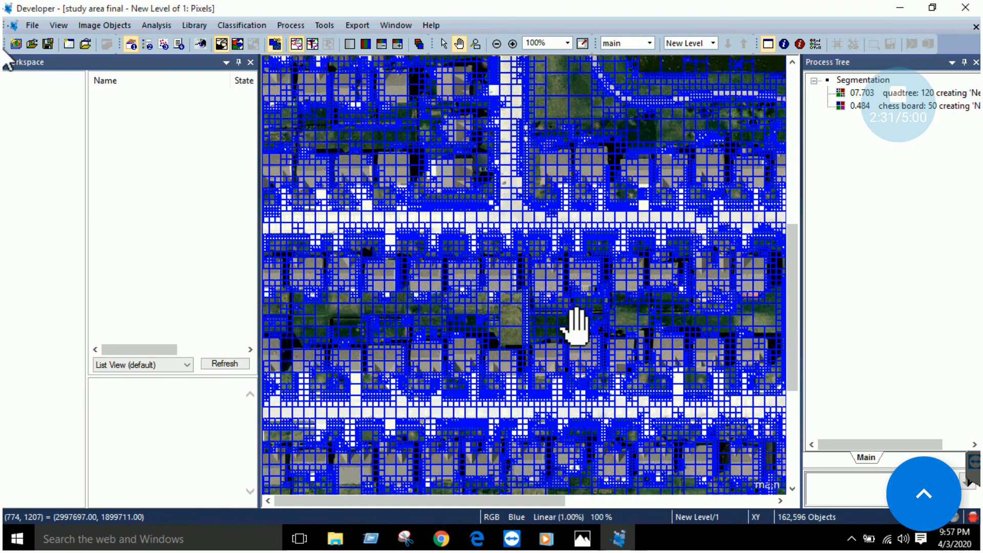
pyautogui.scroll(-1, 568, 330)
pyautogui.scroll(1, 565, 330)
pyautogui.scroll(1, 465, 234)
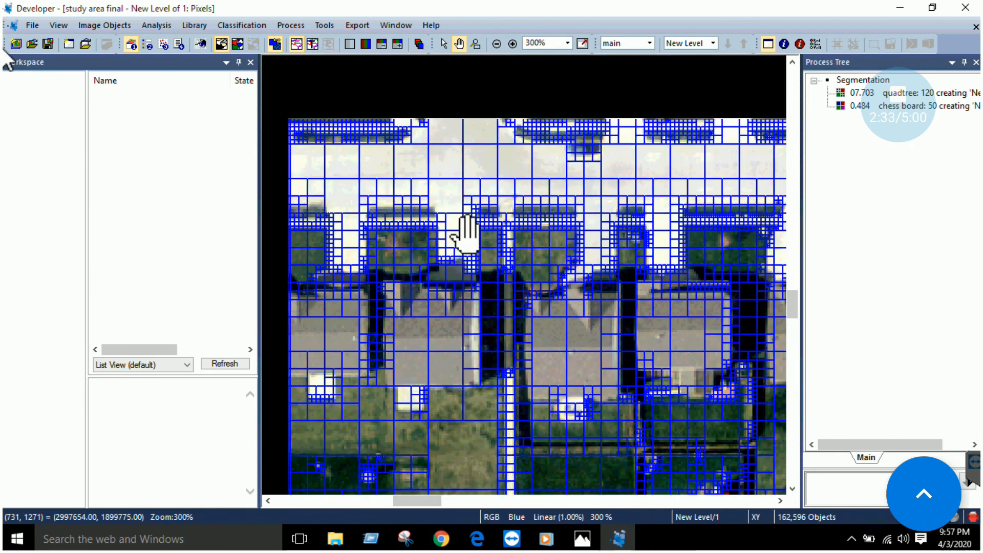
pyautogui.moveTo(454, 340); pyautogui.dragTo(481, 318)
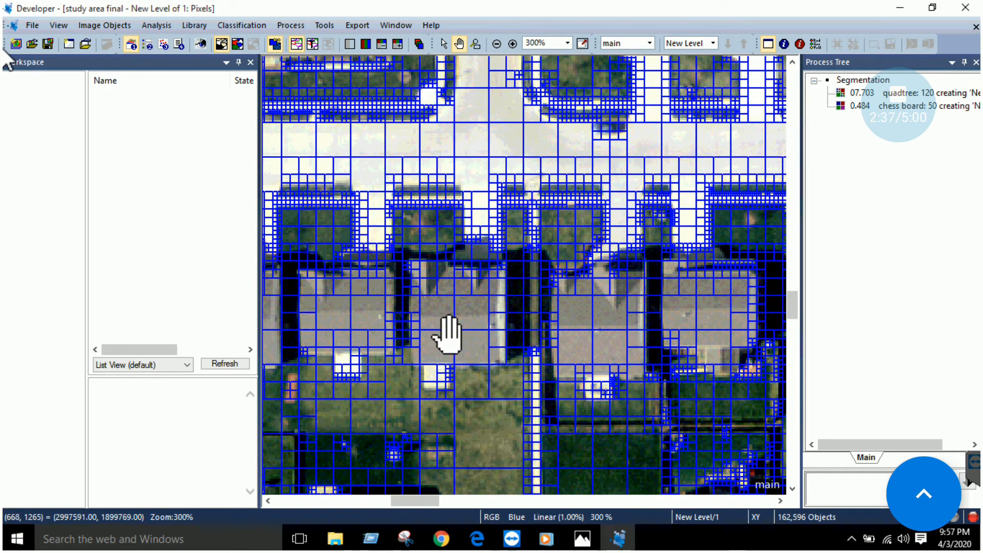
pyautogui.scroll(-1, 445, 328)
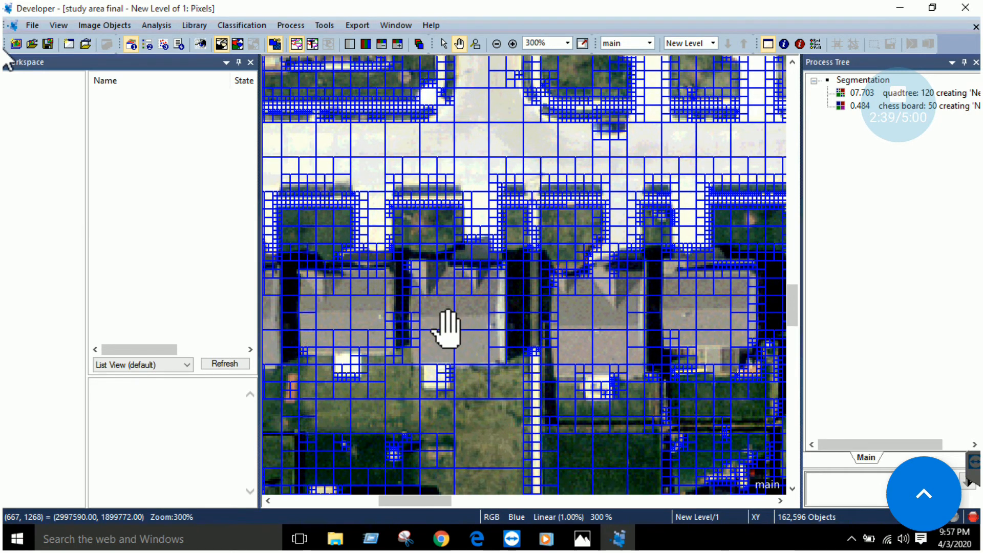
pyautogui.scroll(2, 445, 329)
pyautogui.scroll(2, 445, 328)
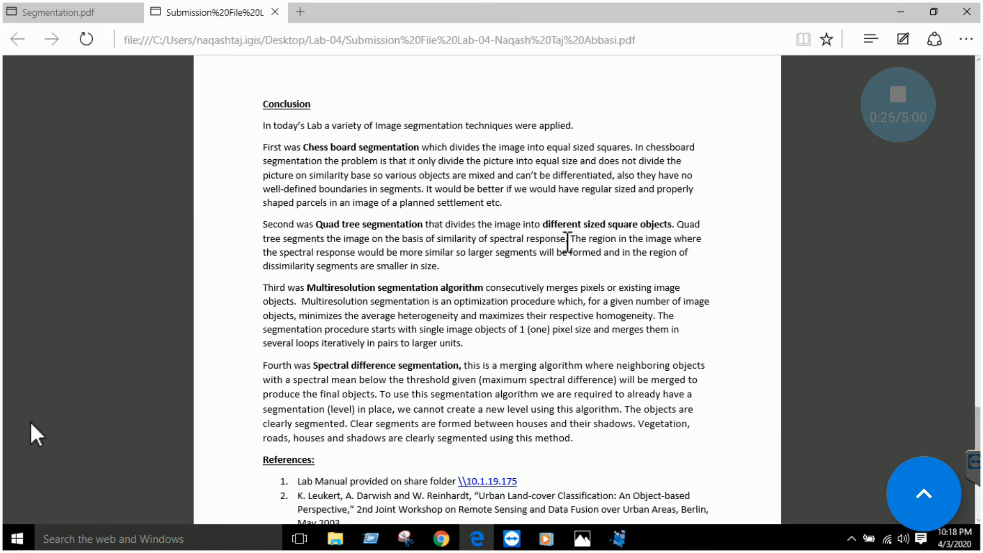
# Step: Highlight "spectral response" in the submission PDF's quadtree conclusion and switch to eCognition Developer to compare it with the quadtree objects
pyautogui.moveTo(490, 239); pyautogui.dragTo(543, 239)
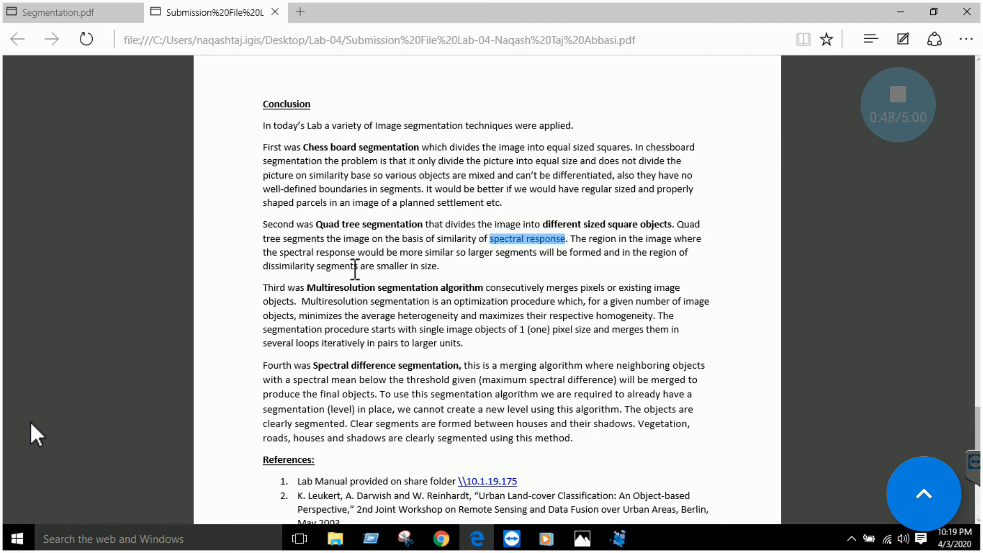
pyautogui.click(619, 537)
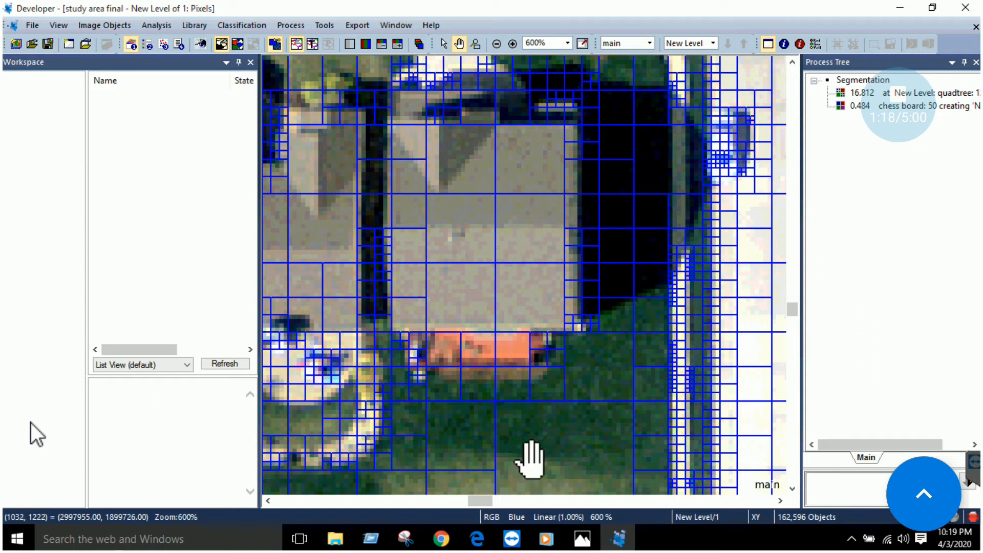
pyautogui.moveTo(488, 546)
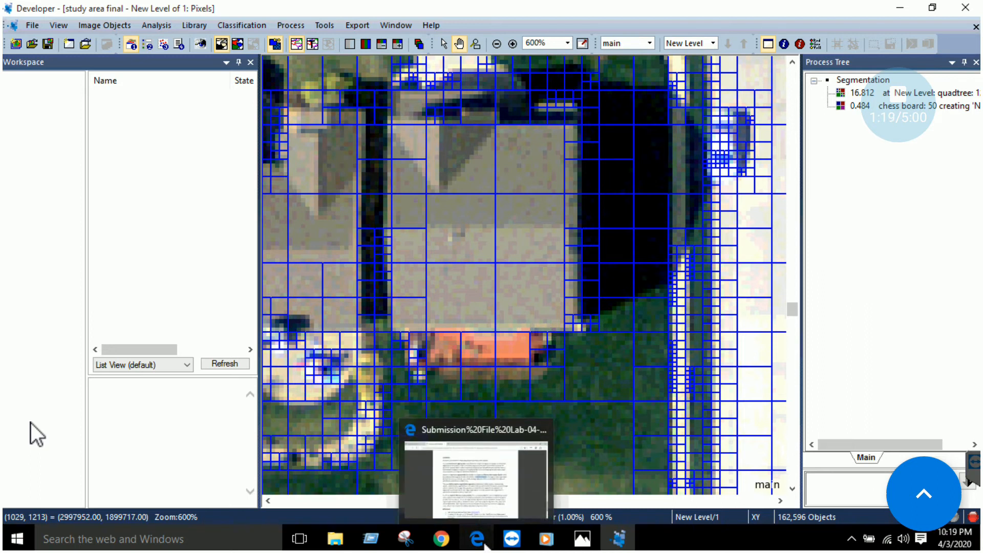
# Step: View the segmentation topics outline image in Photos and return to eCognition Developer to examine the quadtree squares over the house roof
pyautogui.click(587, 541)
pyautogui.click(618, 446)
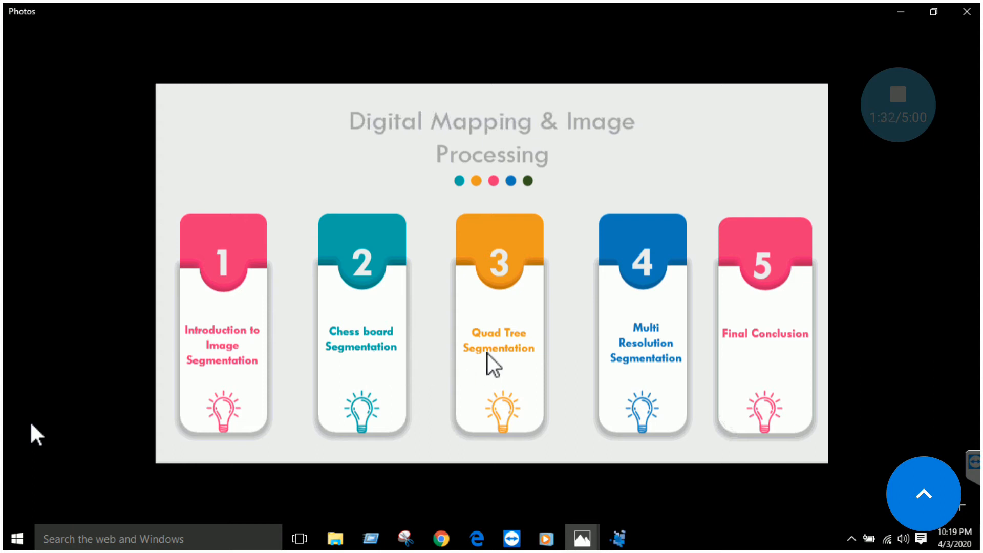
pyautogui.click(618, 546)
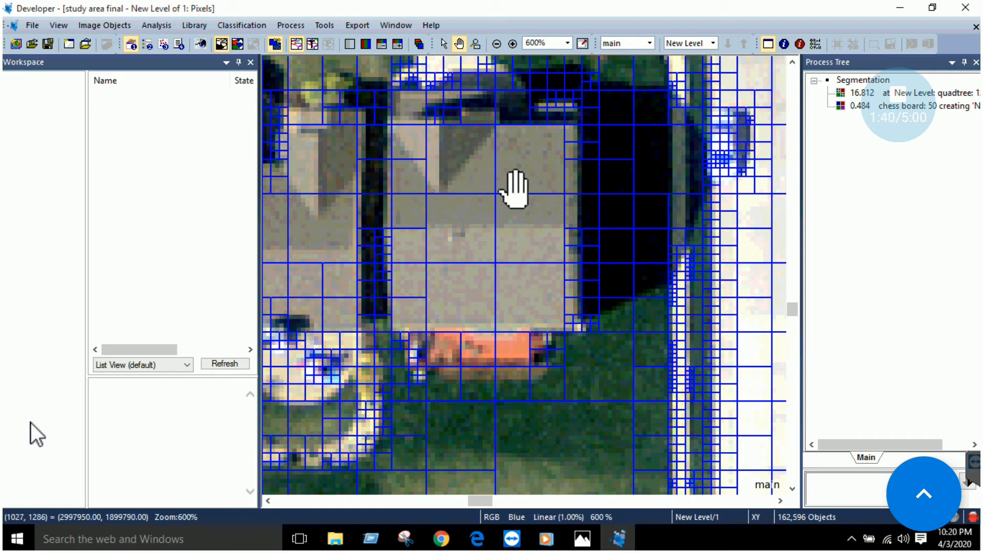
pyautogui.moveTo(460, 170)
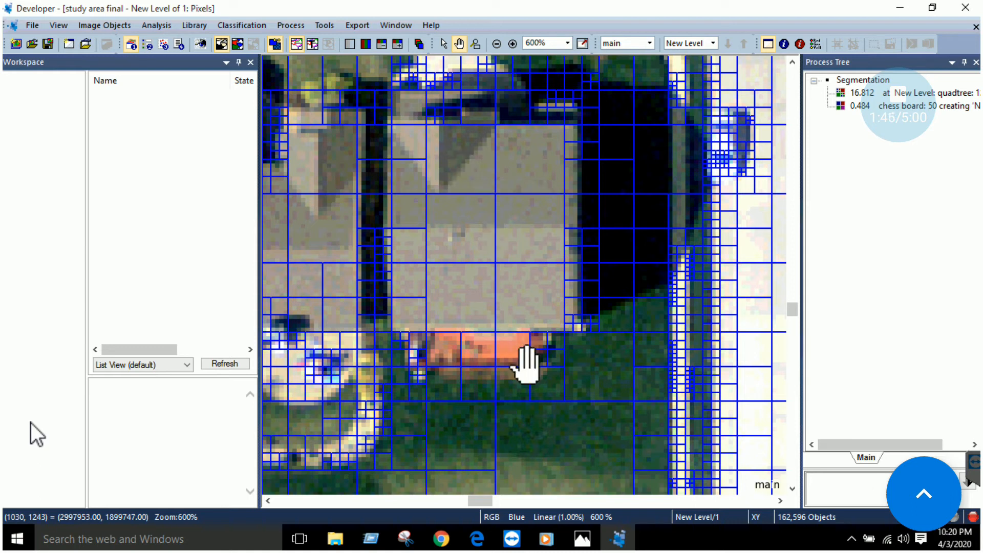
# Step: Switch to Segmentation.pdf in the browser and find the Multi Resolution segmentation section
pyautogui.click(476, 538)
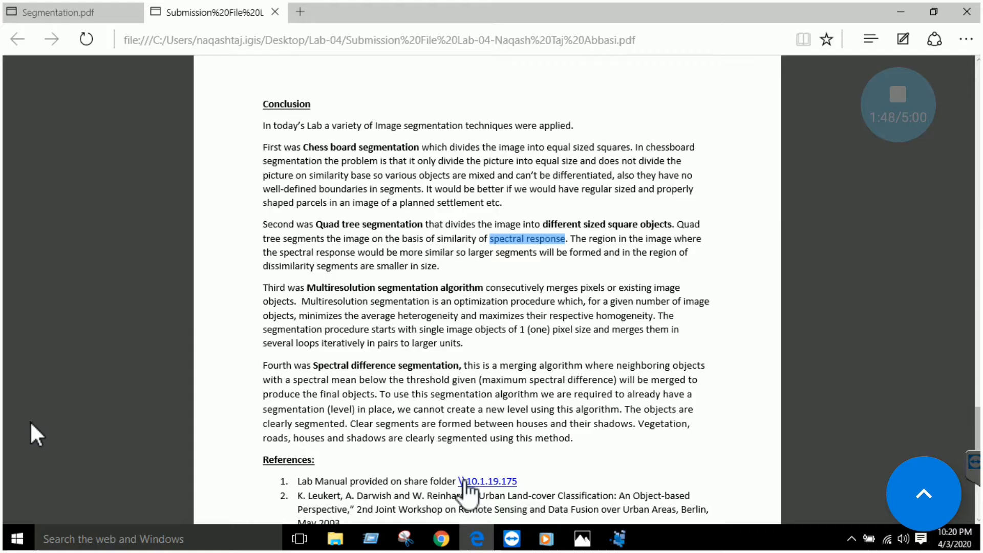
pyautogui.click(100, 11)
pyautogui.scroll(-4, 548, 284)
pyautogui.scroll(-4, 548, 287)
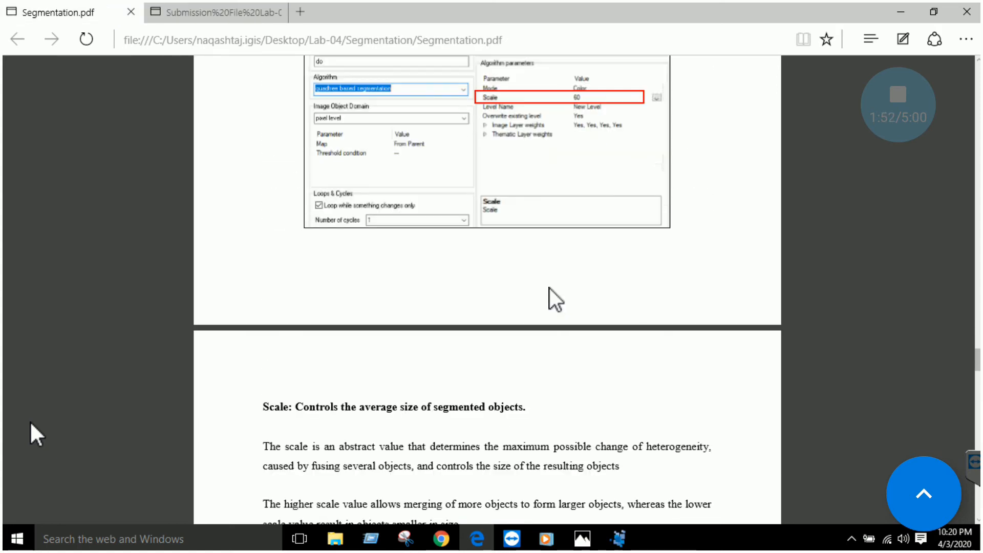
pyautogui.scroll(-4, 548, 287)
pyautogui.scroll(-10, 453, 216)
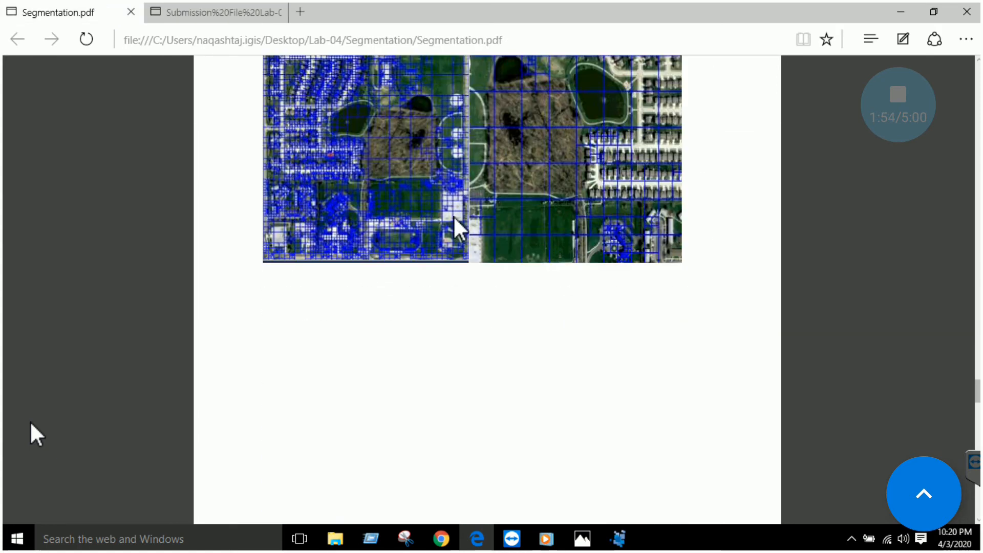
pyautogui.scroll(-3, 454, 219)
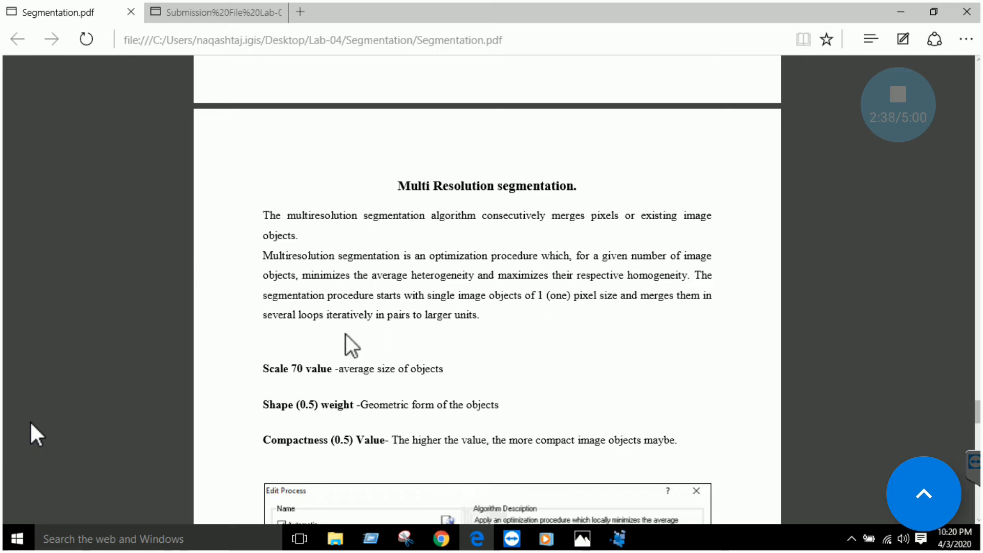
# Step: Read the guide's scale, shape and compactness settings for multiresolution segmentation and its Edit Process illustration
pyautogui.moveTo(267, 369); pyautogui.dragTo(335, 369)
pyautogui.click(279, 354)
pyautogui.scroll(-1, 320, 399)
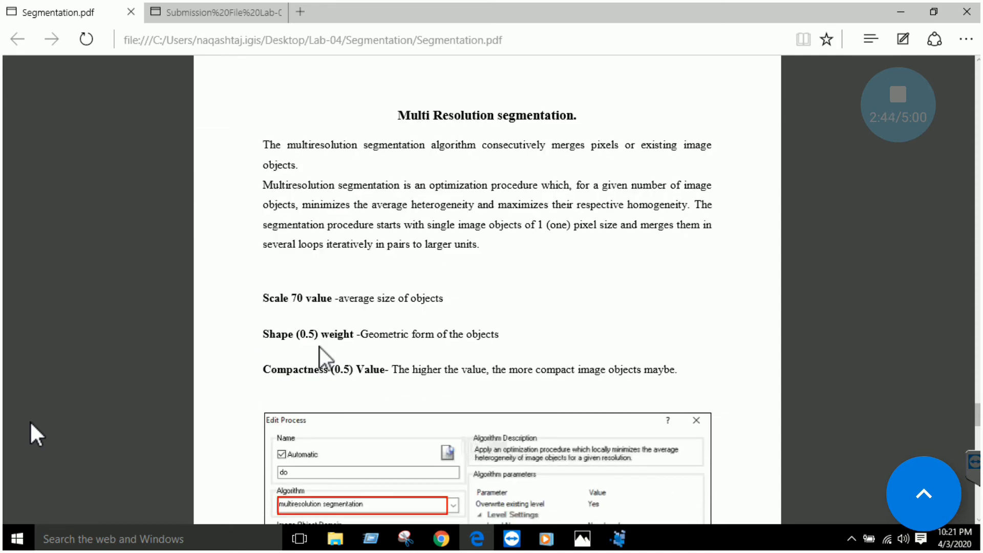
pyautogui.scroll(-1, 327, 366)
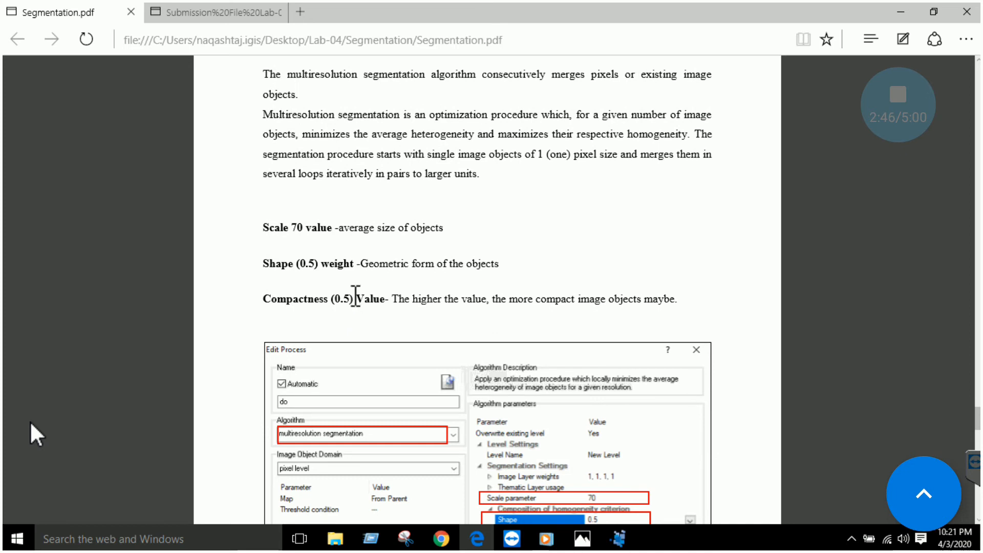
pyautogui.scroll(-2, 356, 296)
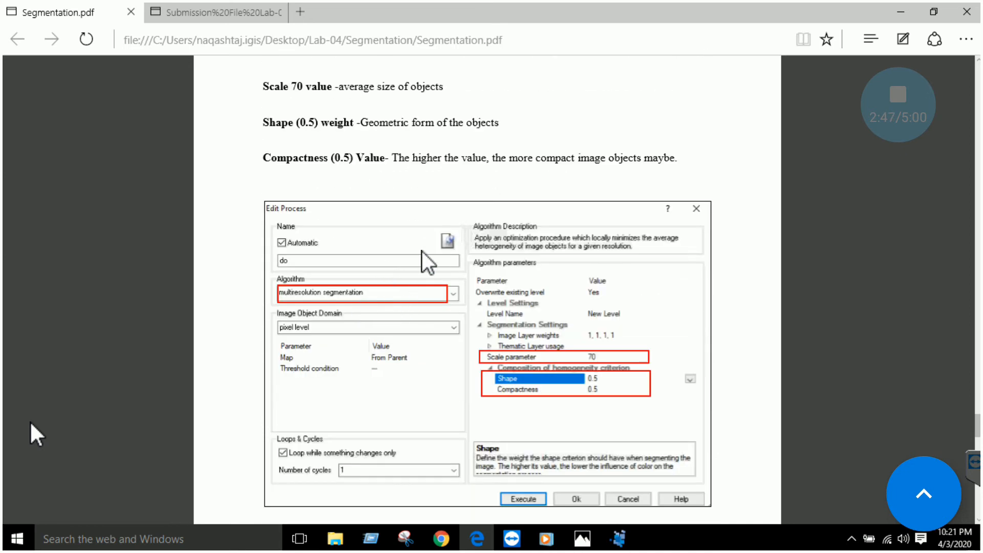
# Step: Switch to eCognition Developer and insert a child process under Segmentation with the multiresolution segmentation algorithm
pyautogui.click(621, 541)
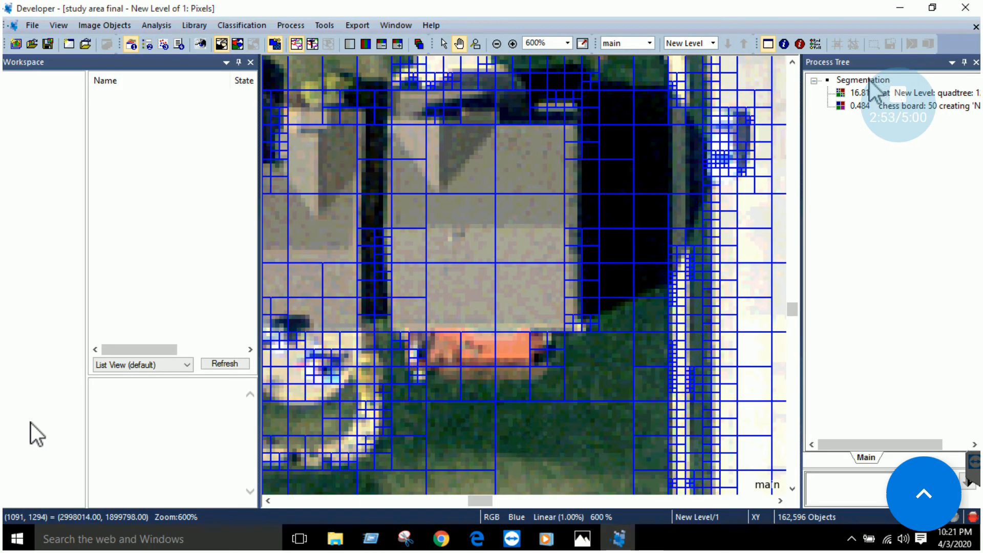
pyautogui.rightClick(868, 81)
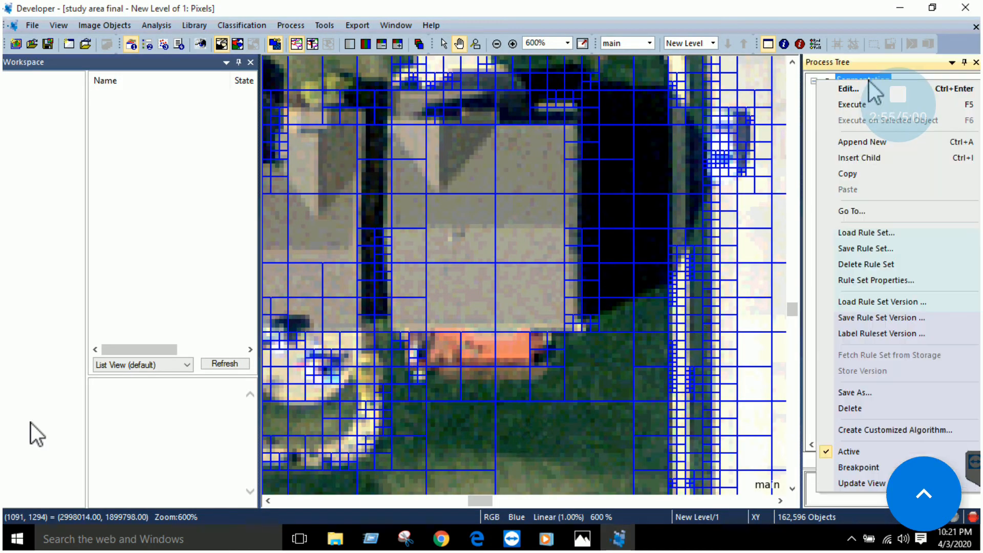
pyautogui.click(865, 157)
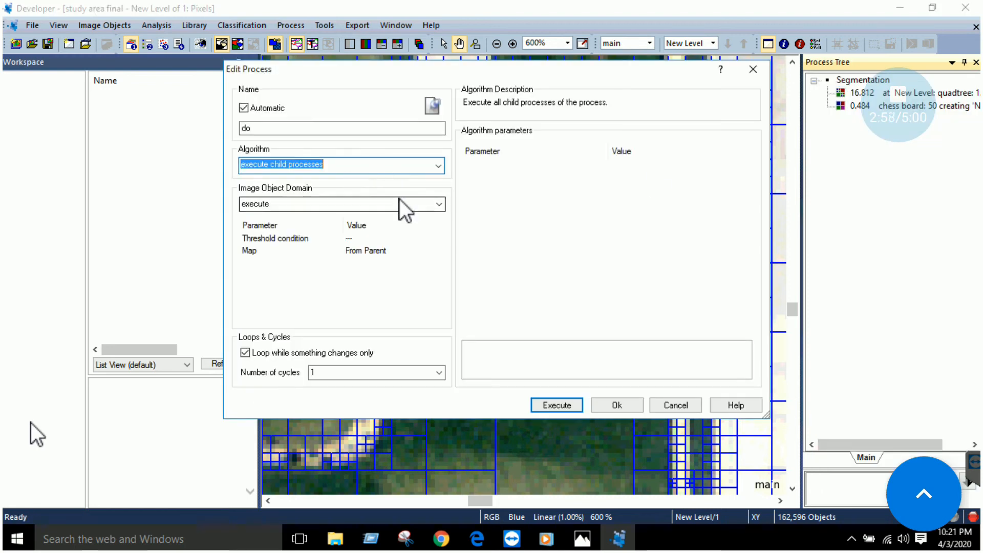
pyautogui.click(438, 166)
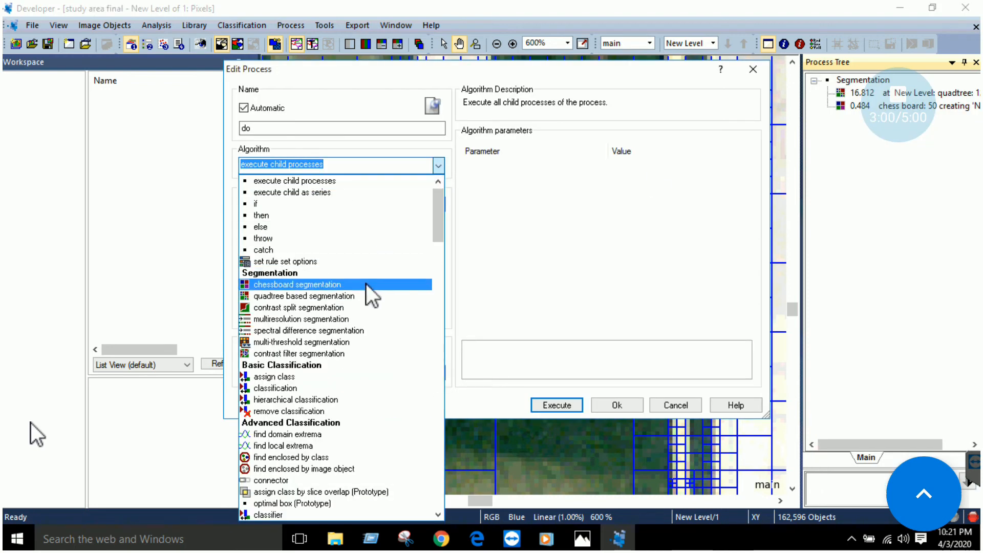
pyautogui.click(358, 319)
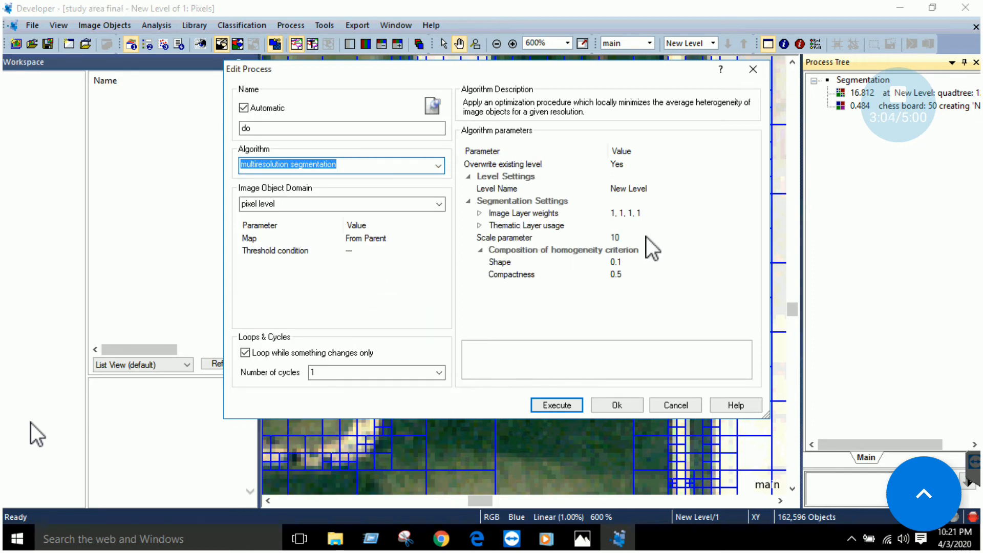
# Step: Set the multiresolution scale parameter to 70, shape to 0.8 and compactness to 0.2
pyautogui.click(621, 237)
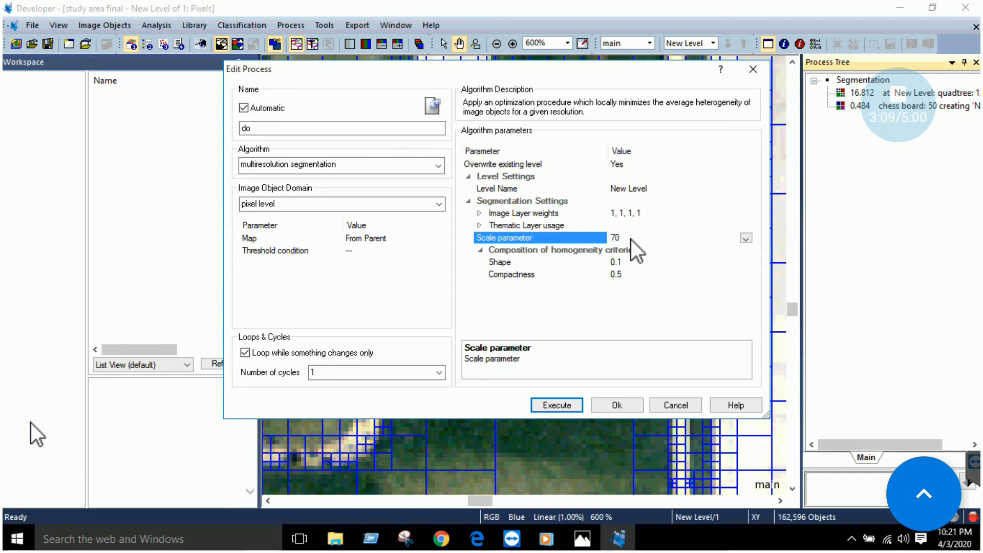
pyautogui.click(629, 262)
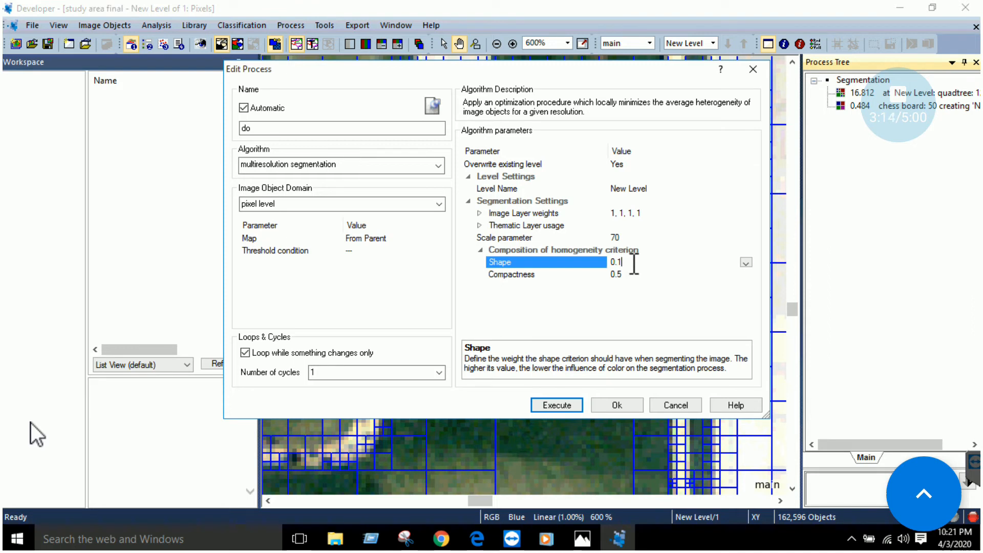
pyautogui.write('0.8')
pyautogui.click(641, 275)
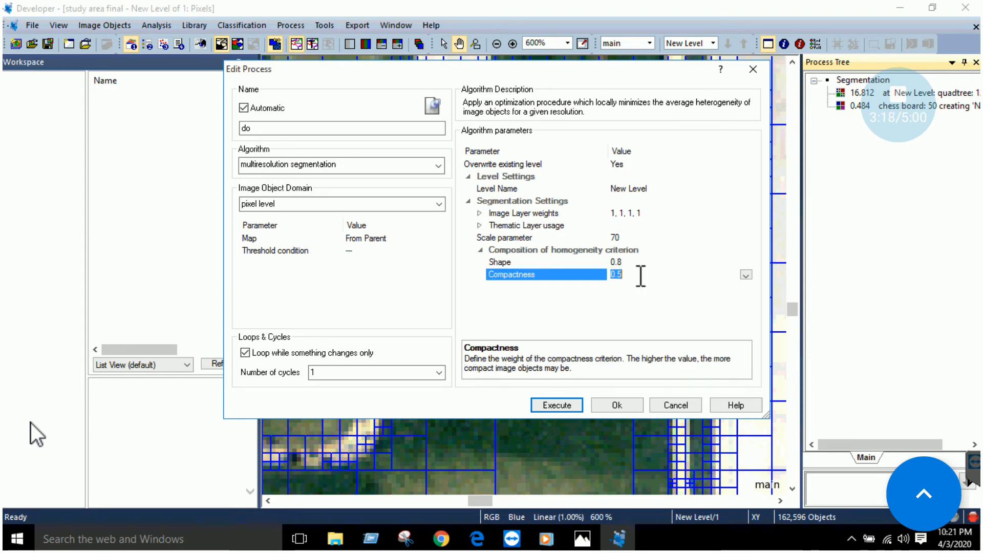
pyautogui.write('0.')
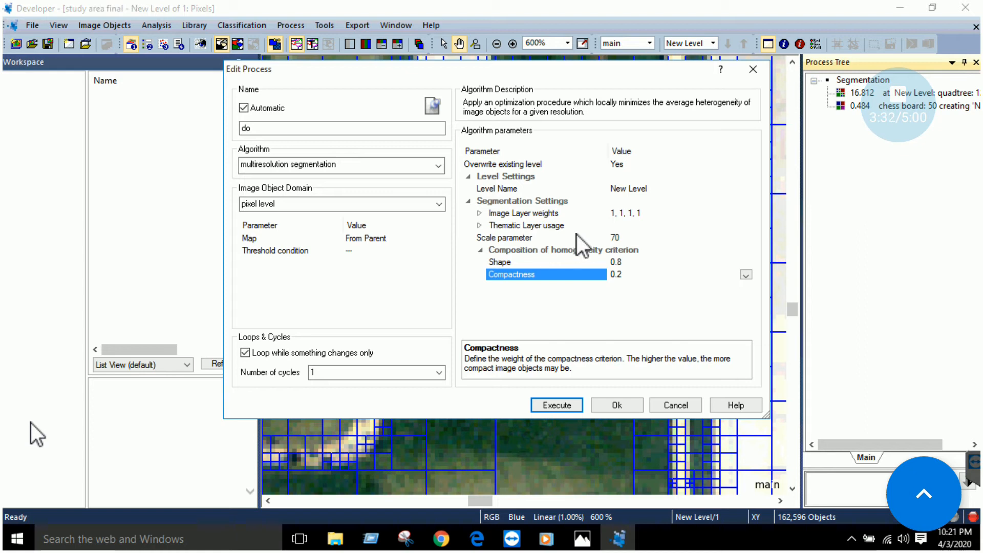
pyautogui.click(301, 127)
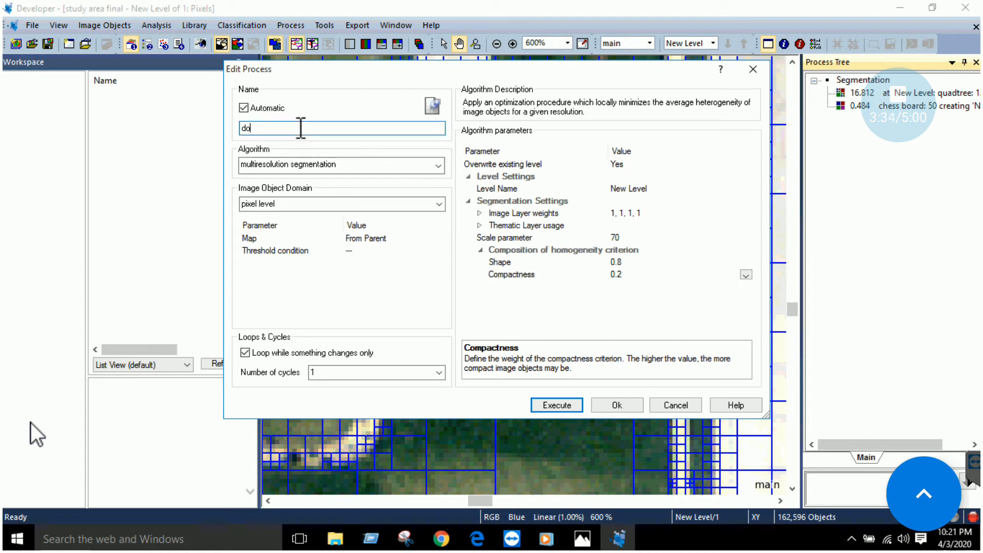
pyautogui.write('multiresolutionj se')
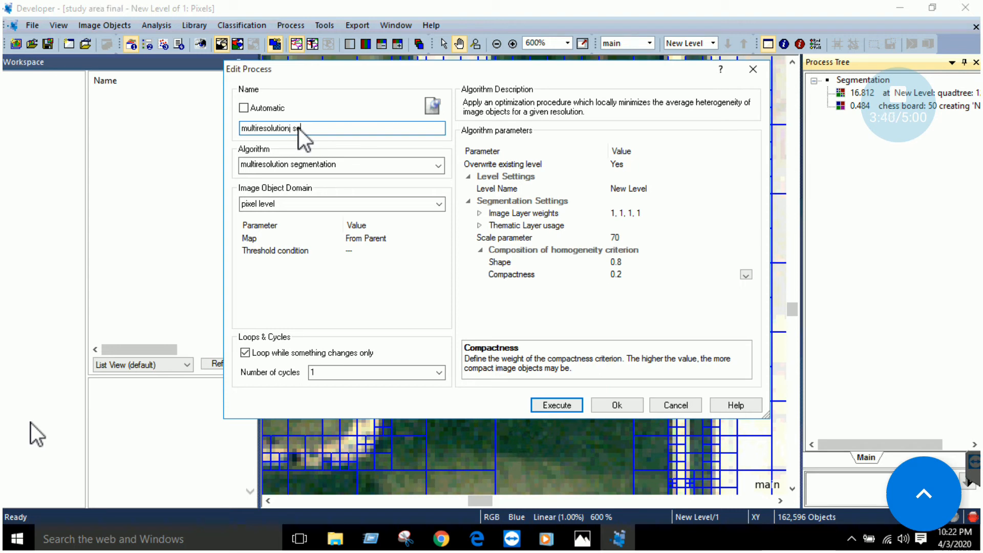
pyautogui.write('gmenta')
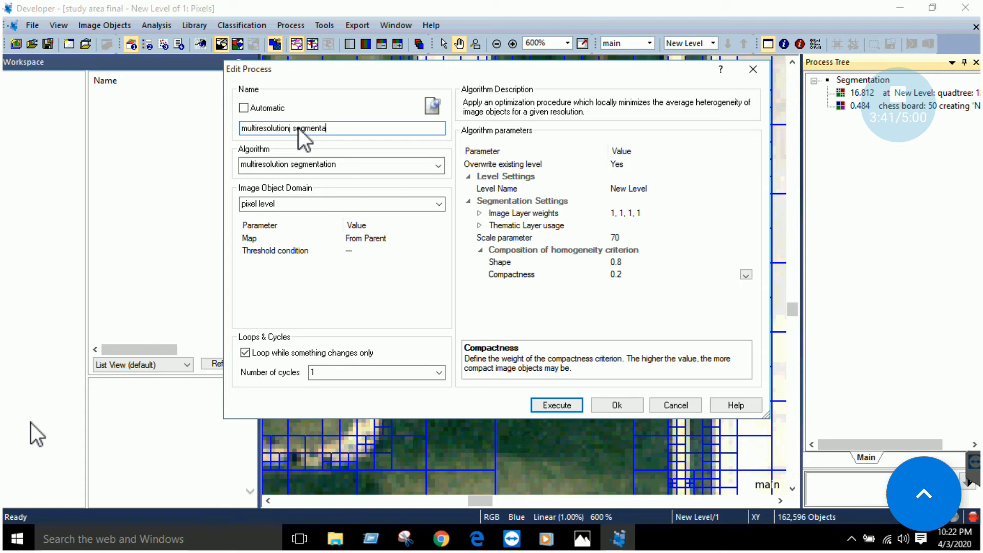
pyautogui.write('tion')
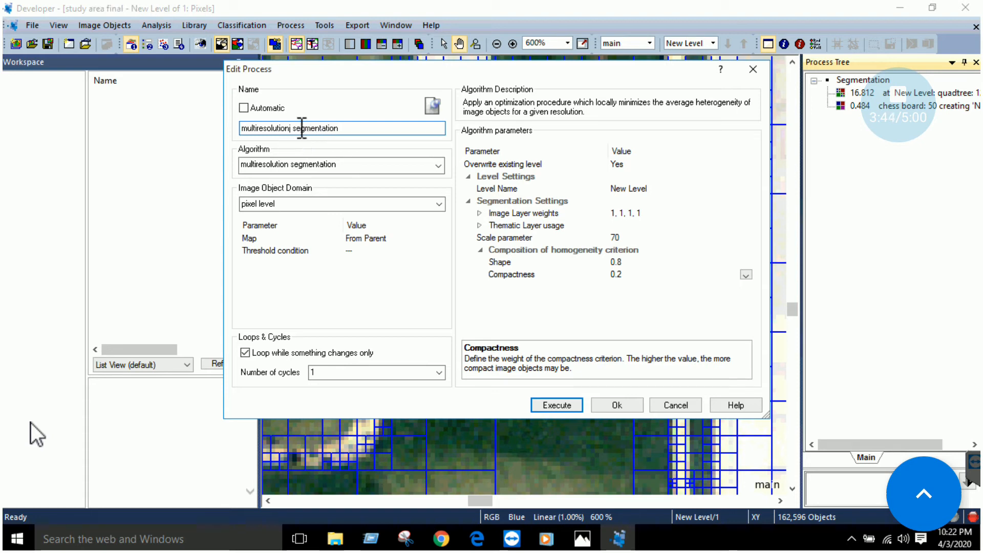
pyautogui.click(243, 107)
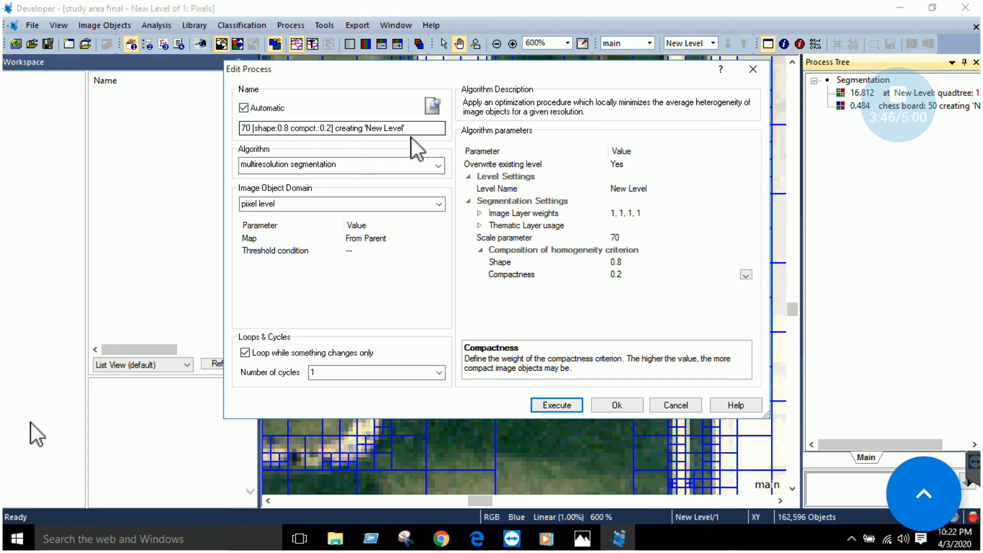
# Step: Execute the multiresolution segmentation process
pyautogui.click(558, 408)
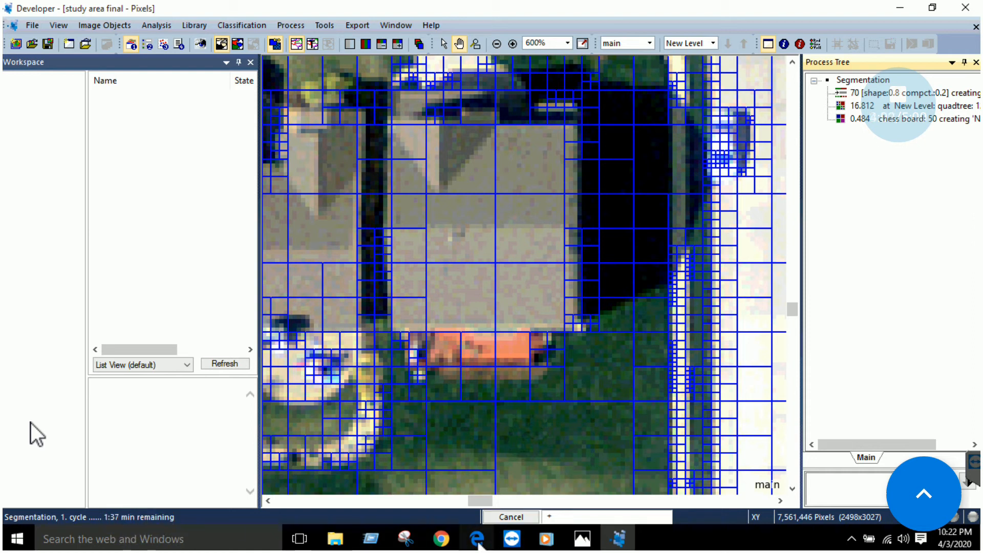
# Step: Switch back to Segmentation.pdf in the browser and find the Spectral difference segmentation section
pyautogui.click(476, 537)
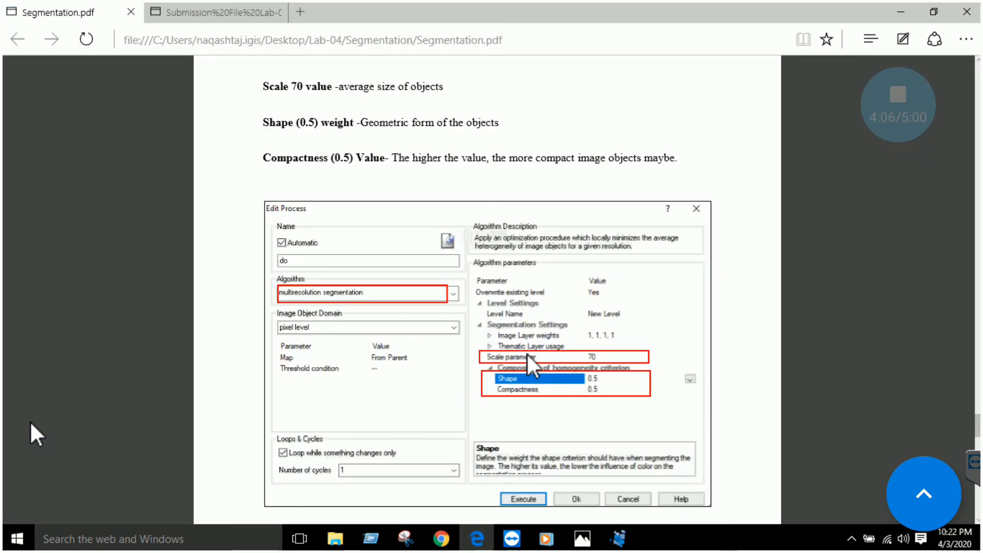
pyautogui.scroll(-1, 538, 384)
pyautogui.scroll(-3, 536, 382)
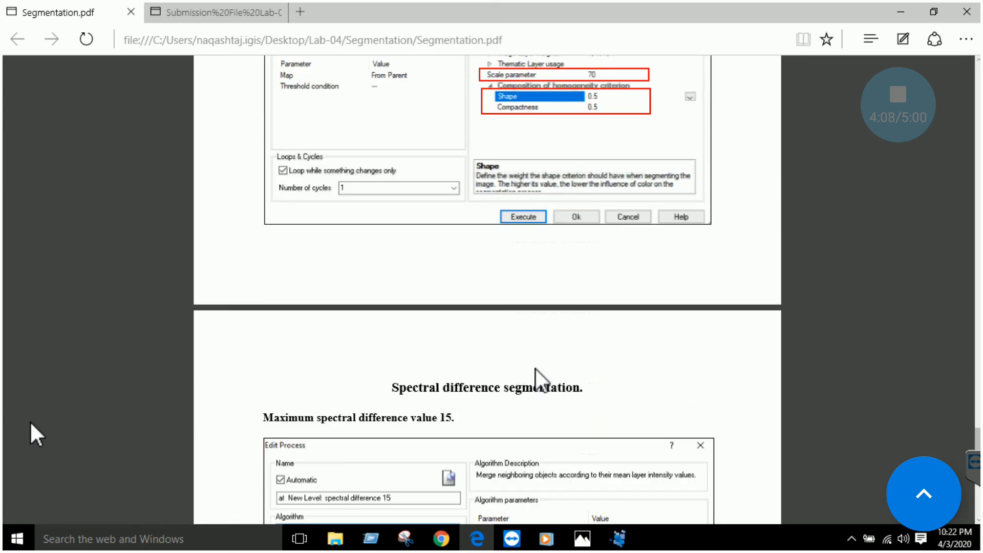
# Step: Review the multiresolution scale, shape and compactness settings in Segmentation.pdf
pyautogui.scroll(-2, 536, 368)
pyautogui.scroll(-4, 536, 378)
pyautogui.scroll(8, 537, 377)
pyautogui.scroll(2, 536, 368)
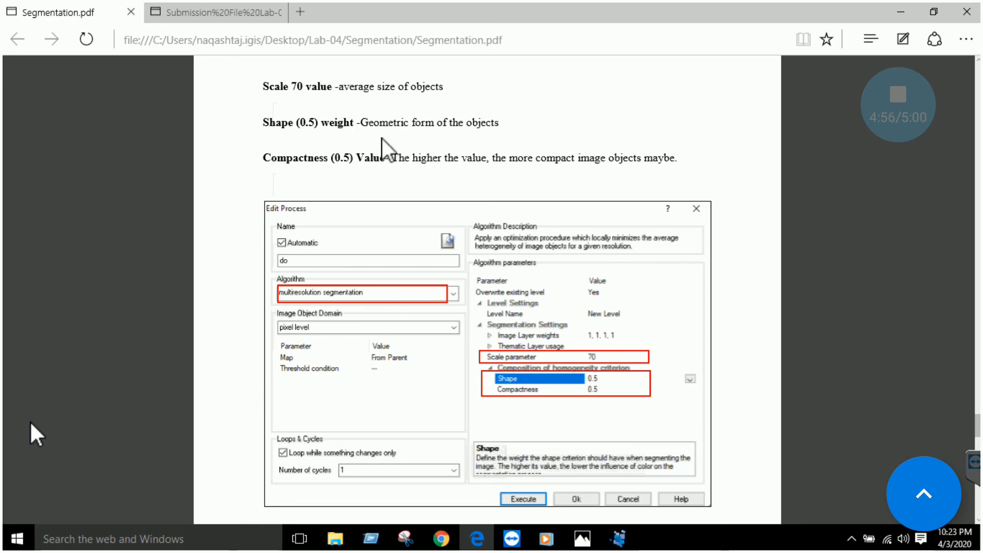
# Step: Switch to eCognition Developer and examine the multiresolution segment outlines around the houses, roads and woodland at several zoom levels
pyautogui.click(596, 427)
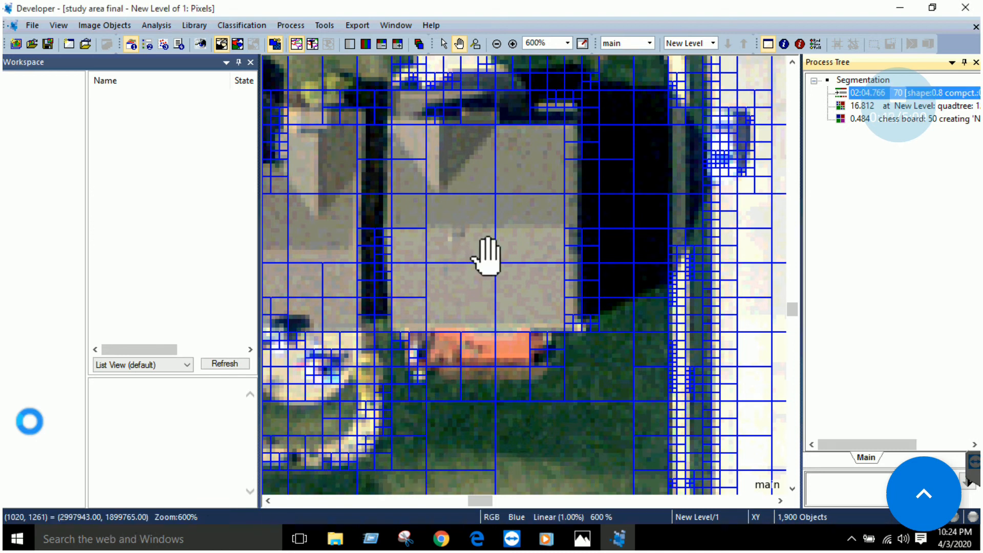
pyautogui.scroll(-4, 504, 271)
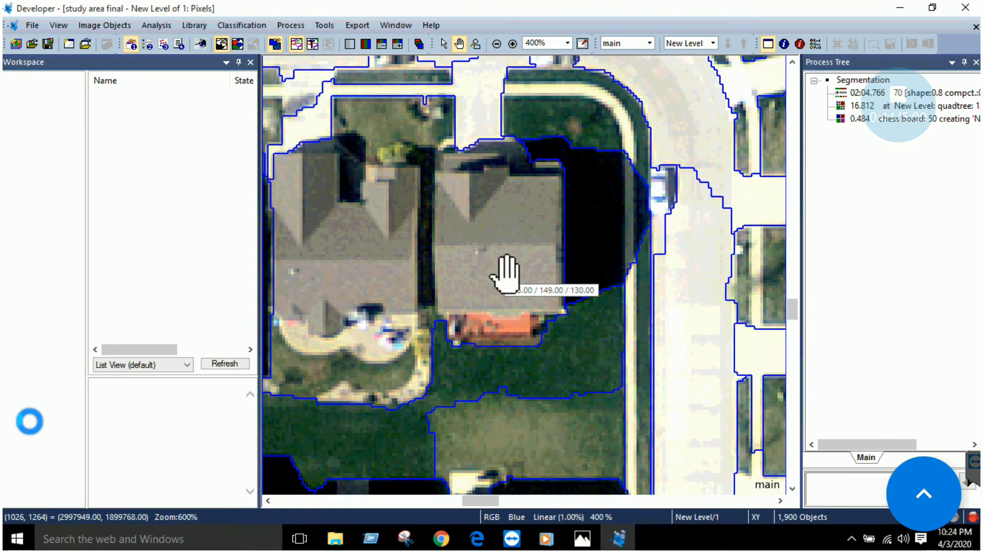
pyautogui.scroll(-2, 513, 295)
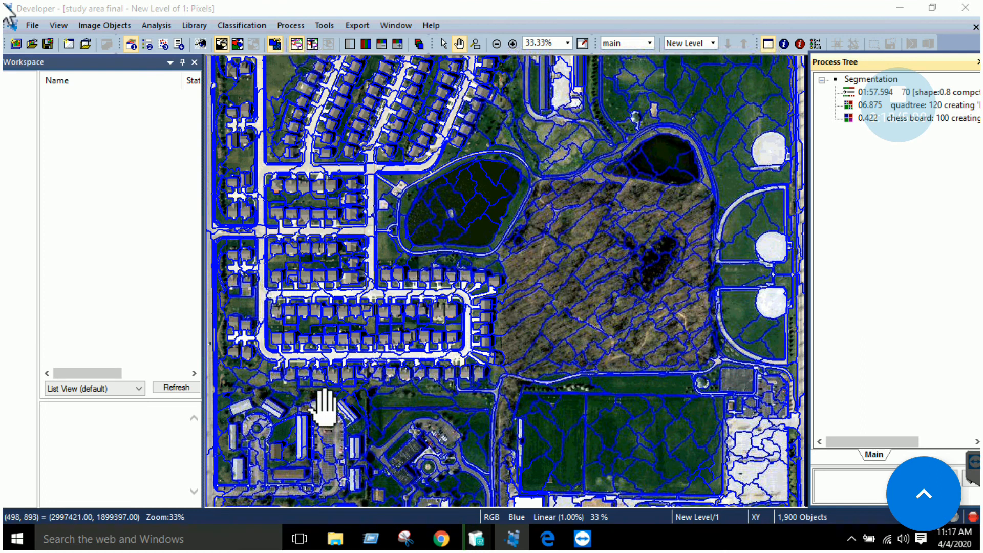
pyautogui.scroll(1, 358, 292)
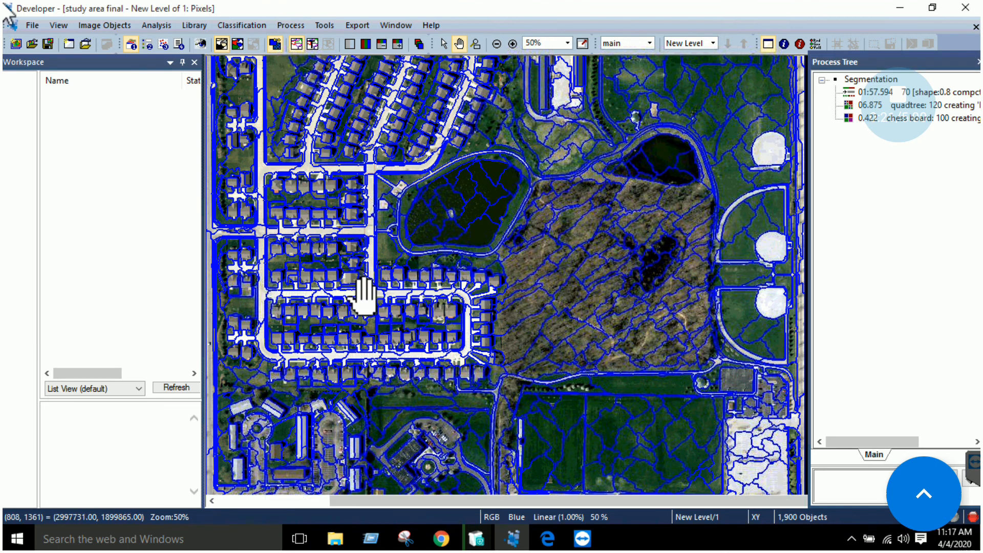
pyautogui.scroll(1, 348, 292)
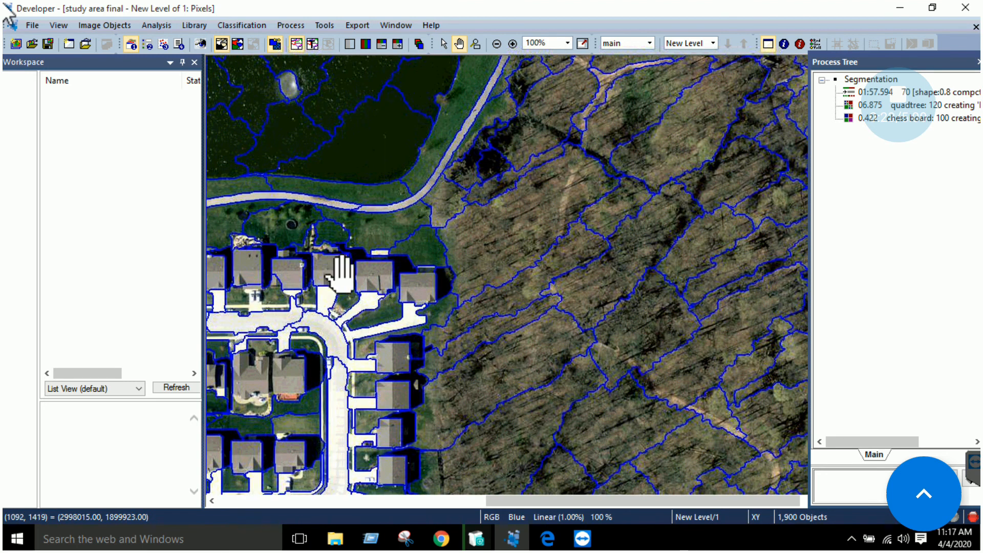
pyautogui.scroll(1, 308, 307)
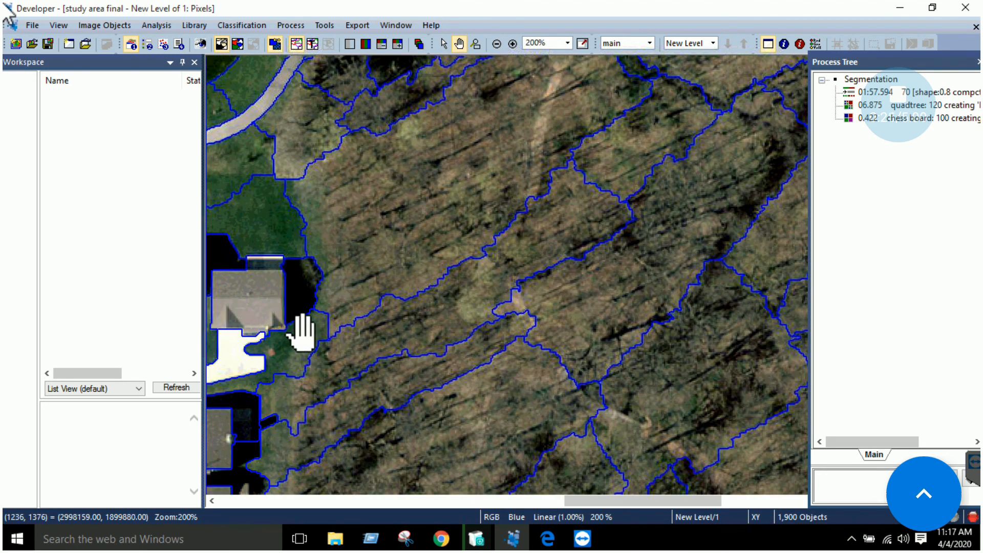
pyautogui.moveTo(300, 329); pyautogui.dragTo(511, 327)
pyautogui.moveTo(289, 297); pyautogui.dragTo(518, 320)
pyautogui.moveTo(375, 344); pyautogui.dragTo(617, 345)
pyautogui.moveTo(253, 281); pyautogui.dragTo(398, 289)
pyautogui.scroll(-1, 358, 309)
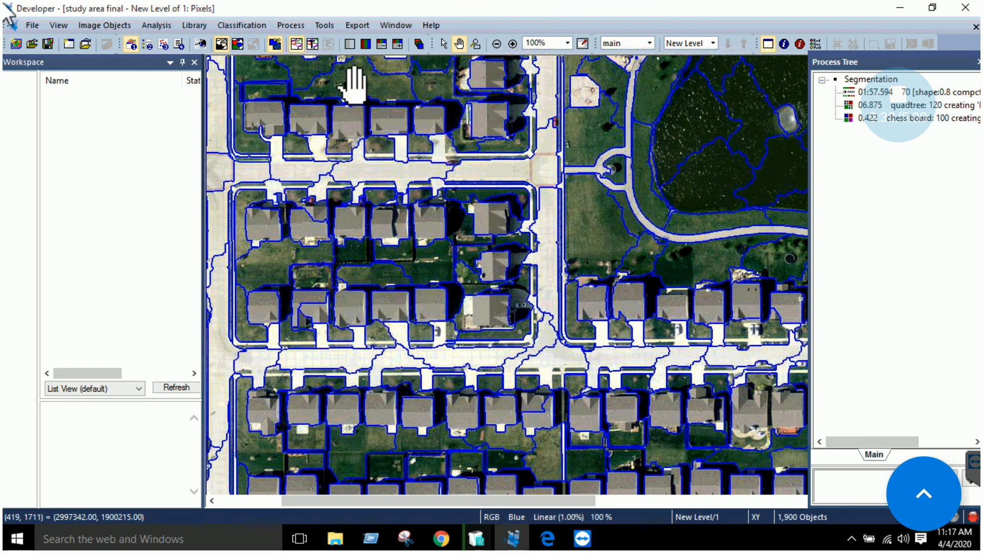
# Step: Select individual house and backyard segments in the residential block to inspect their outlines
pyautogui.click(443, 44)
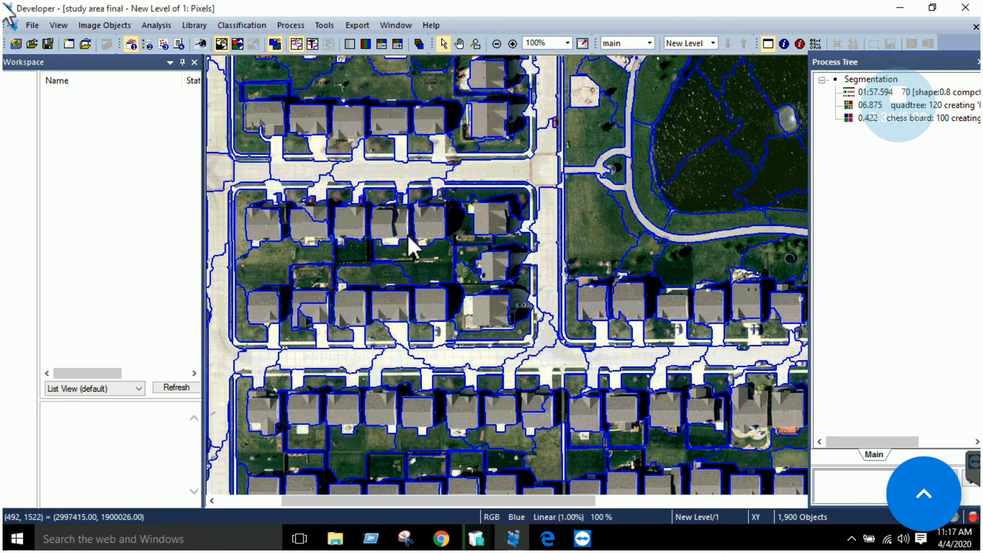
pyautogui.click(361, 300)
pyautogui.click(394, 306)
pyautogui.click(385, 277)
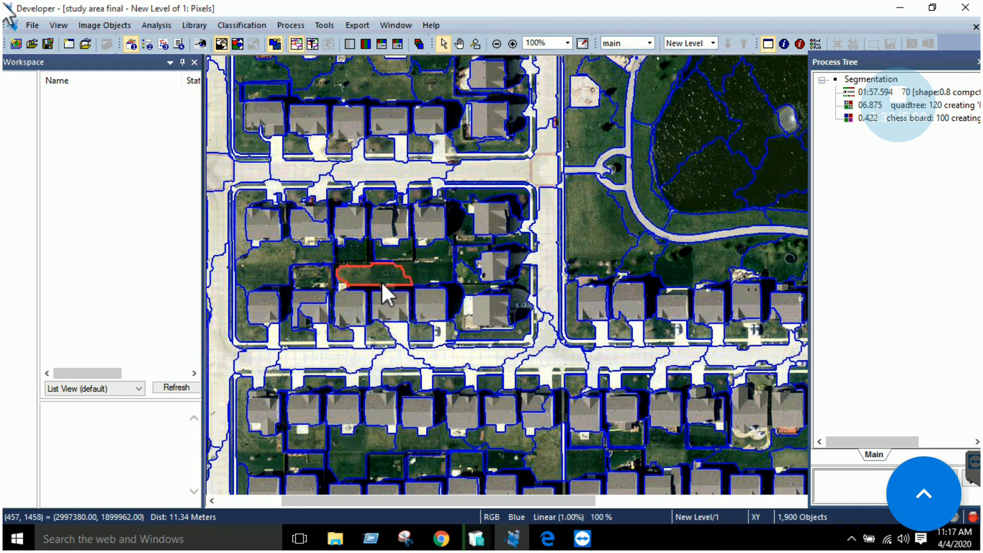
pyautogui.click(355, 303)
pyautogui.click(483, 272)
pyautogui.click(486, 211)
pyautogui.click(439, 215)
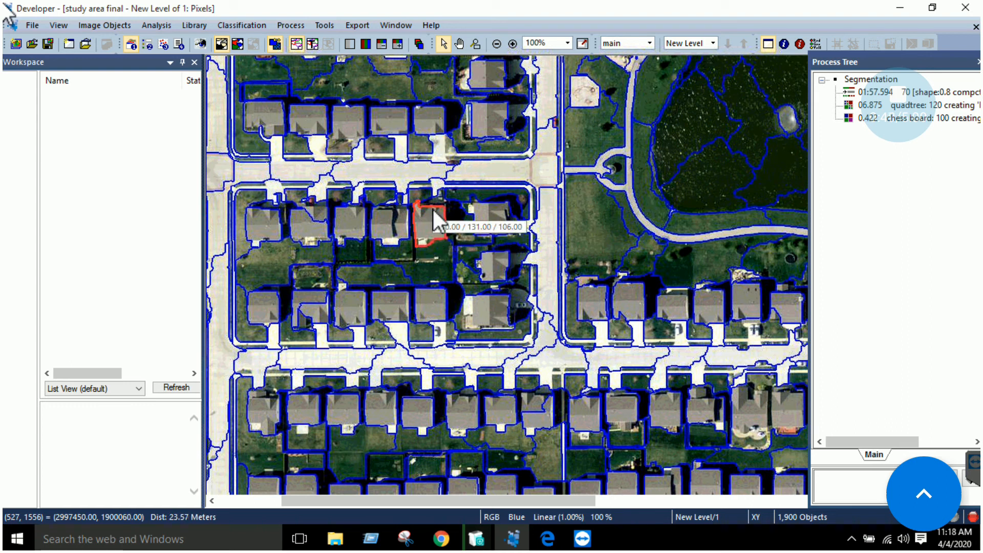
# Step: Edit the multiresolution segmentation process to shape 0.5 and compactness 0.5, and execute it
pyautogui.click(916, 92)
pyautogui.rightClick(916, 92)
pyautogui.click(911, 101)
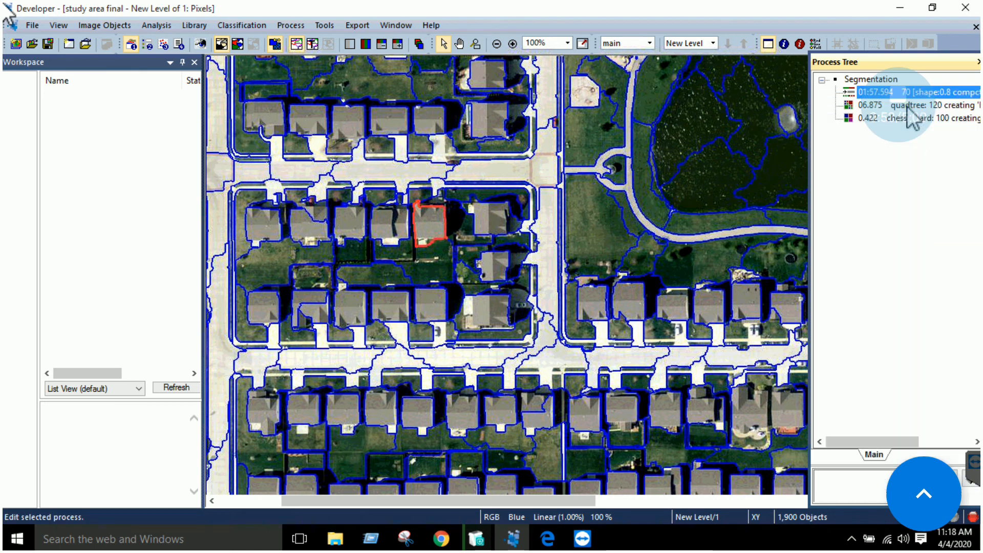
pyautogui.click(628, 263)
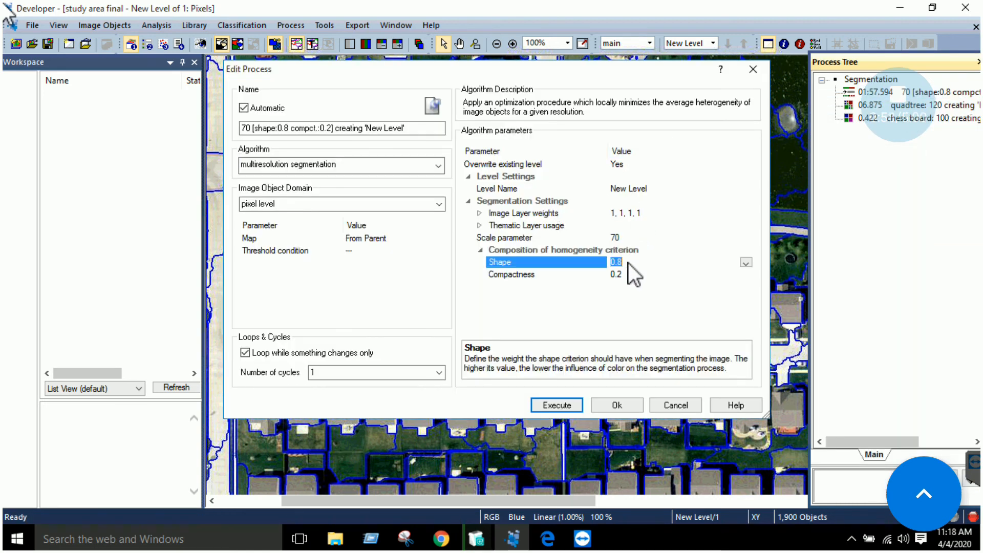
pyautogui.write('5')
pyautogui.click(637, 275)
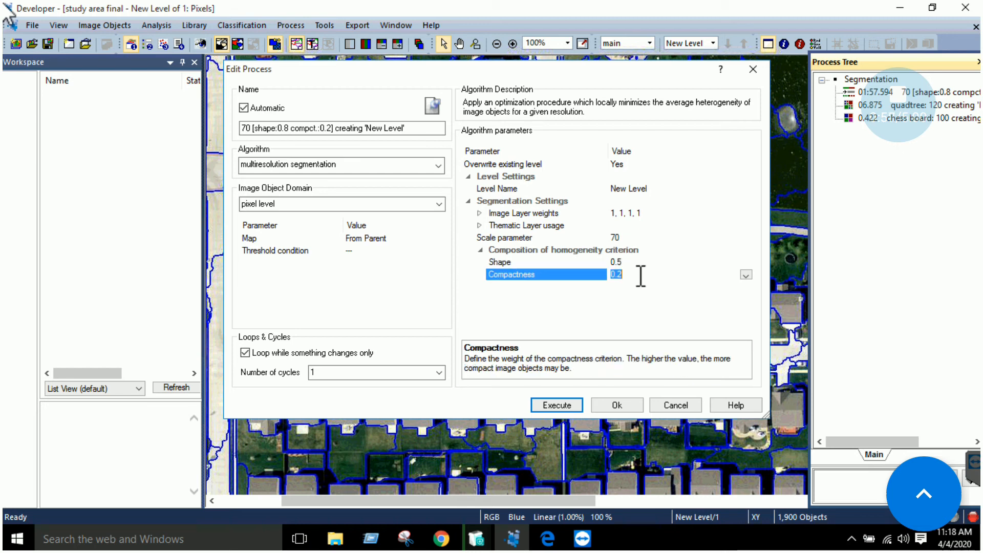
pyautogui.press('BackSpace')
pyautogui.write('5')
pyautogui.click(561, 407)
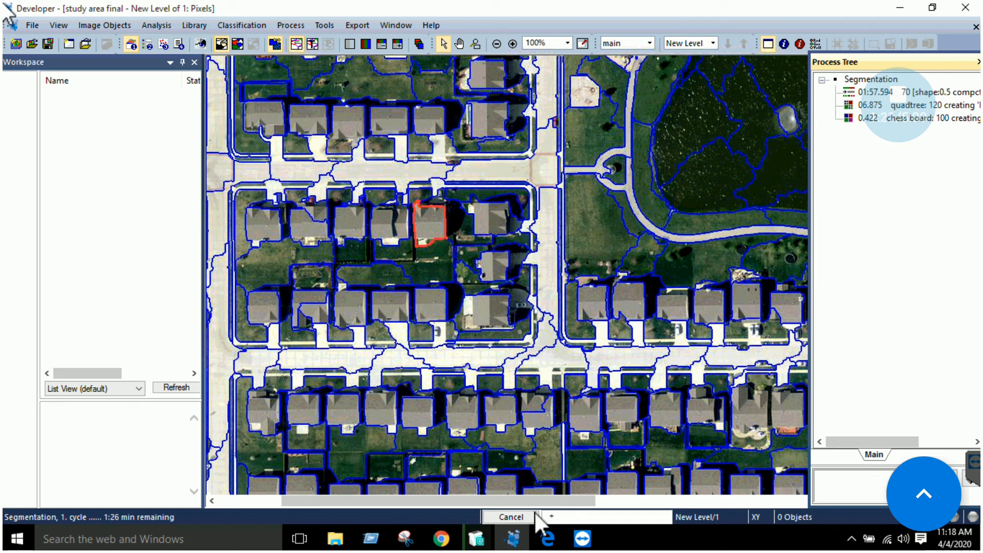
# Step: Switch to the Lec-5 Segmentation PDF in the browser and read the compactness and smoothness heterogeneity definitions
pyautogui.click(547, 544)
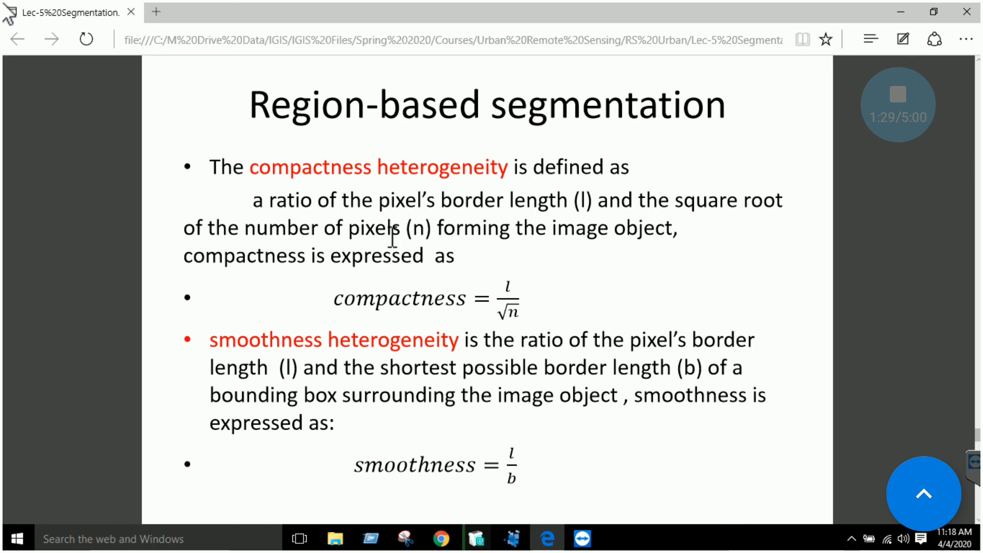
pyautogui.scroll(-1, 391, 228)
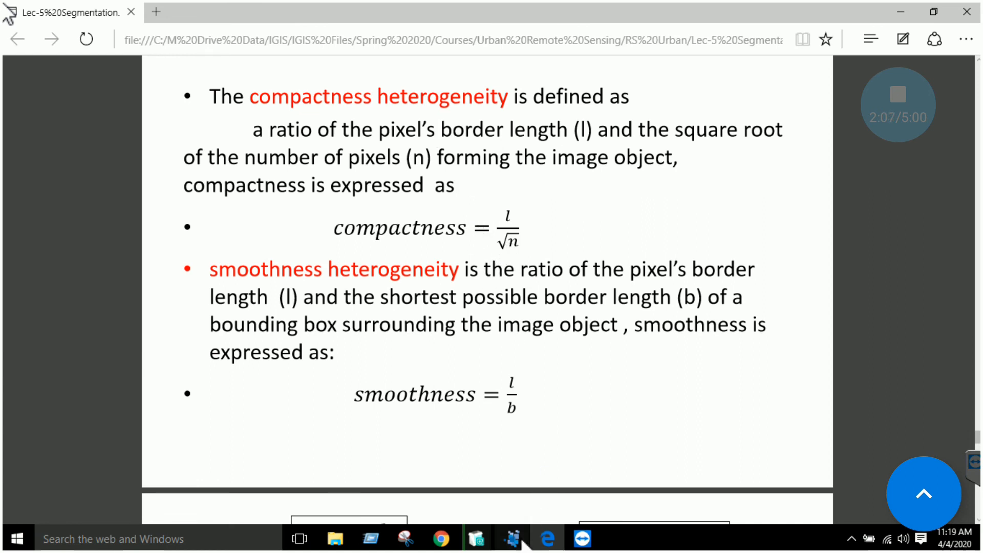
# Step: Switch back to eCognition Developer and inspect individual house segments in the new multiresolution result
pyautogui.click(514, 538)
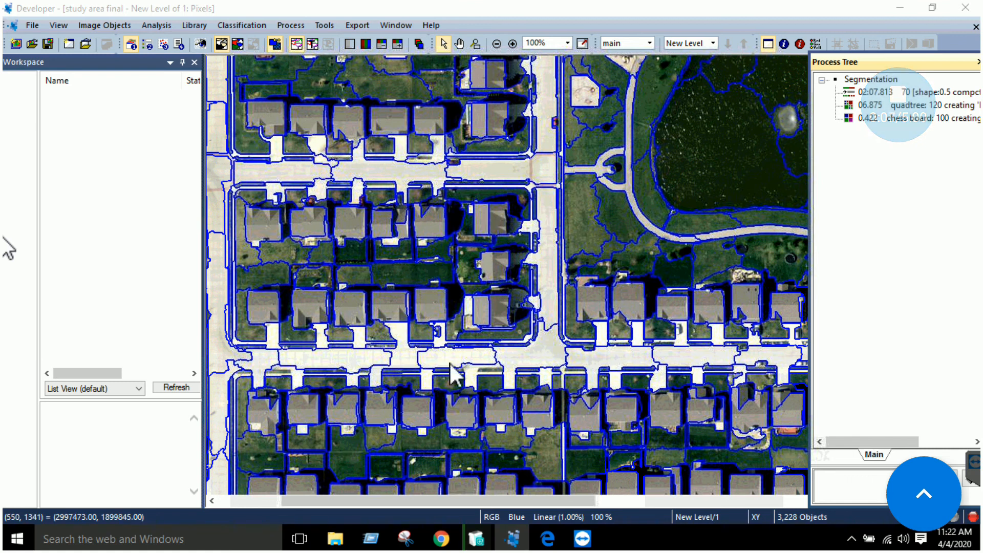
pyautogui.click(488, 307)
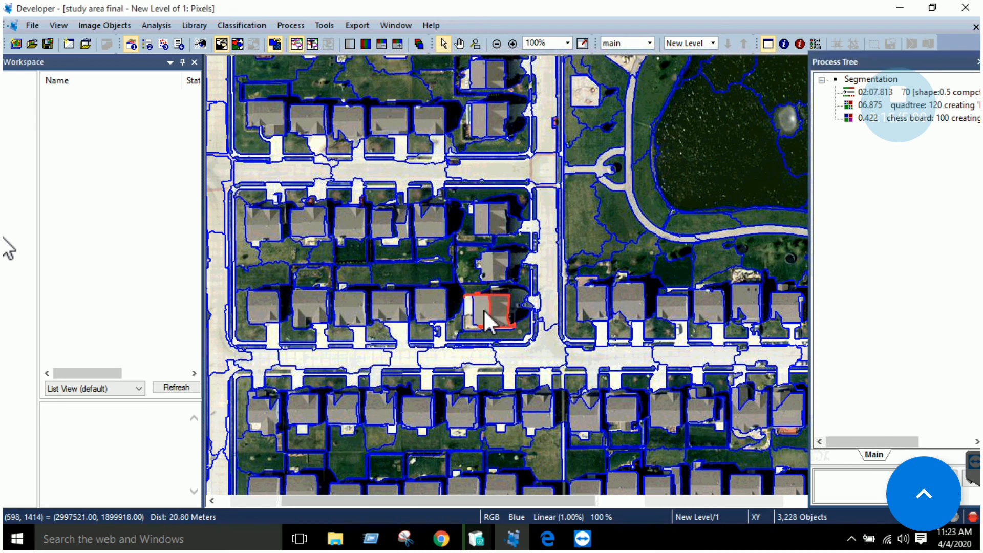
pyautogui.moveTo(486, 309)
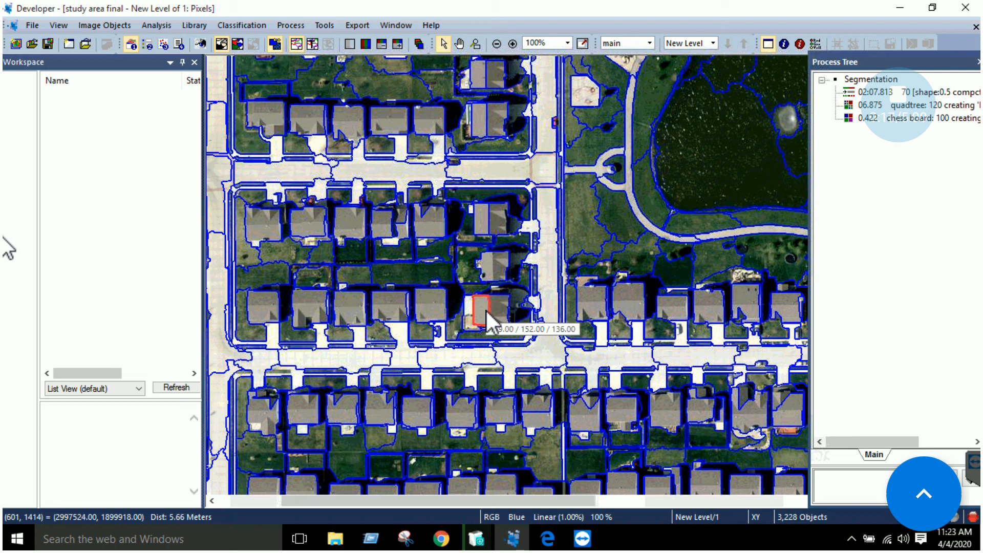
pyautogui.click(504, 413)
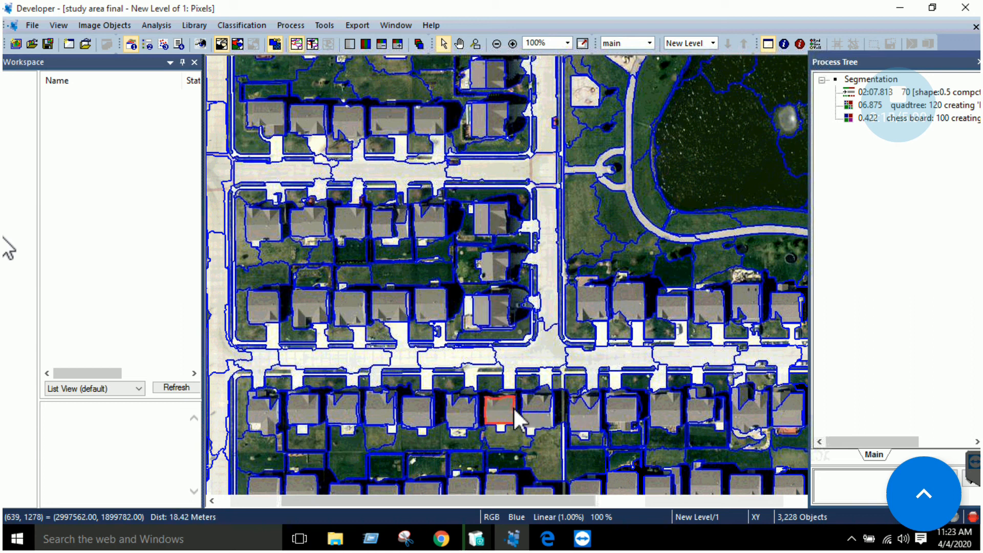
pyautogui.click(533, 423)
pyautogui.click(589, 422)
pyautogui.click(625, 423)
pyautogui.click(372, 418)
pyautogui.click(343, 415)
pyautogui.click(351, 312)
pyautogui.click(355, 225)
pyautogui.moveTo(303, 224)
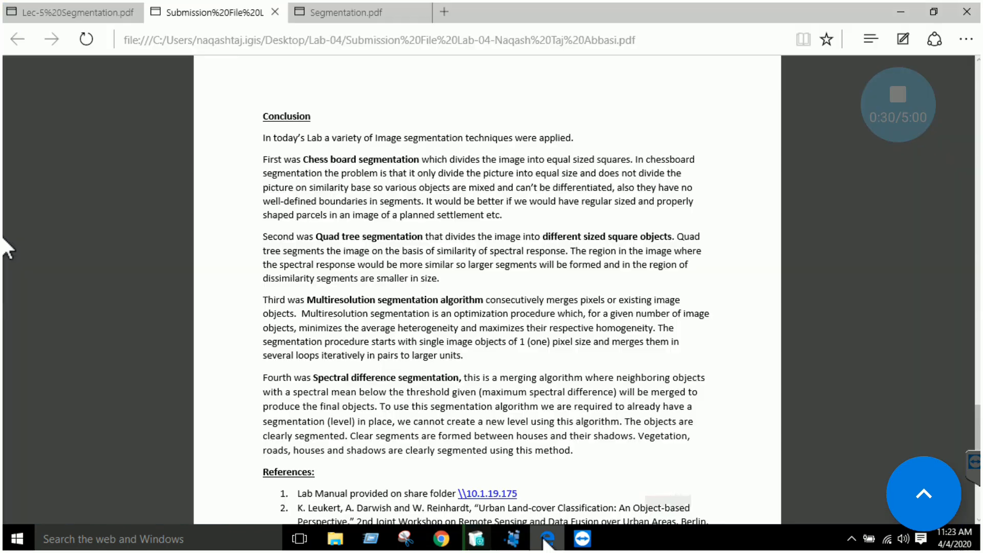
# Step: Switch to Segmentation.pdf in the browser and read the Spectral difference segmentation settings and explanation
pyautogui.click(547, 538)
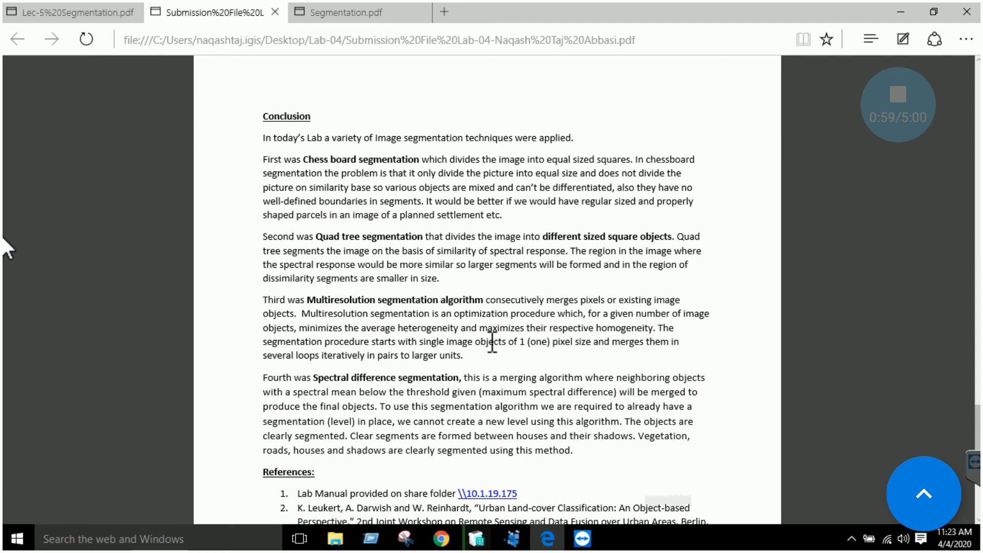
pyautogui.click(396, 13)
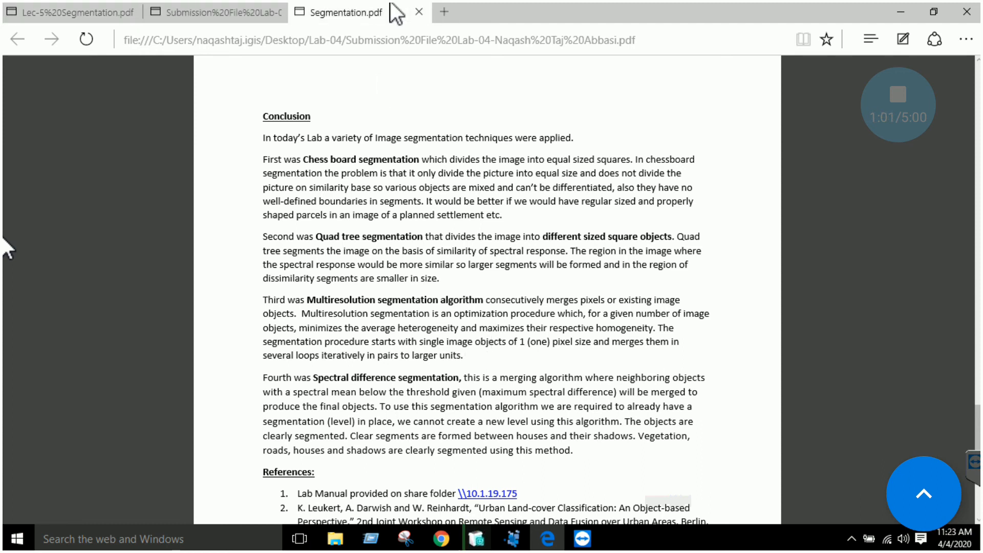
pyautogui.scroll(-7, 439, 237)
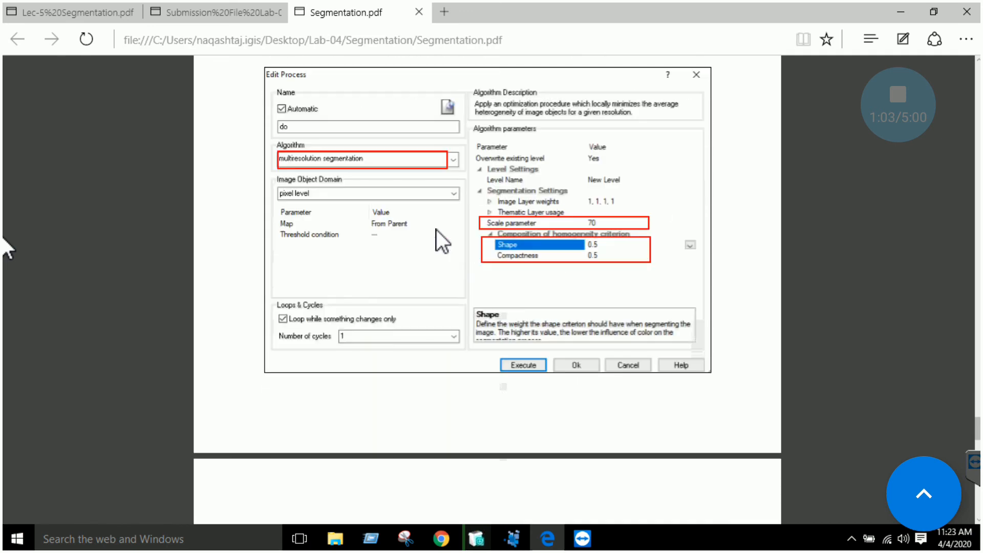
pyautogui.scroll(-7, 436, 229)
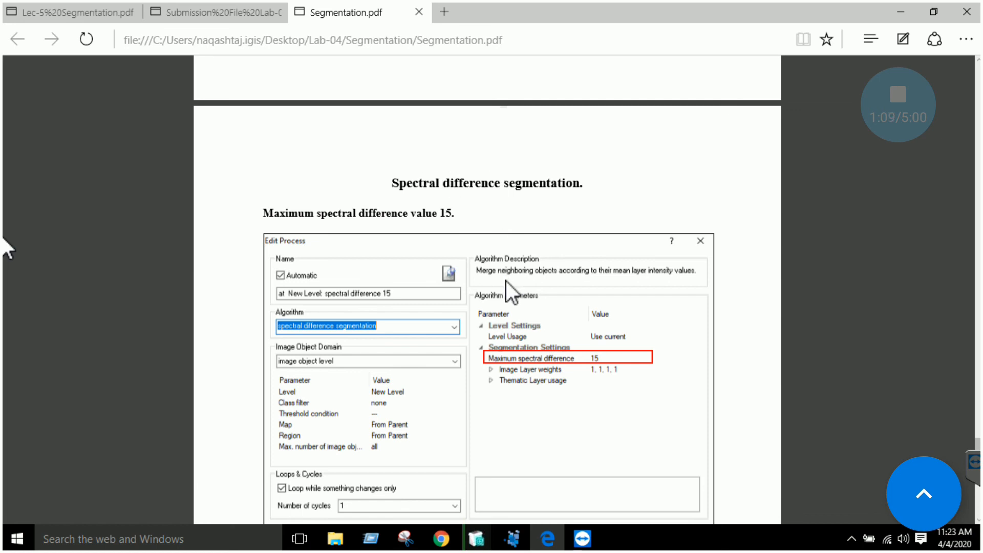
pyautogui.scroll(-2, 507, 287)
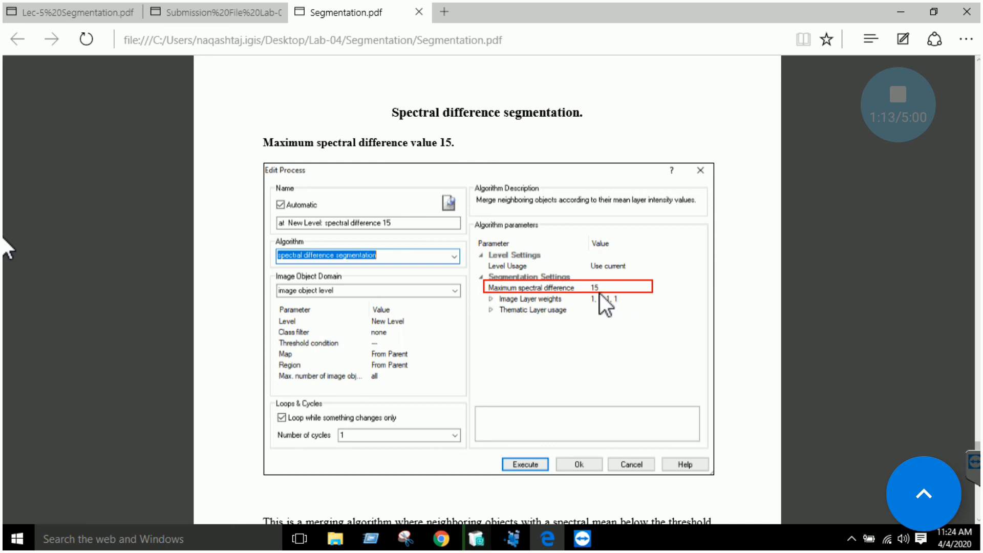
pyautogui.scroll(-4, 605, 306)
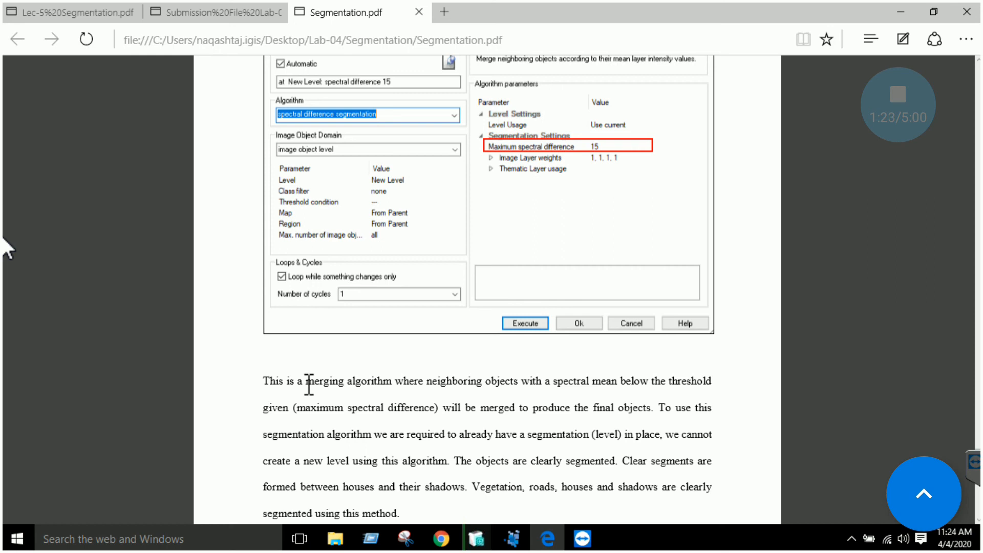
pyautogui.moveTo(309, 384); pyautogui.dragTo(380, 390)
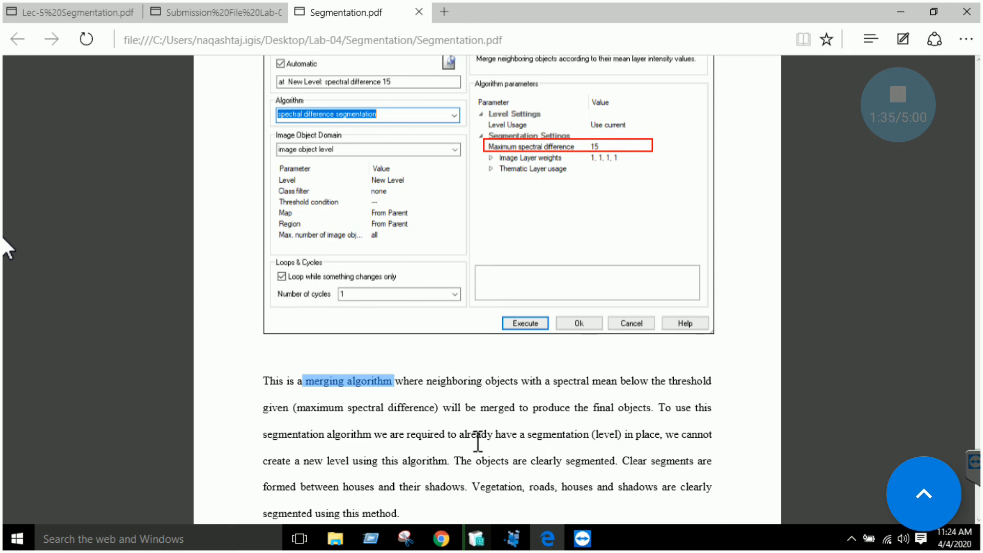
pyautogui.scroll(-2, 478, 441)
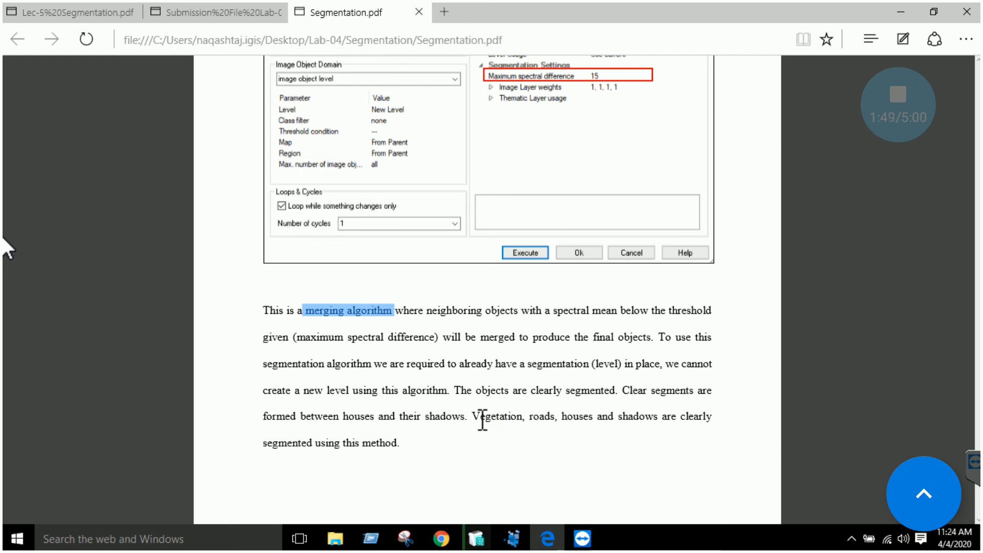
pyautogui.moveTo(473, 418); pyautogui.dragTo(556, 417)
pyautogui.click(638, 455)
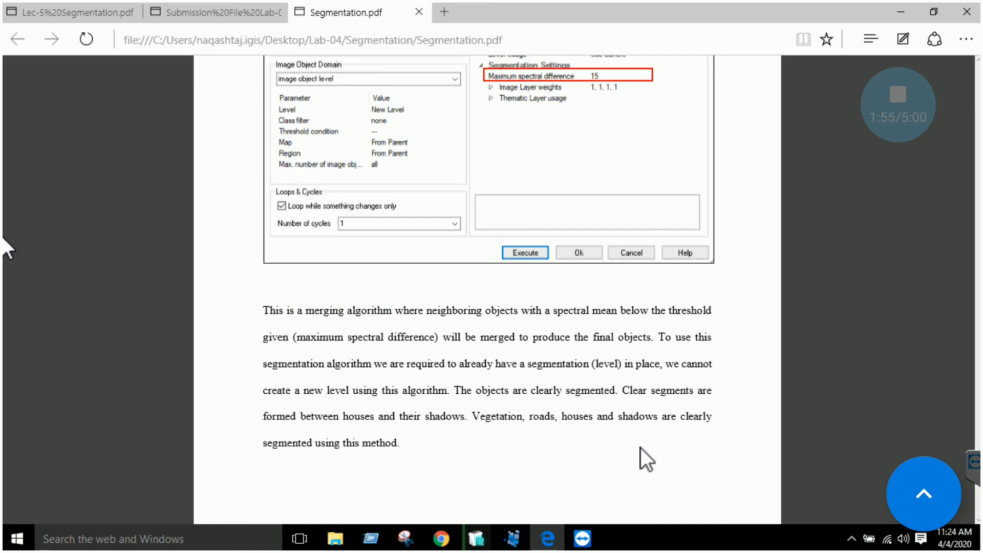
# Step: Switch to eCognition Developer and insert a child process under Segmentation using the spectral difference segmentation algorithm
pyautogui.click(511, 538)
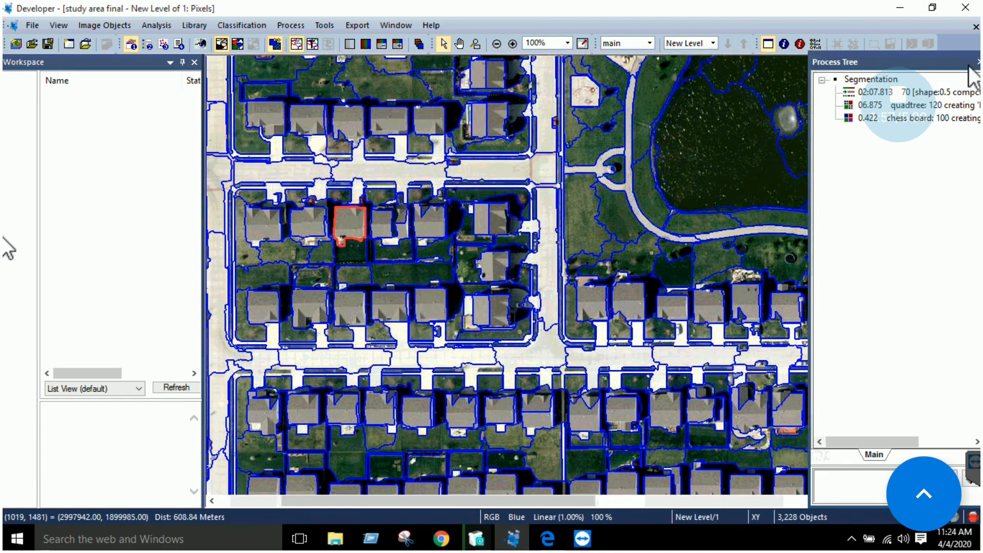
pyautogui.rightClick(889, 79)
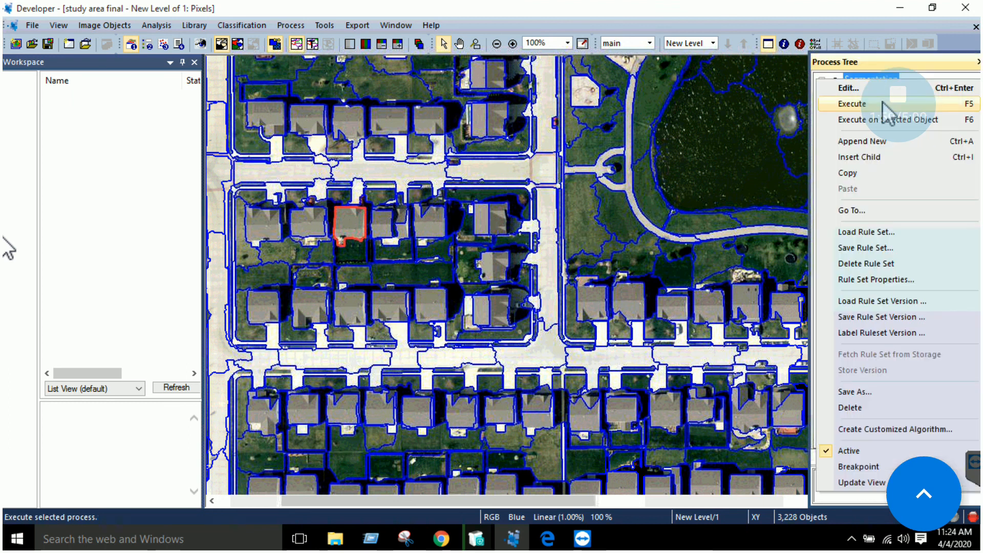
pyautogui.click(874, 158)
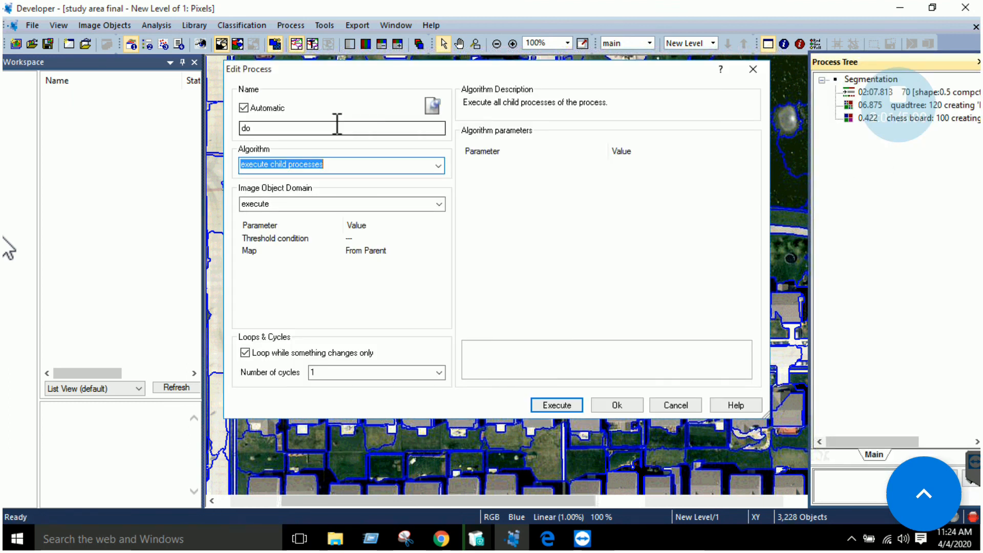
pyautogui.click(438, 204)
pyautogui.click(438, 206)
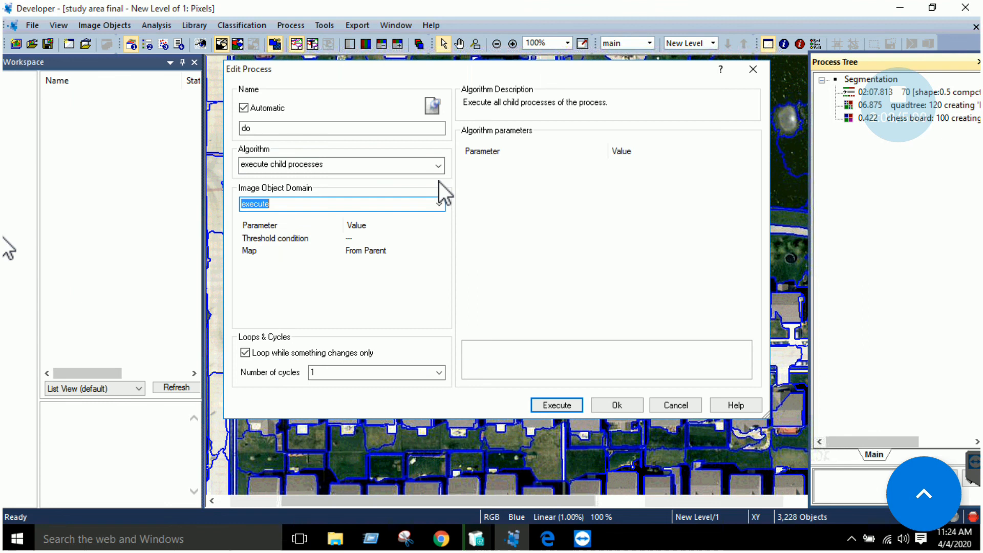
pyautogui.click(438, 165)
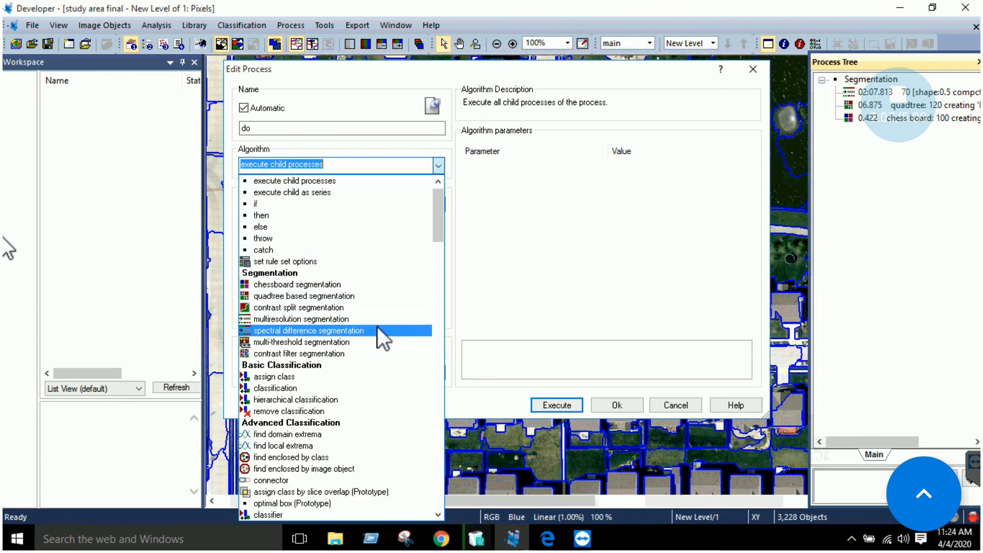
pyautogui.click(375, 333)
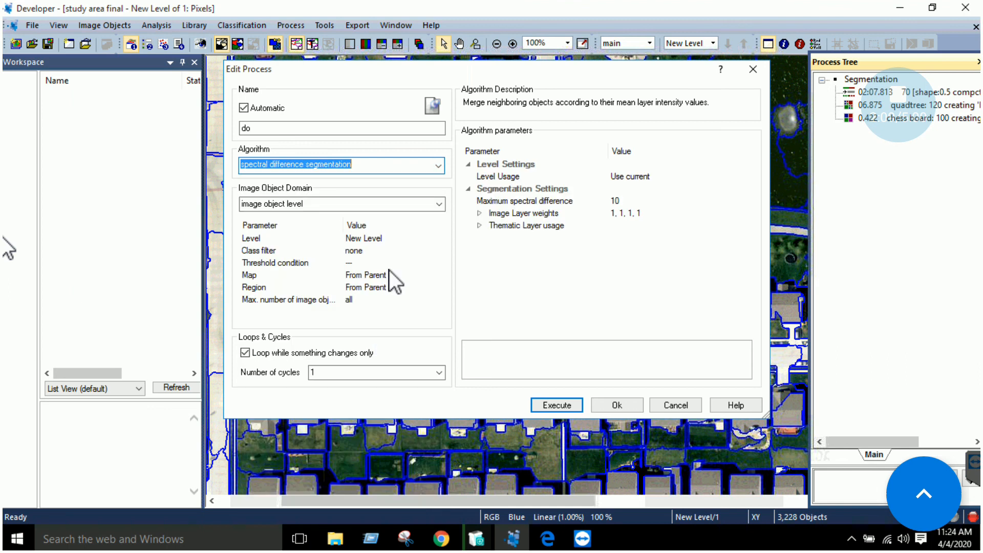
# Step: Set the maximum spectral difference to 15 and execute the process
pyautogui.click(631, 202)
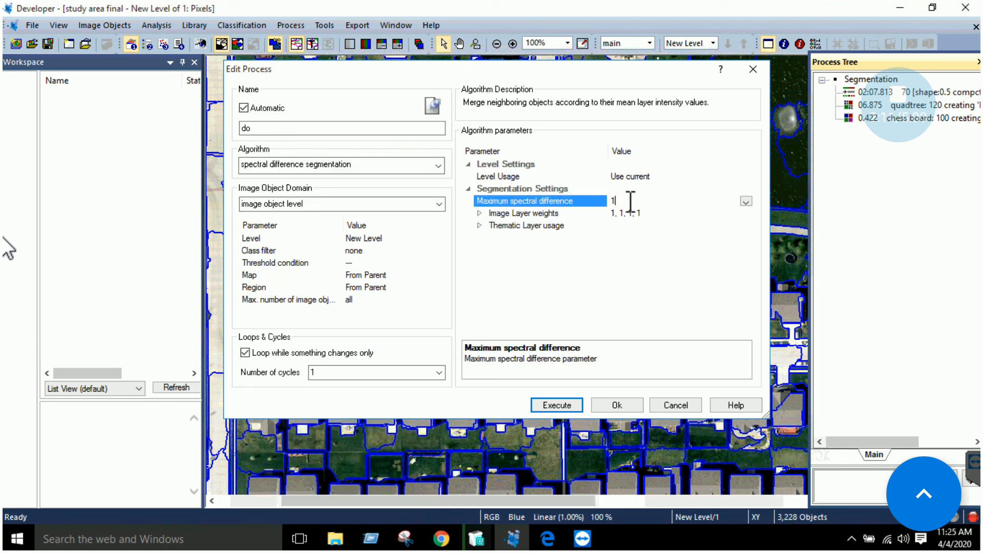
pyautogui.write('1')
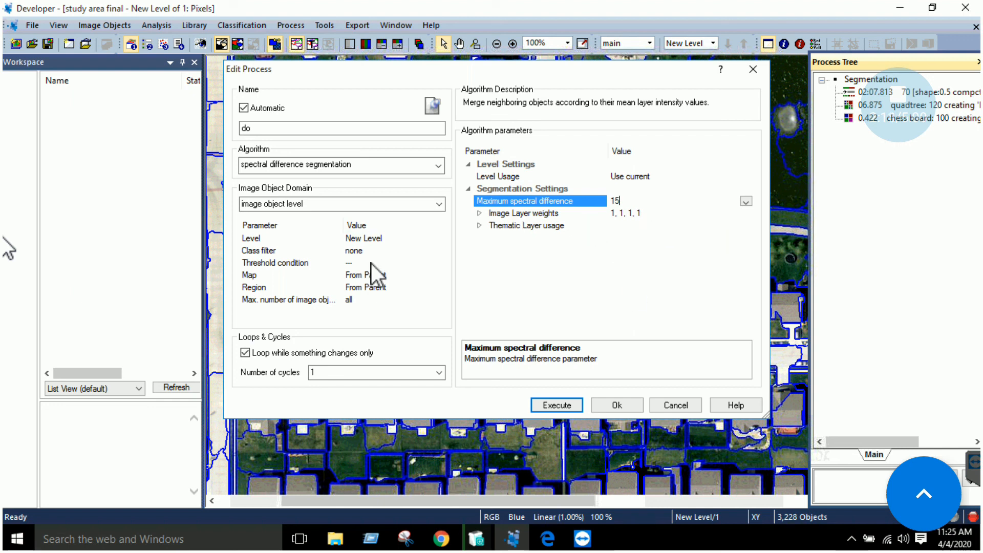
pyautogui.click(552, 405)
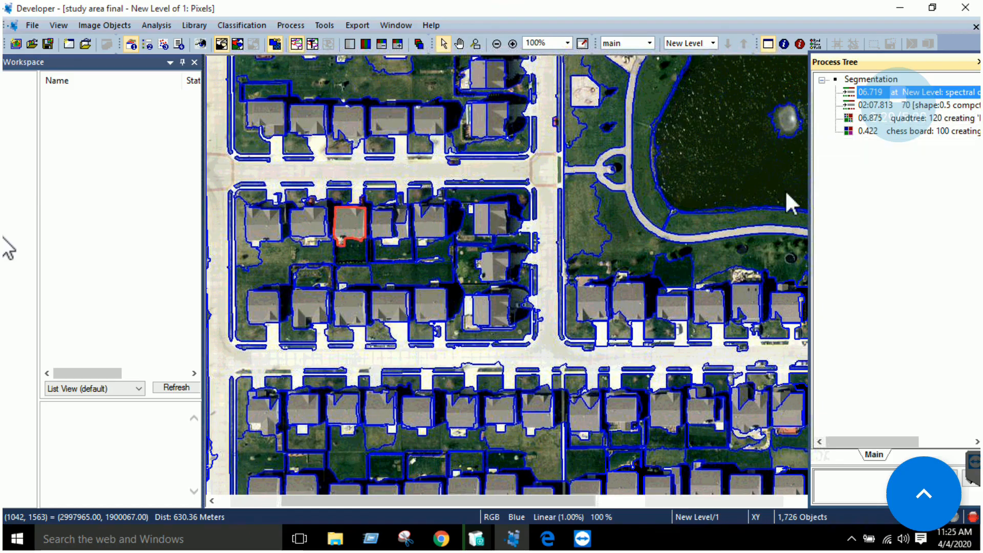
# Step: Switch to Segmentation.pdf in the browser and review the Spectral difference segmentation heading and parameter settings
pyautogui.click(549, 536)
pyautogui.scroll(1, 517, 384)
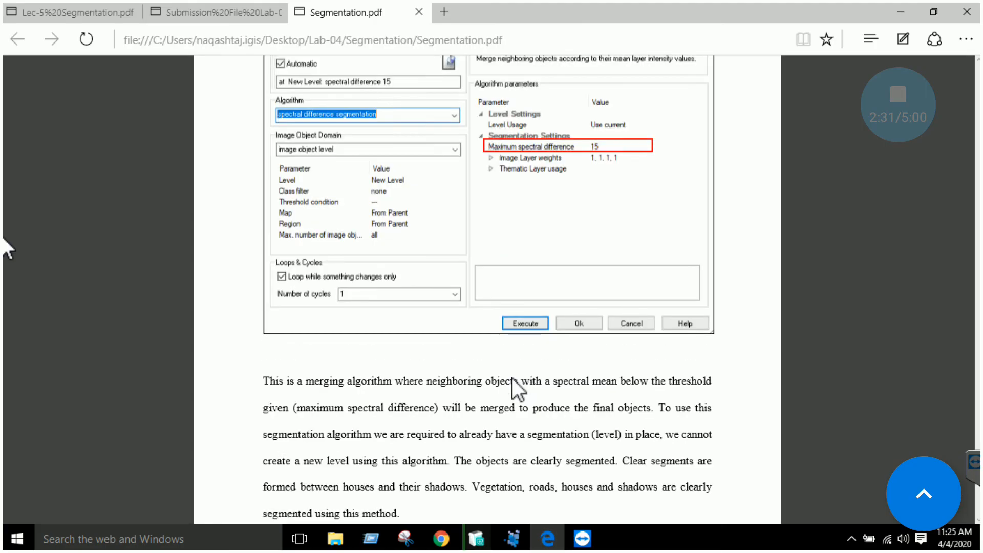
pyautogui.scroll(4, 511, 377)
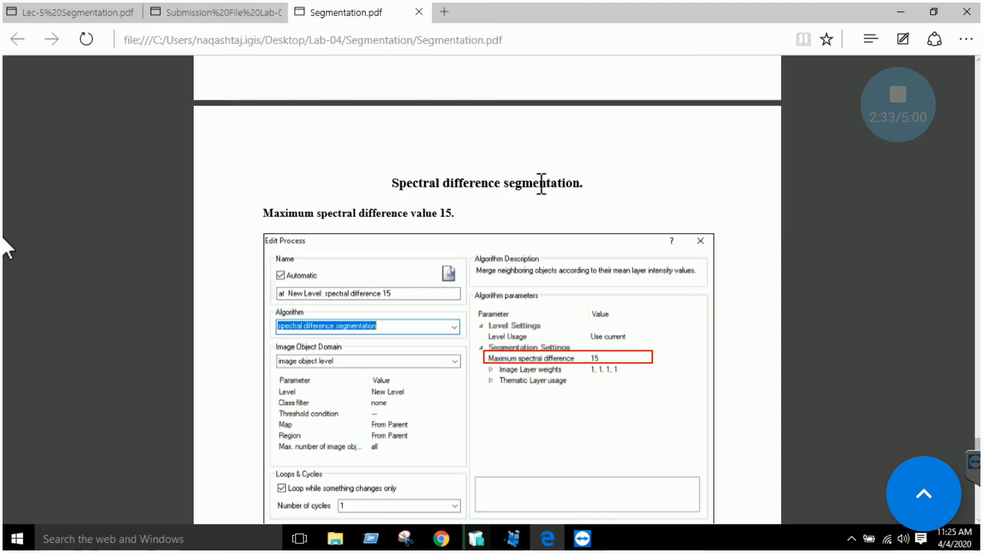
# Step: Switch back to eCognition Developer and inspect the road, house and pond segments in the spectral difference result
pyautogui.click(509, 537)
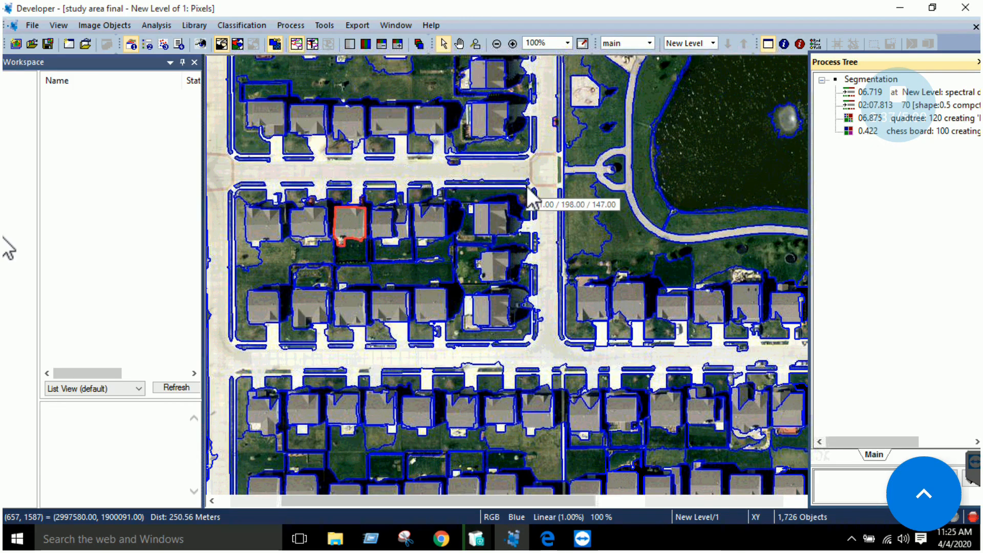
pyautogui.scroll(-3, 517, 307)
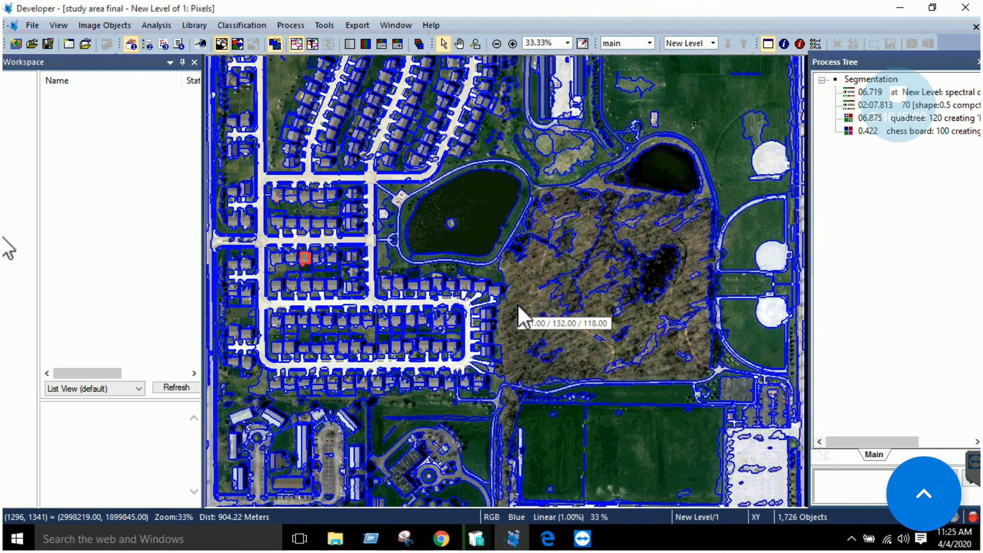
pyautogui.click(372, 287)
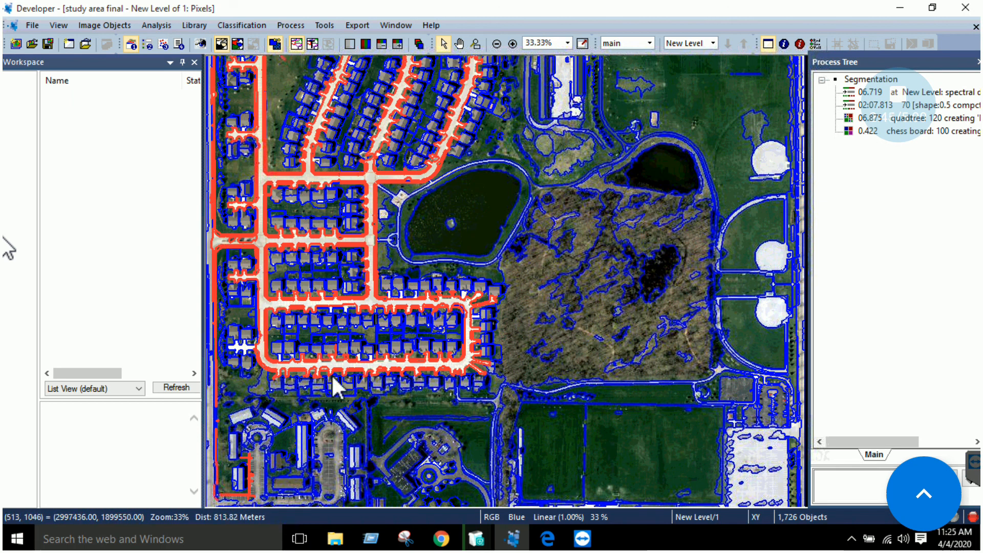
pyautogui.scroll(3, 409, 312)
pyautogui.click(376, 302)
pyautogui.click(412, 313)
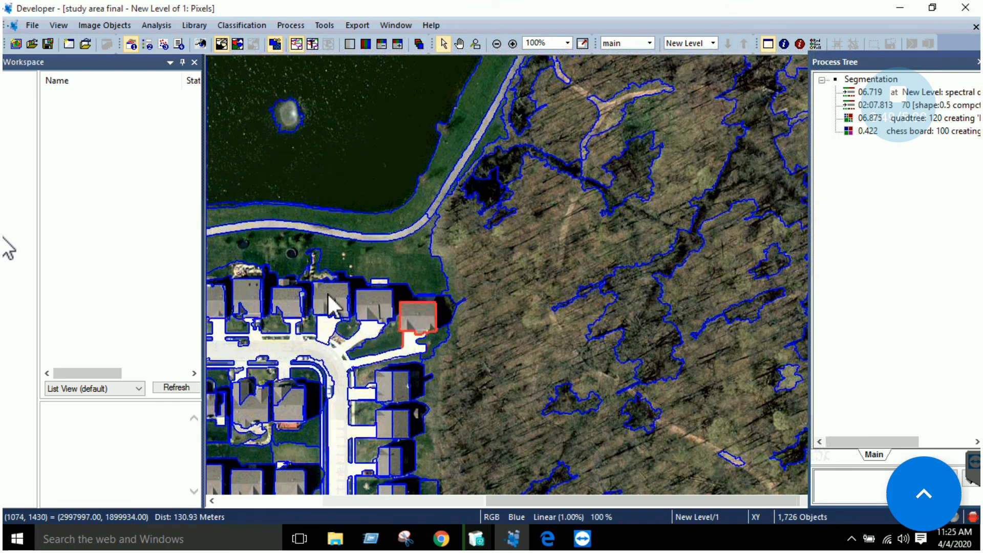
pyautogui.scroll(2, 441, 209)
pyautogui.scroll(-4, 441, 209)
pyautogui.click(486, 214)
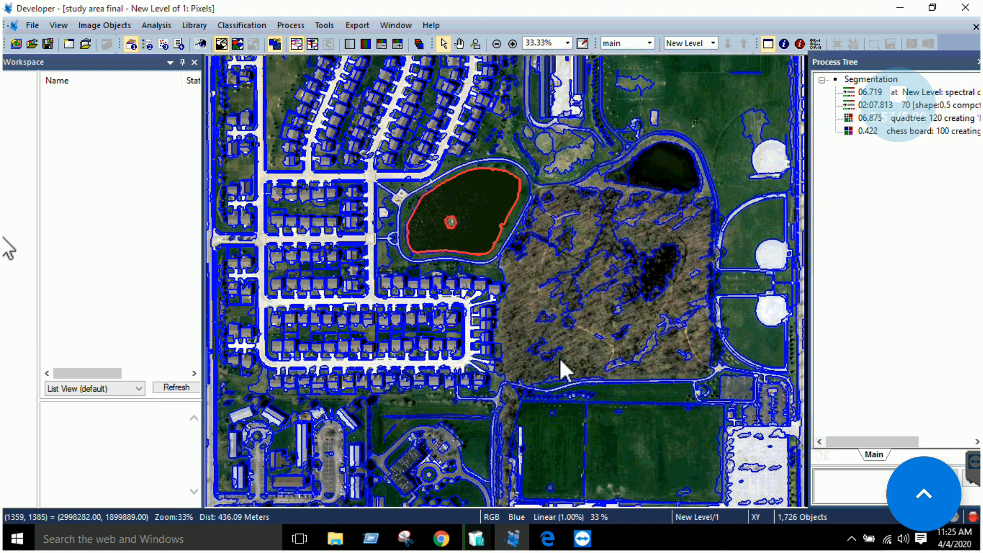
# Step: Switch to the Lab-04 submission PDF in the browser and read the Conclusion on the four segmentation techniques
pyautogui.click(547, 542)
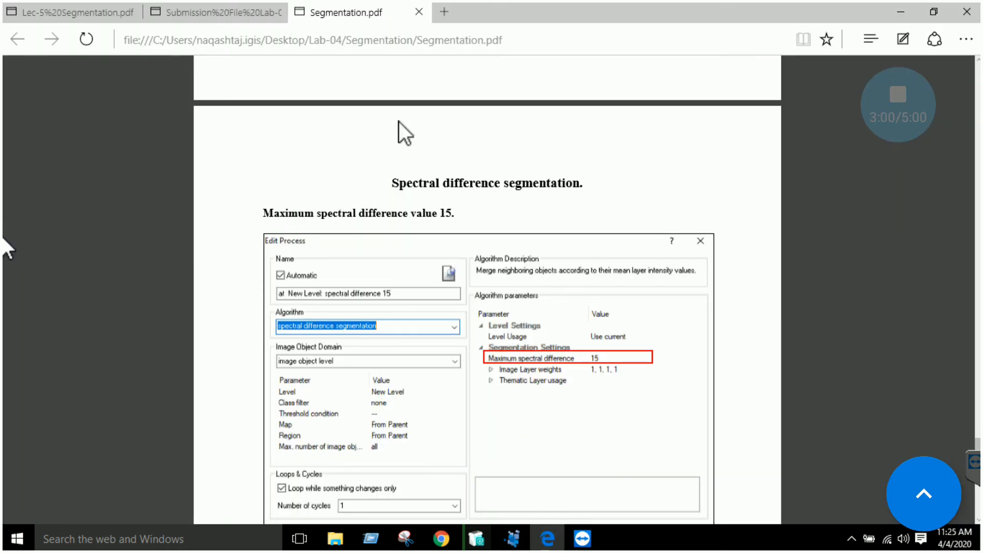
pyautogui.click(237, 14)
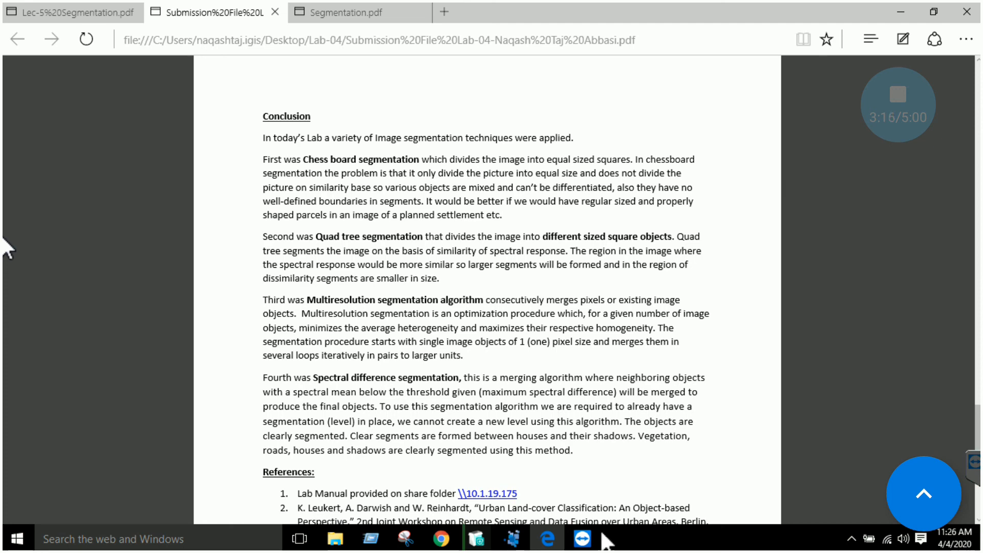
# Step: Return to eCognition Developer and examine how houses and their shadows are separated in the spectral difference segments
pyautogui.click(511, 538)
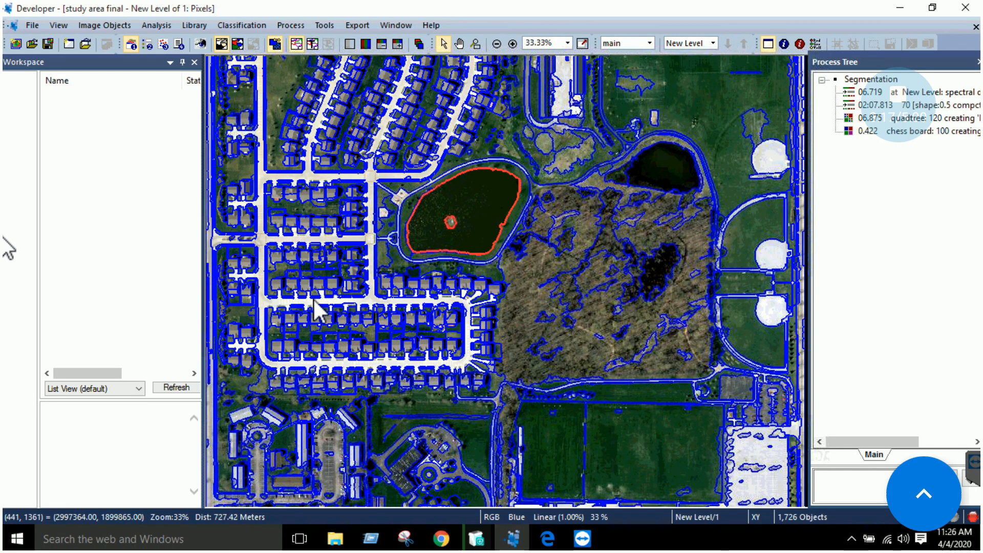
pyautogui.click(317, 309)
pyautogui.click(332, 285)
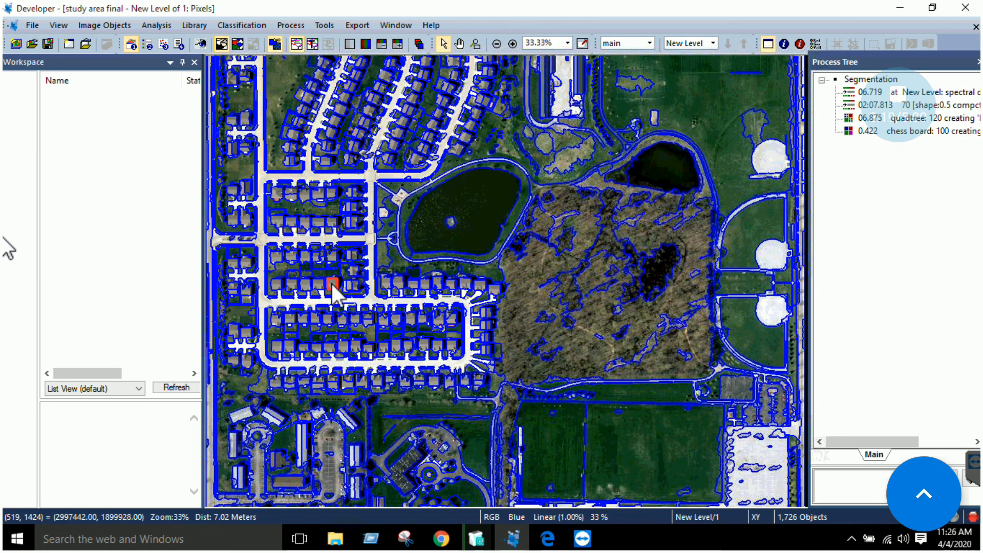
pyautogui.scroll(5, 302, 321)
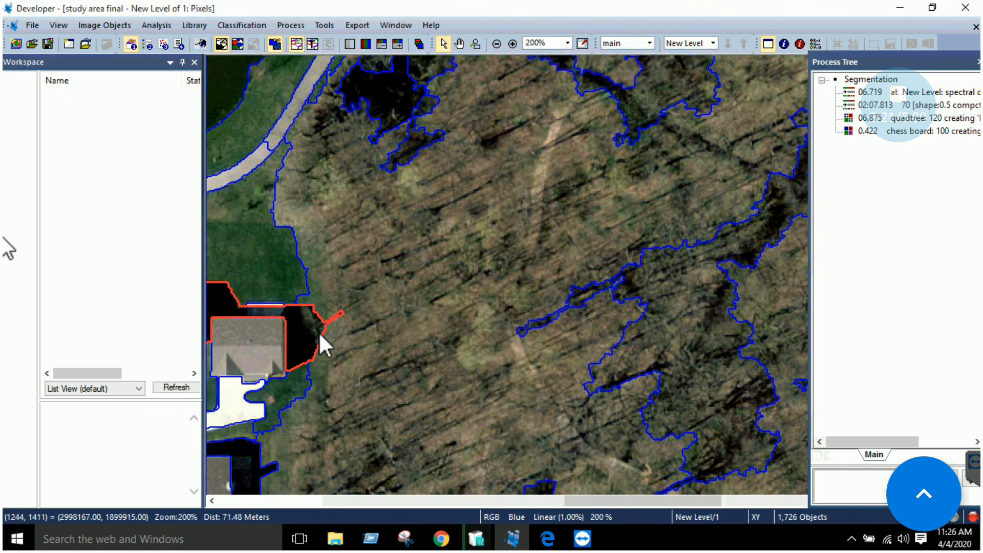
pyautogui.scroll(-3, 538, 312)
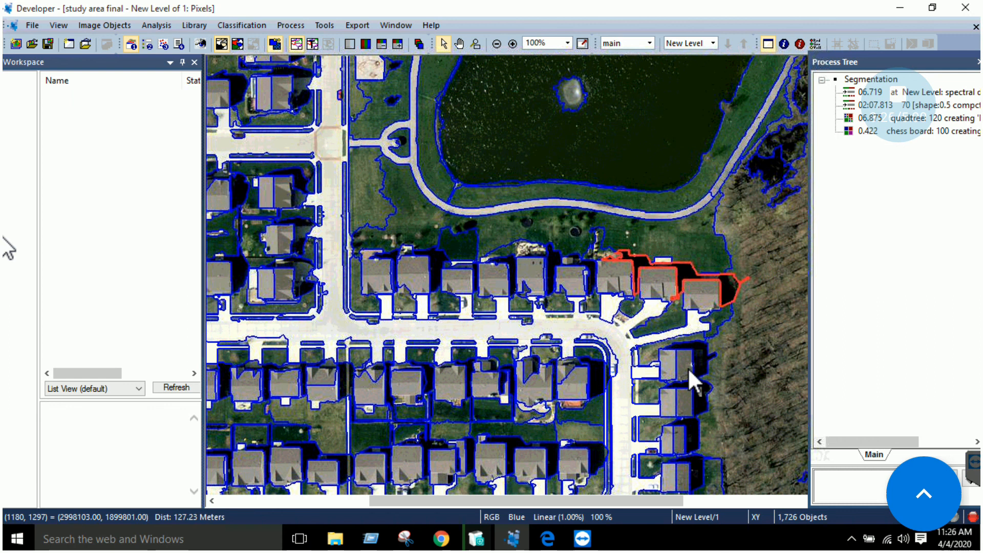
pyautogui.click(702, 361)
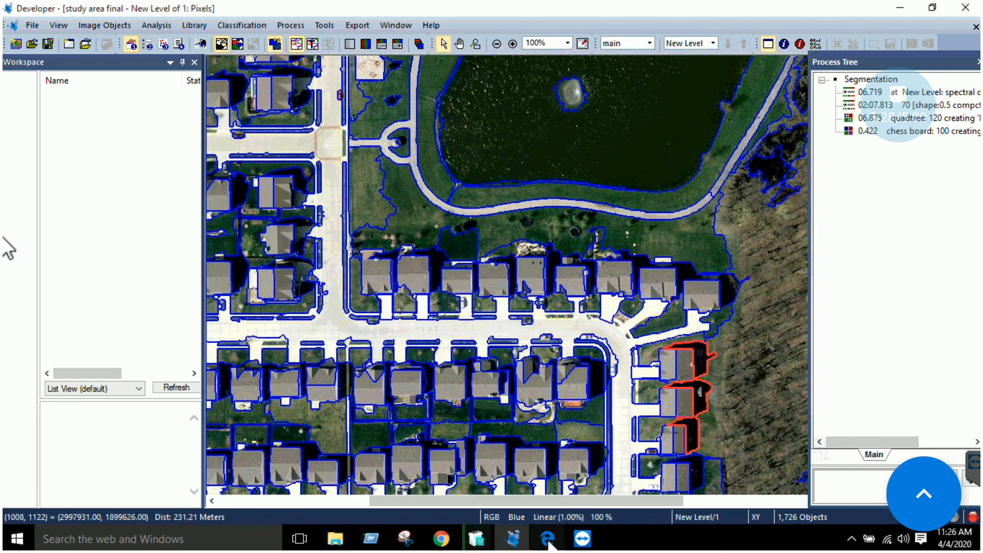
# Step: Switch back to the browser and review the Conclusion section of the Lab-04 submission PDF
pyautogui.moveTo(547, 544)
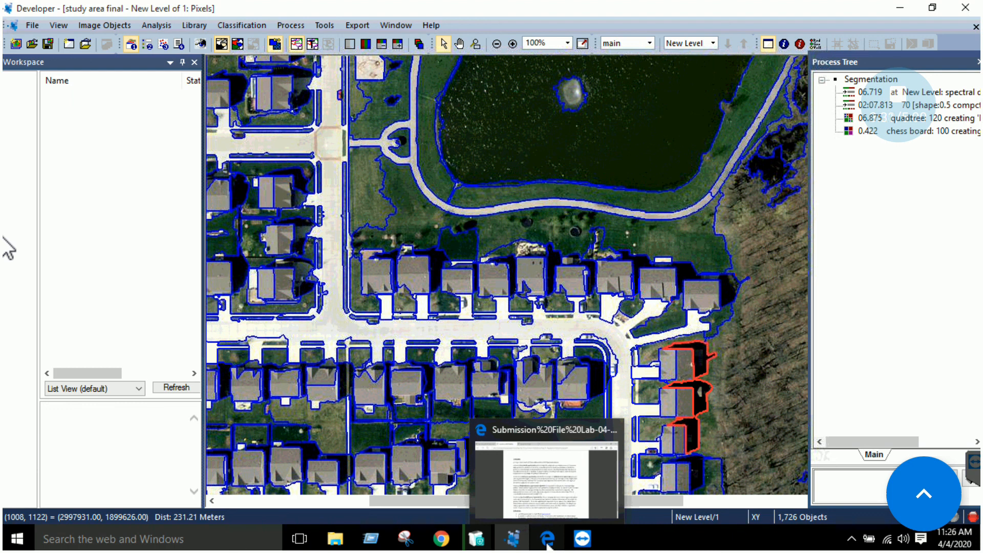
pyautogui.click(548, 544)
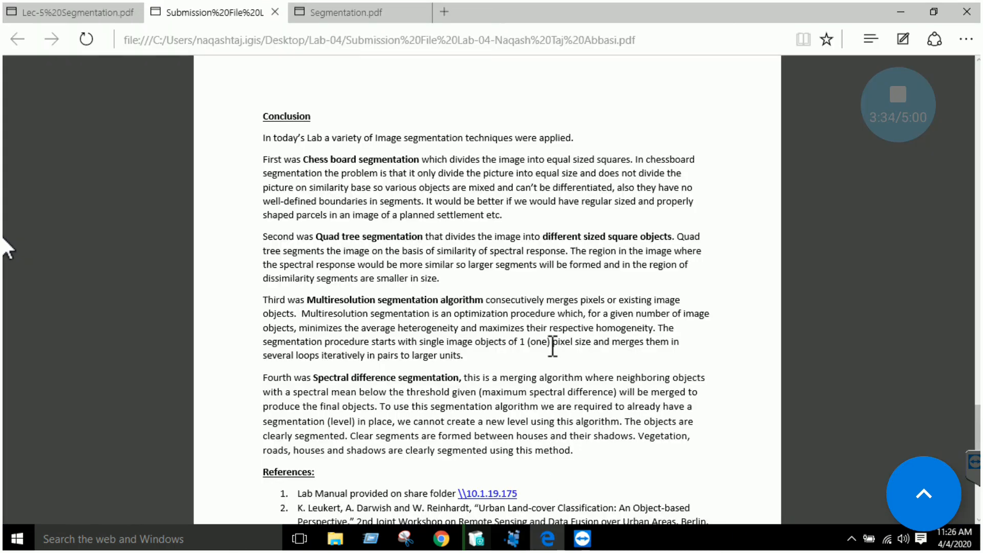